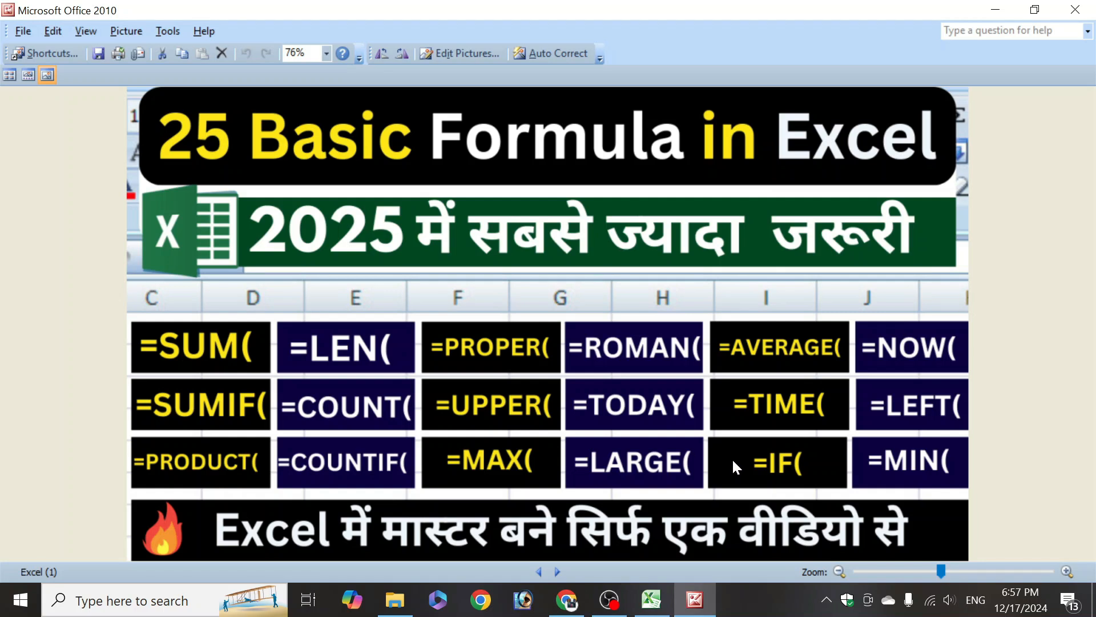
{"action": "left_click", "coordinate": [572, 588]}
{"action": "scroll", "coordinate": [428, 262], "scroll_direction": "up", "scroll_amount": 5}
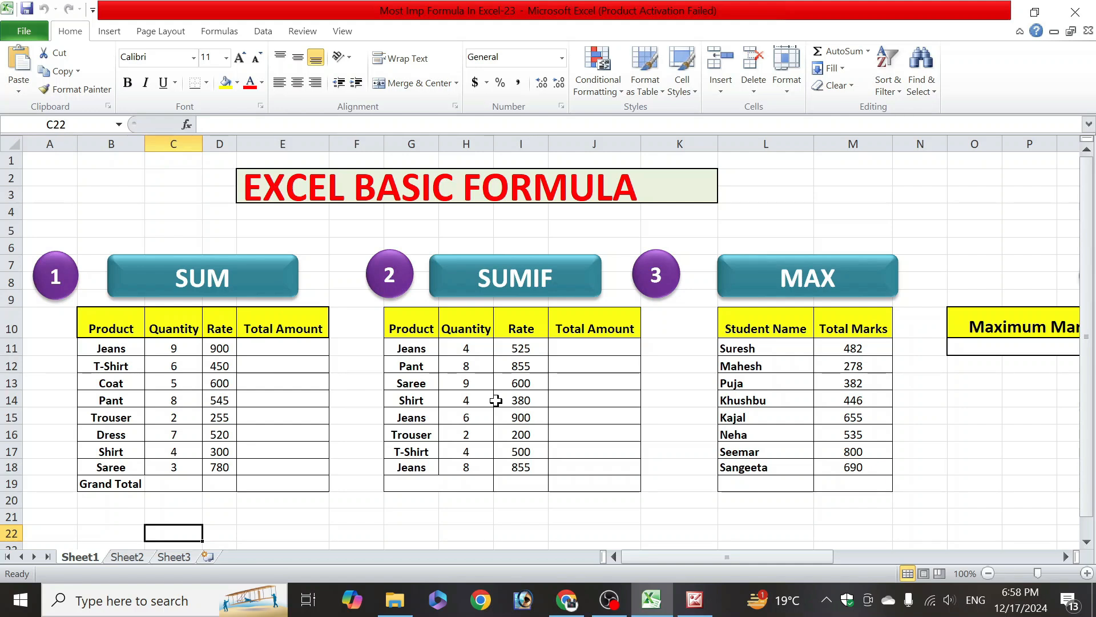
{"action": "left_click", "coordinate": [273, 490]}
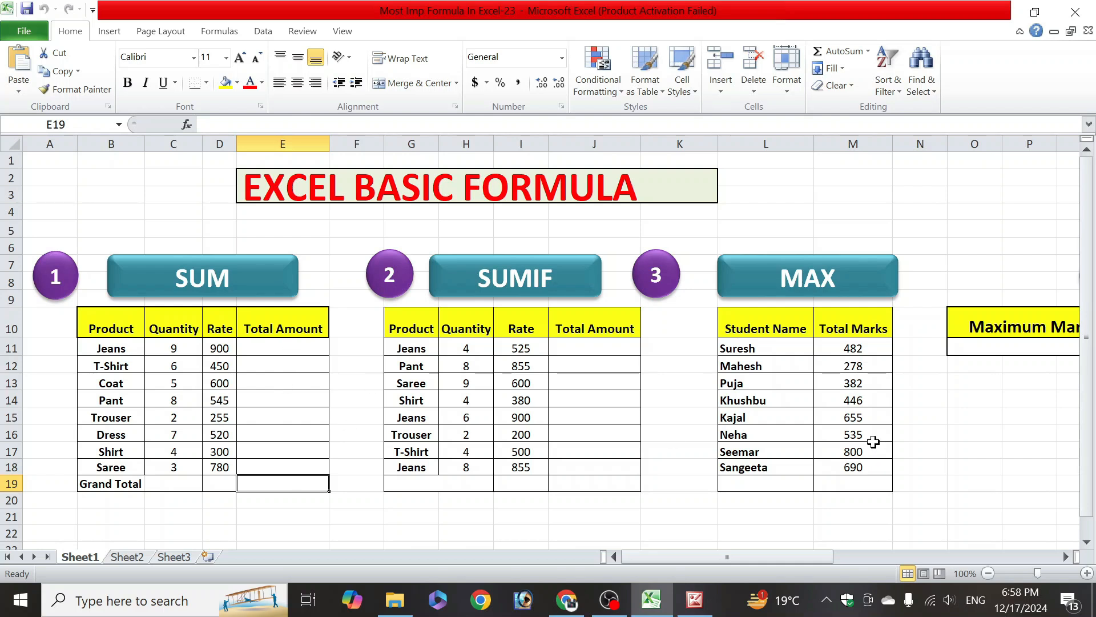
{"action": "left_click_drag", "start_coordinate": [607, 357], "coordinate": [605, 500]}
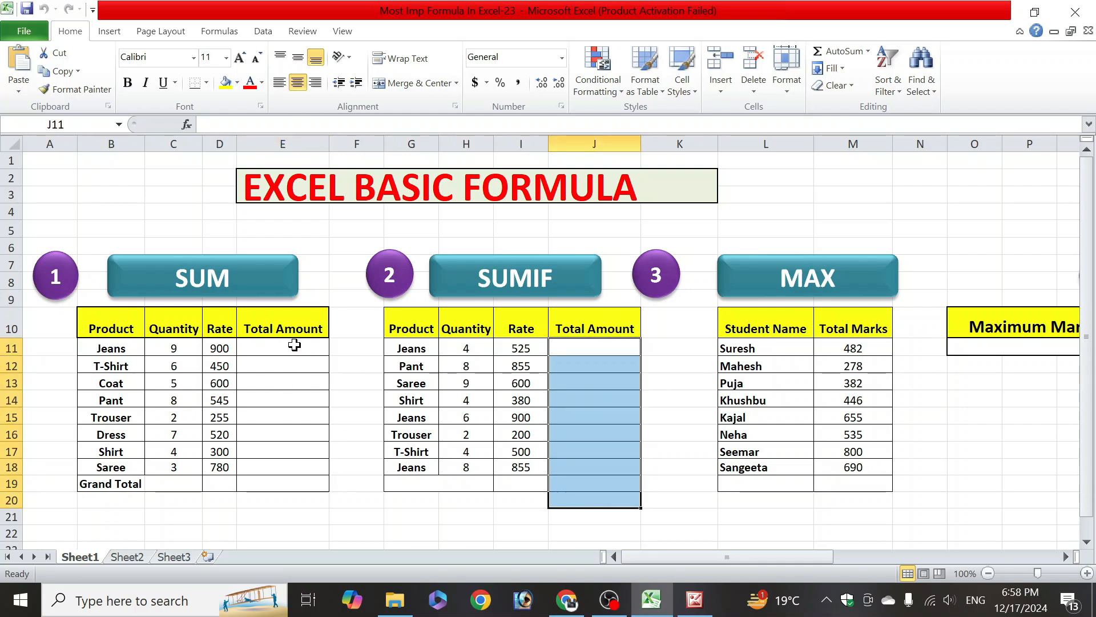
{"action": "left_click_drag", "start_coordinate": [294, 344], "coordinate": [294, 500]}
{"action": "left_click", "coordinate": [269, 481]}
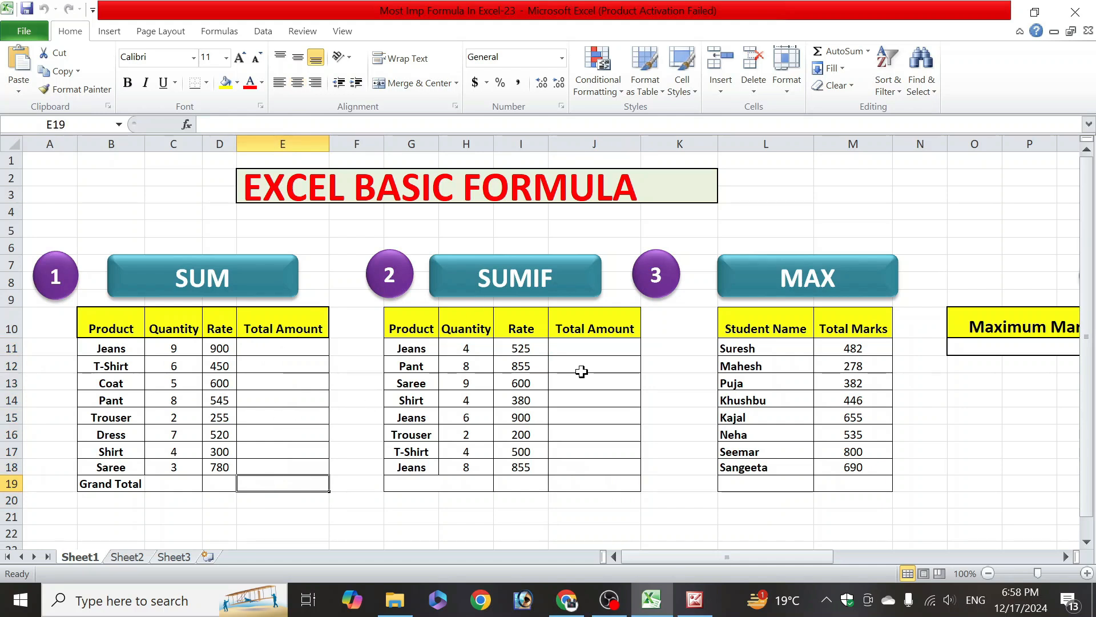
Switch to Chrome and review the YouTube channel's About description, social links and channel details
{"action": "left_click", "coordinate": [575, 601]}
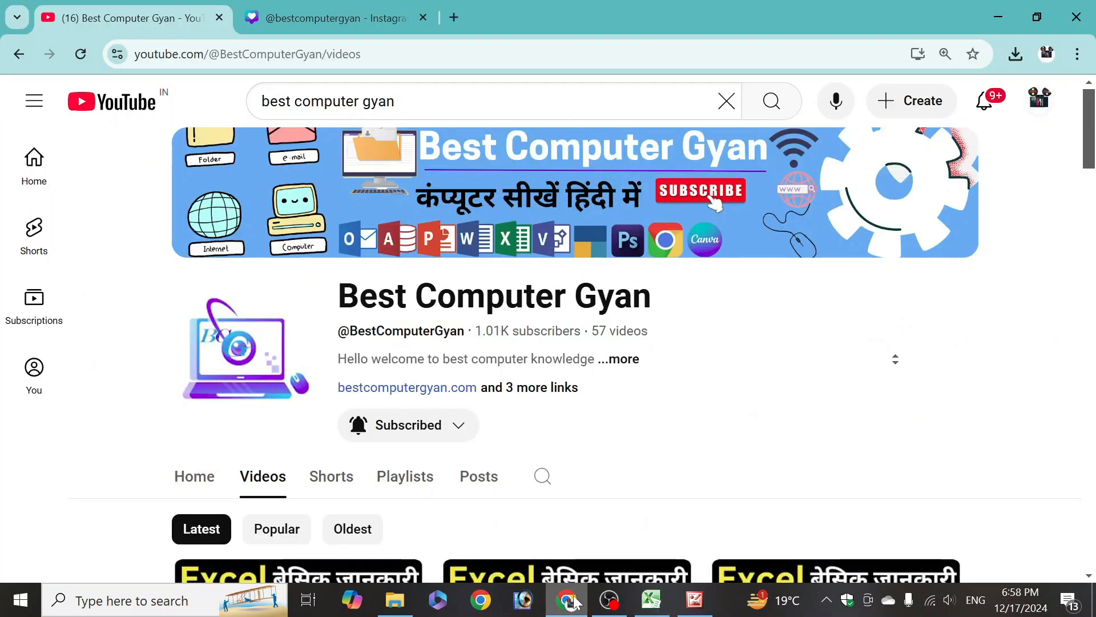
{"action": "left_click", "coordinate": [547, 394]}
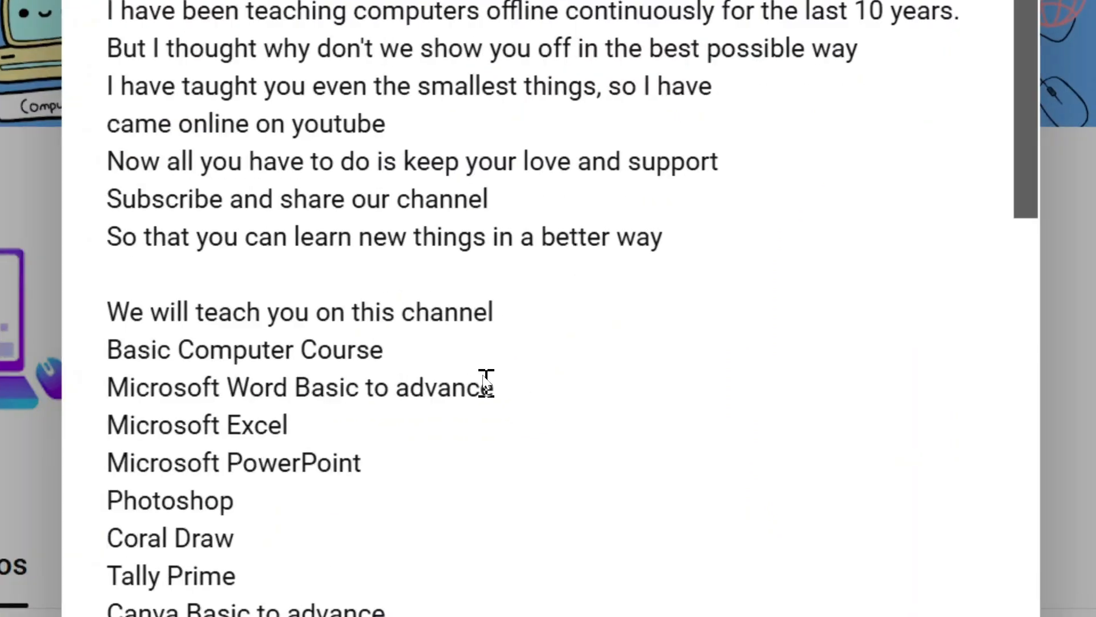
{"action": "scroll", "coordinate": [486, 382], "scroll_direction": "down", "scroll_amount": 8}
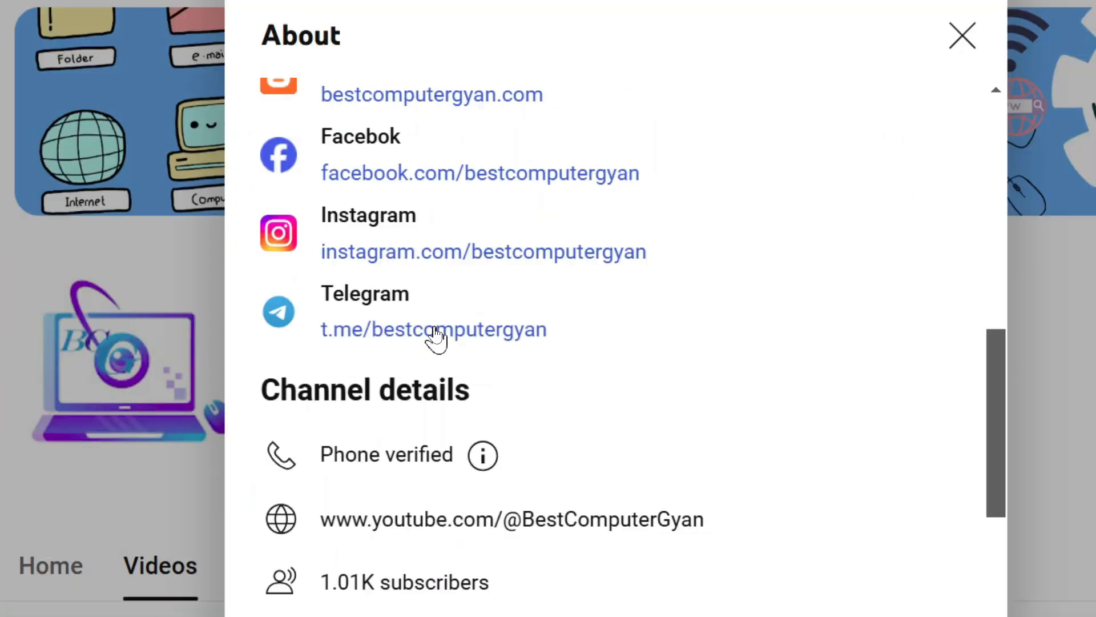
{"action": "left_click", "coordinate": [895, 359]}
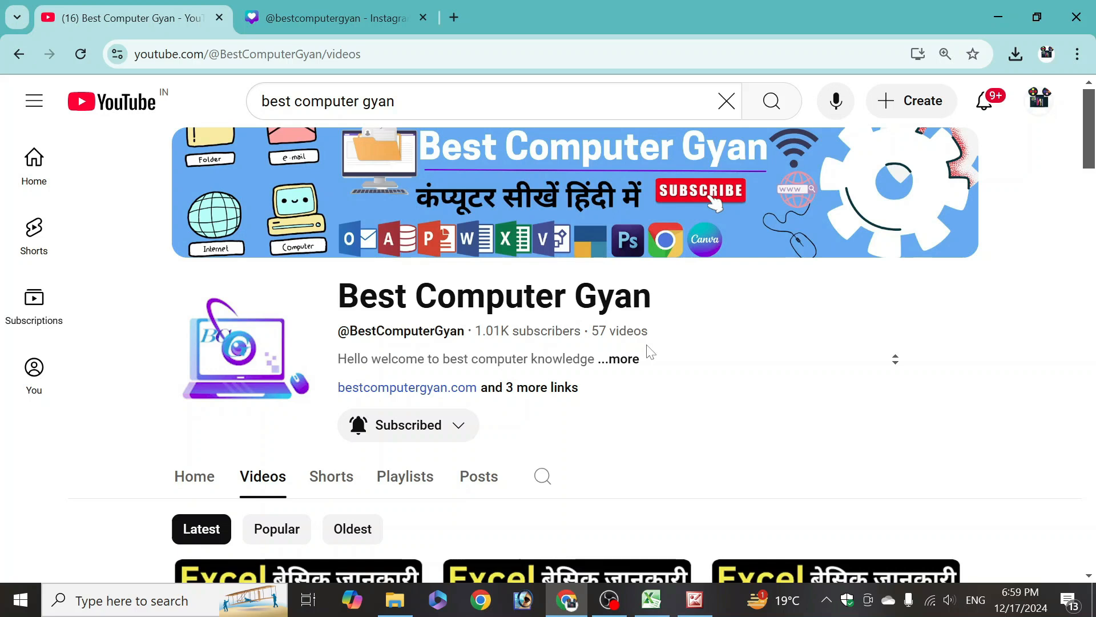
Switch back to Excel, rename the SUM table's Rate header as "Rate/pc" and fit column D to its contents
{"action": "left_click", "coordinate": [651, 600]}
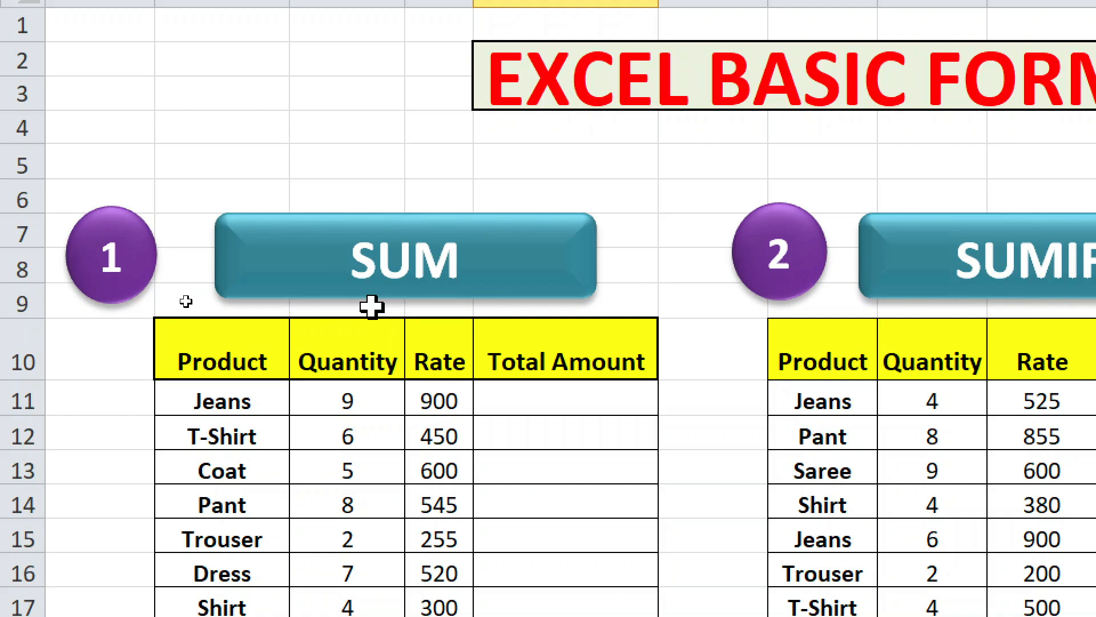
{"action": "scroll", "coordinate": [372, 307], "scroll_direction": "down", "scroll_amount": 2}
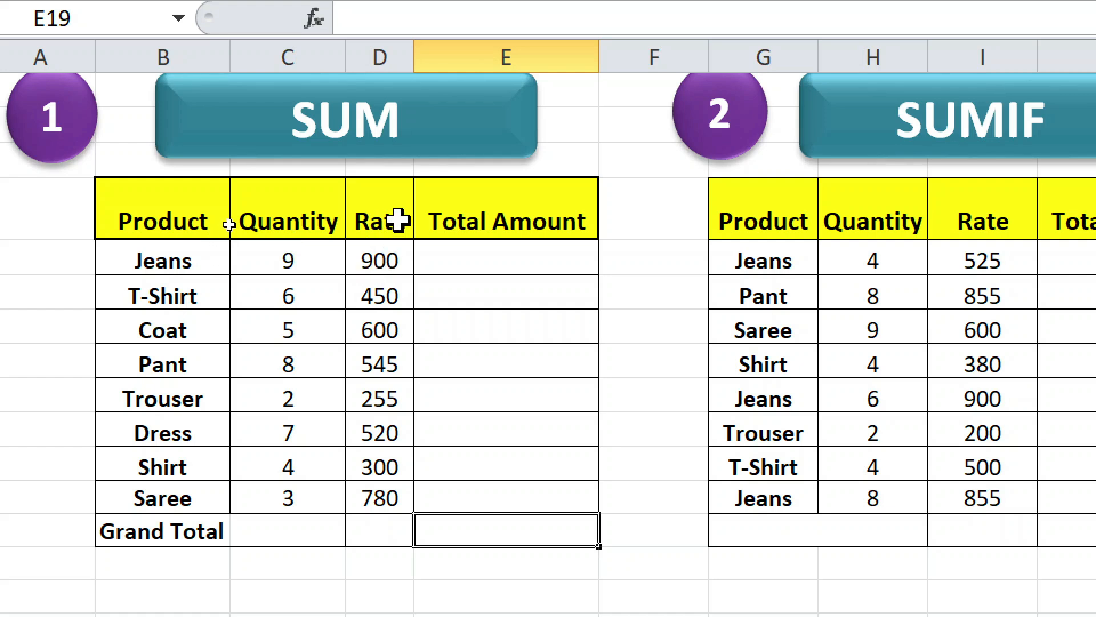
{"action": "double_click", "coordinate": [398, 219]}
{"action": "type", "text": "/pc"}
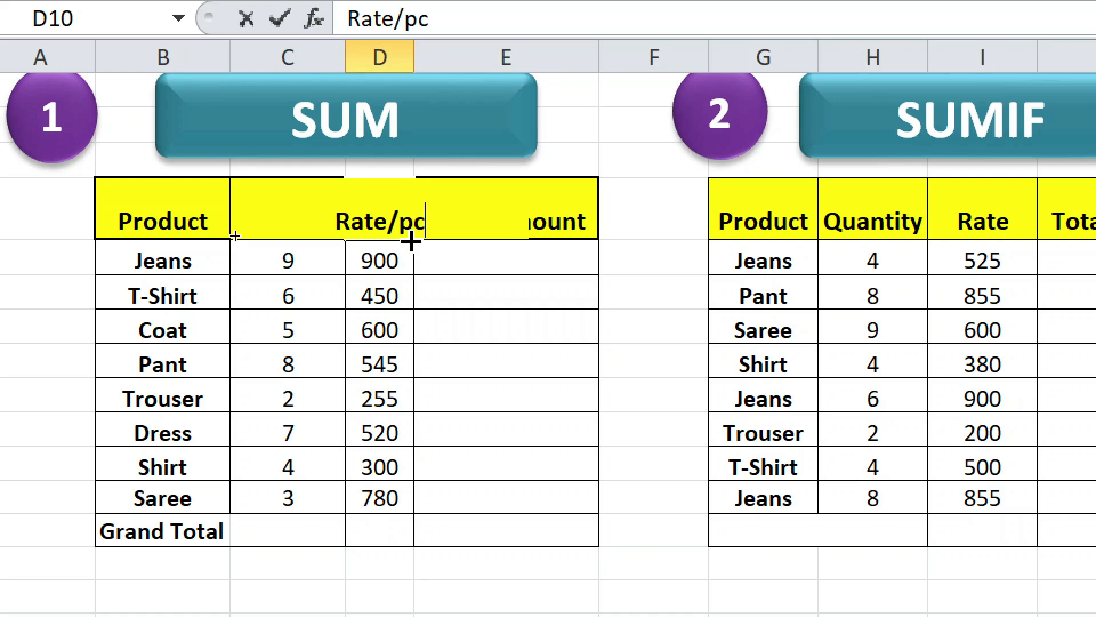
{"action": "left_click", "coordinate": [465, 321]}
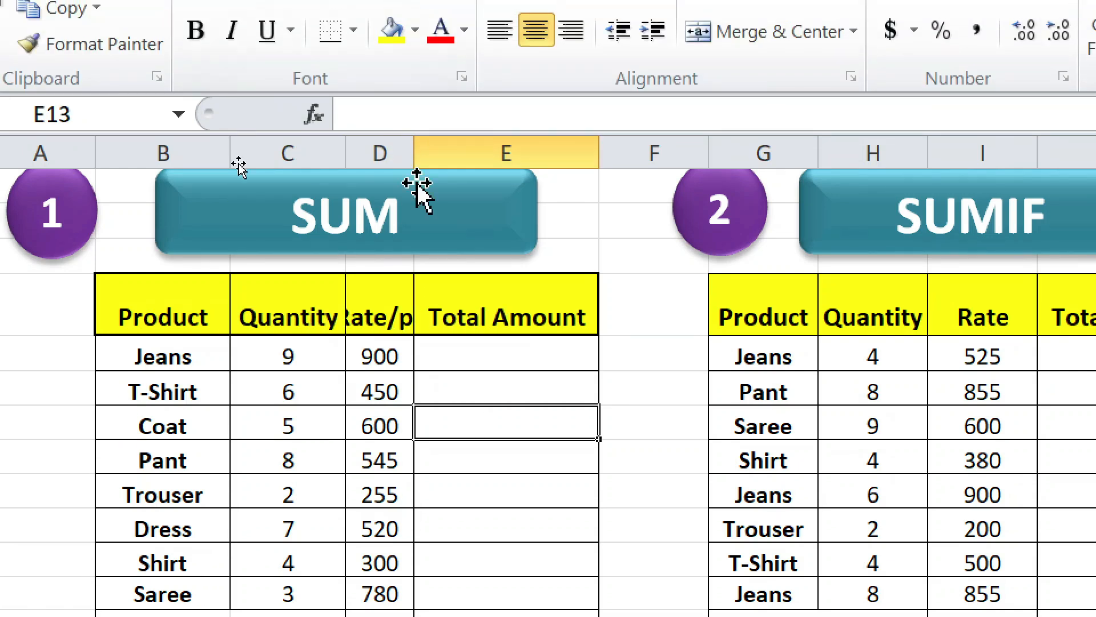
{"action": "double_click", "coordinate": [414, 56]}
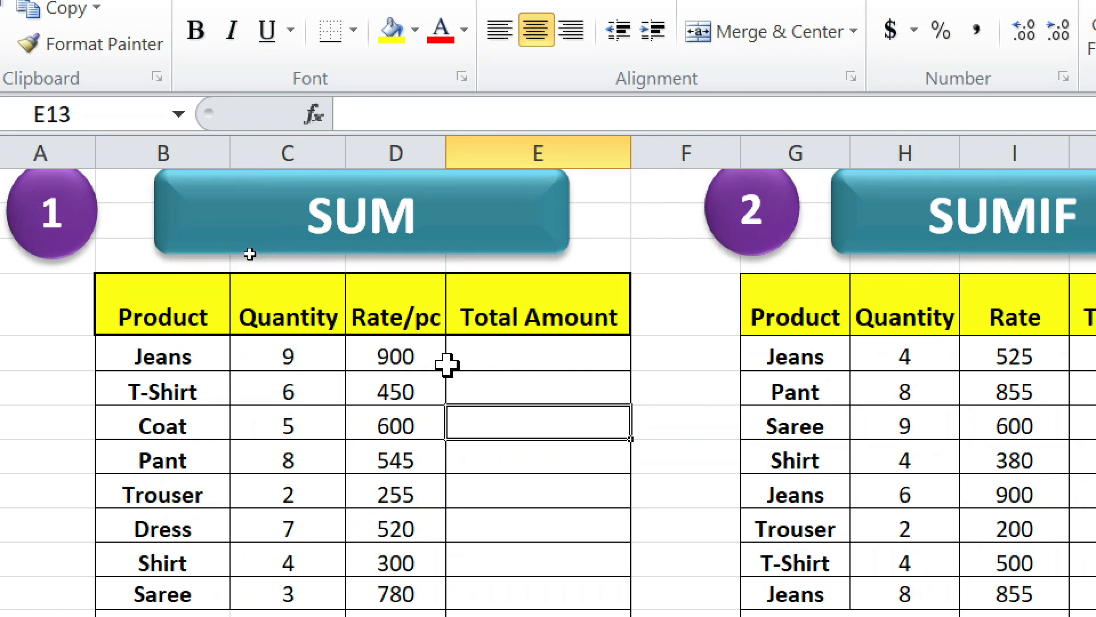
Calculate the Jeans total amount in E11 of the SUM table with the formula =C11*D11
{"action": "left_click", "coordinate": [512, 356]}
{"action": "type", "text": "="}
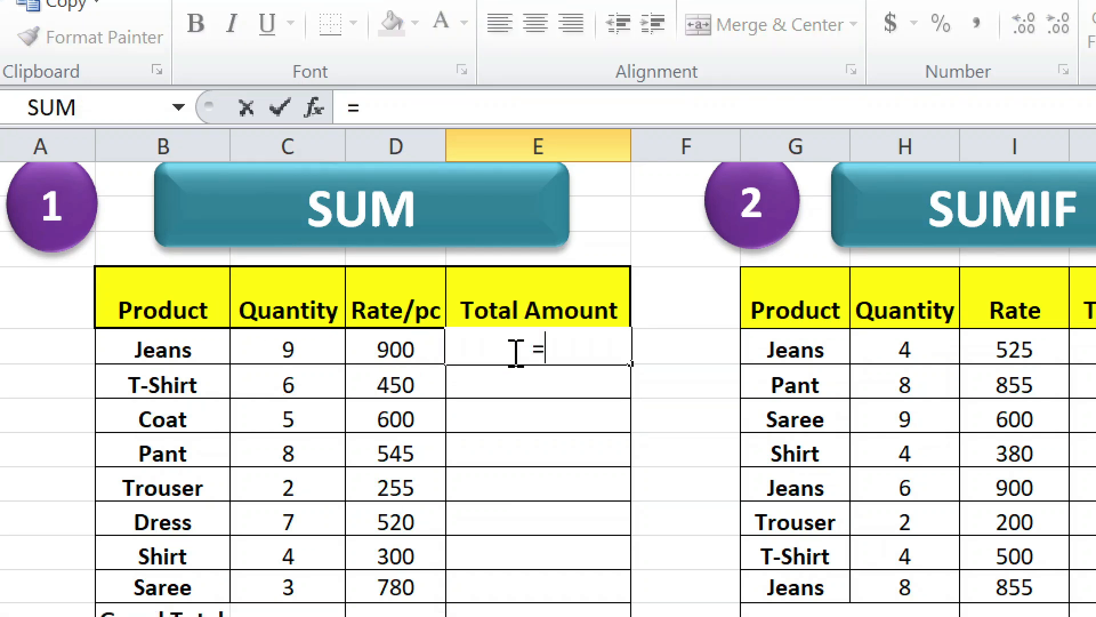
{"action": "left_click", "coordinate": [281, 347]}
{"action": "type", "text": "*"}
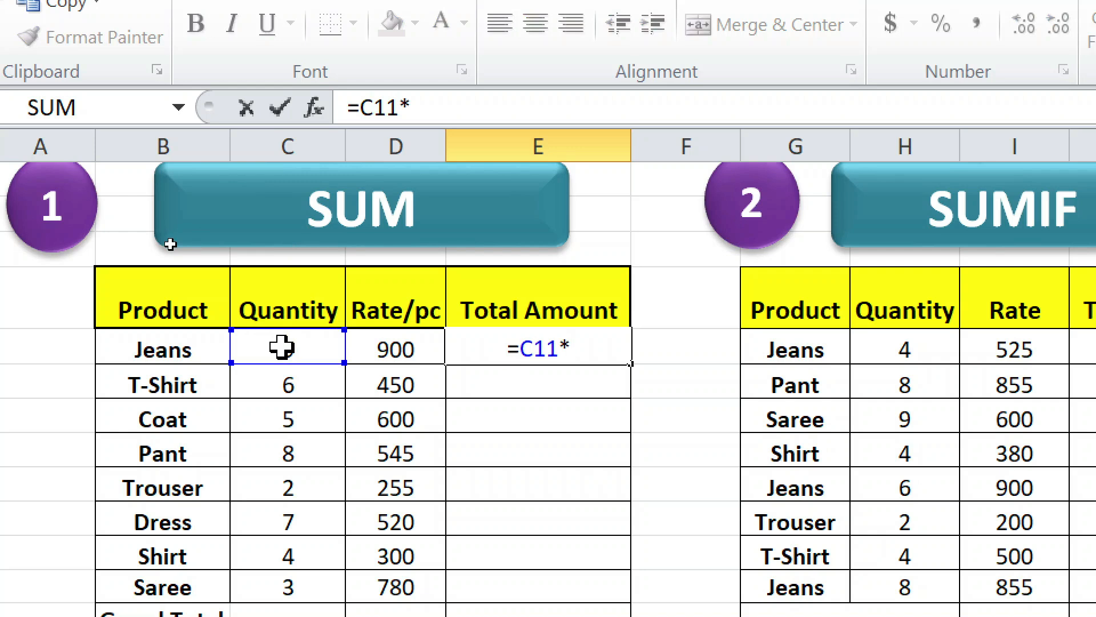
{"action": "left_click", "coordinate": [391, 349]}
{"action": "key", "text": "Return"}
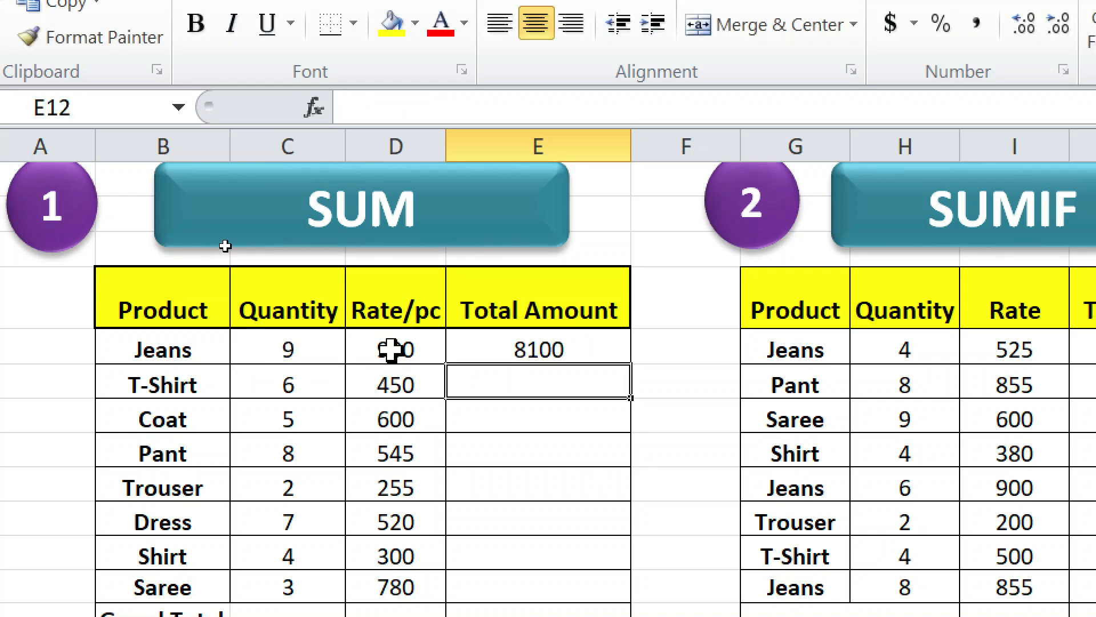
Fill the E11 total amount formula down through the Saree row in E18
{"action": "left_click", "coordinate": [561, 342]}
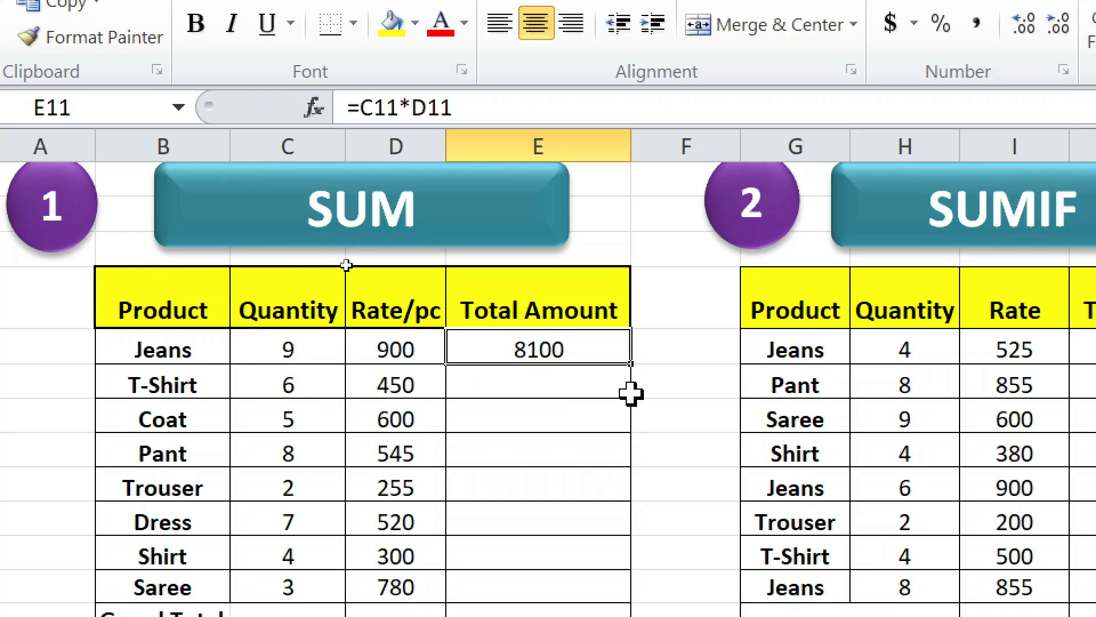
{"action": "left_click_drag", "start_coordinate": [630, 363], "coordinate": [588, 616]}
{"action": "left_click_drag", "start_coordinate": [588, 538], "coordinate": [590, 458]}
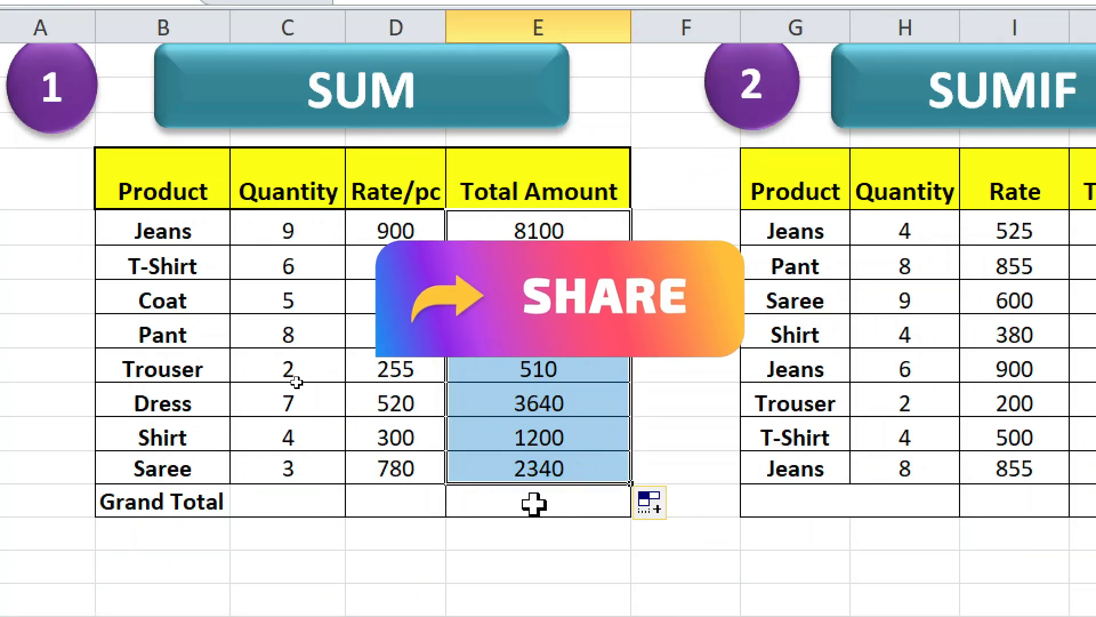
Add up the total amounts in the Grand Total cell E19 with =sum(E11:E18) and make the result bold
{"action": "left_click", "coordinate": [534, 503]}
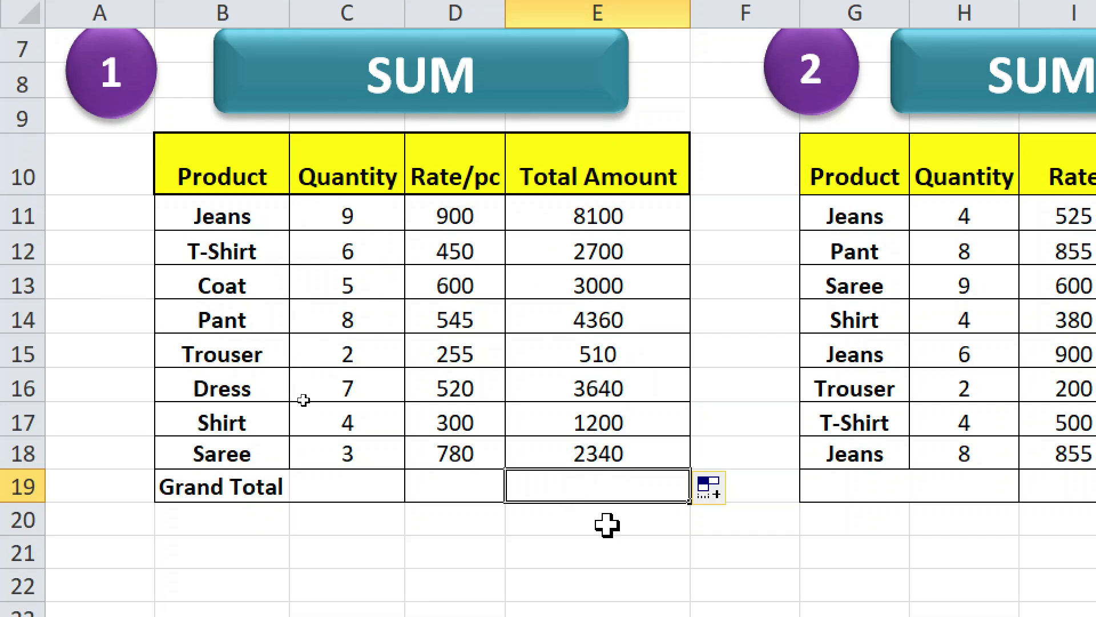
{"action": "type", "text": "=su"}
{"action": "type", "text": "m"}
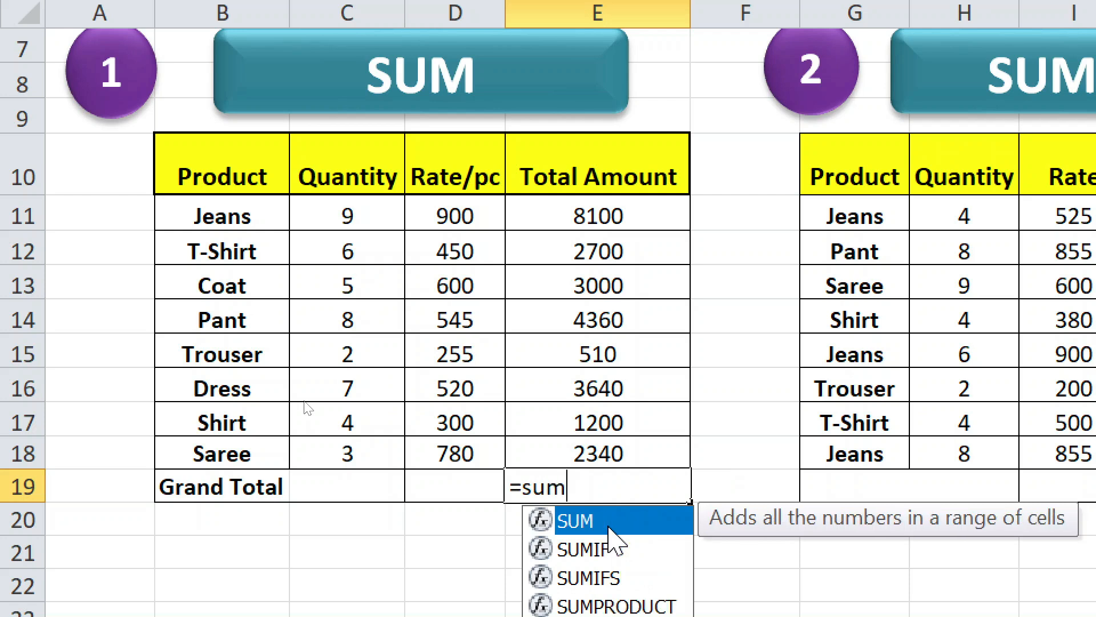
{"action": "type", "text": "("}
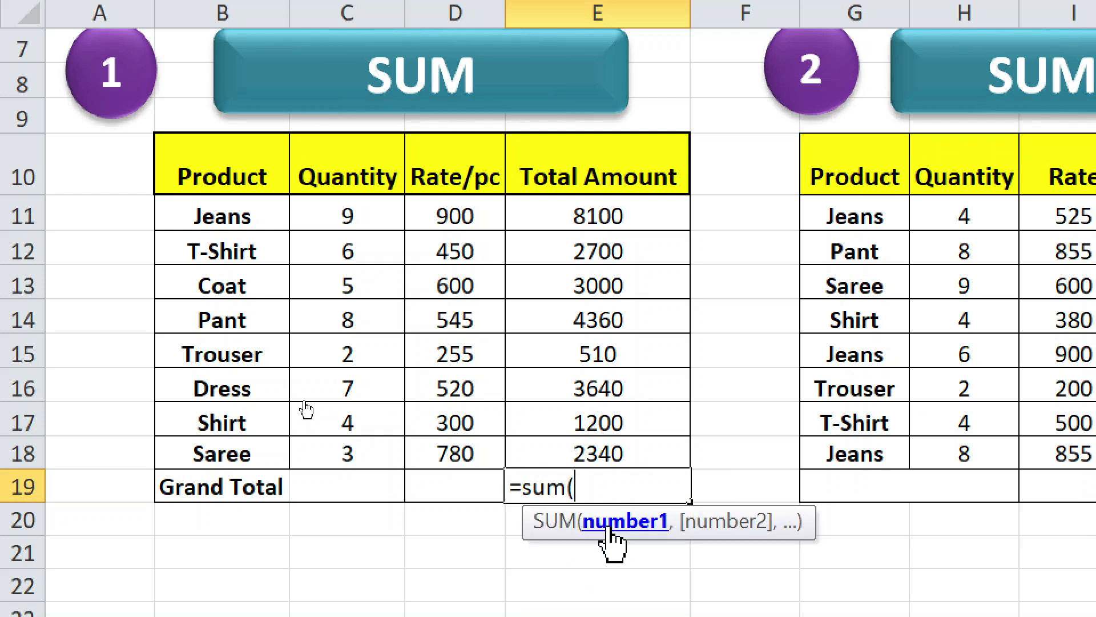
{"action": "left_click_drag", "start_coordinate": [594, 216], "coordinate": [587, 451]}
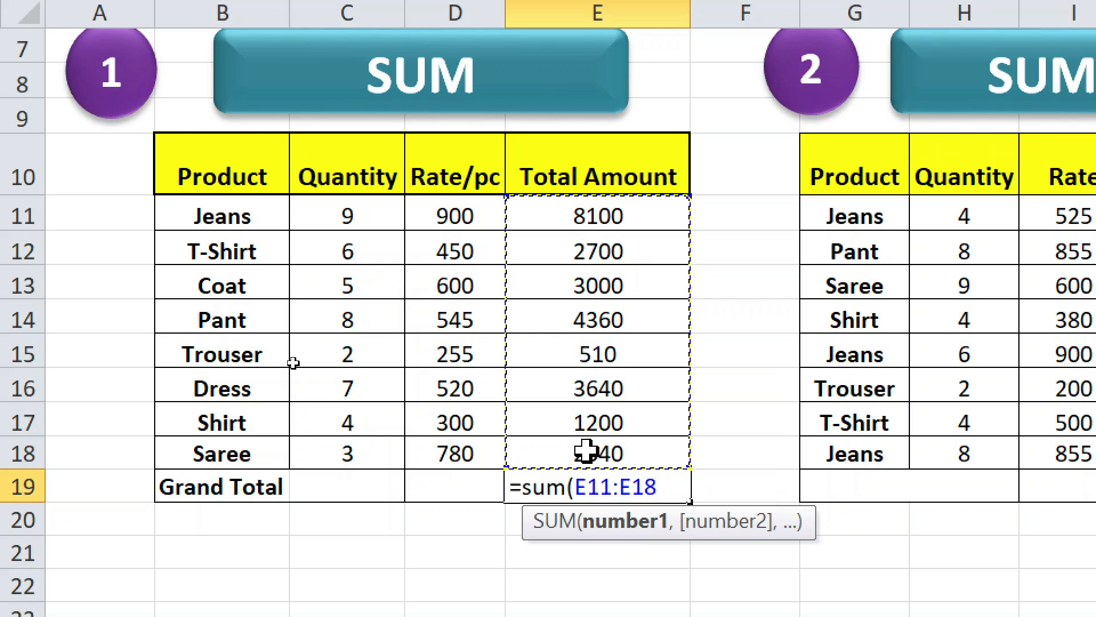
{"action": "type", "text": ")"}
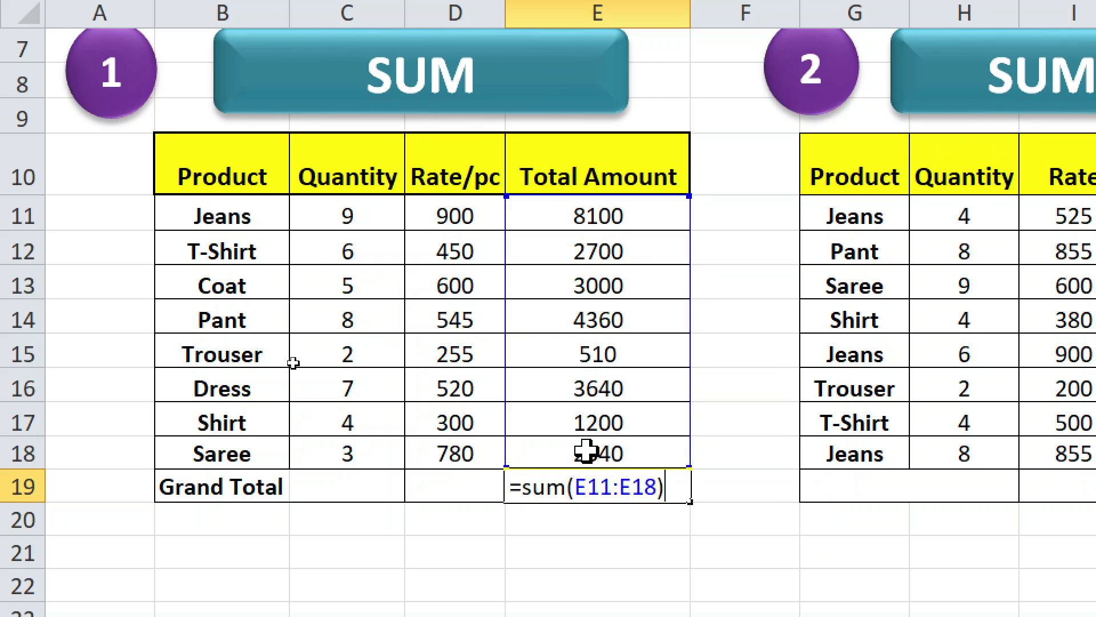
{"action": "key", "text": "Return"}
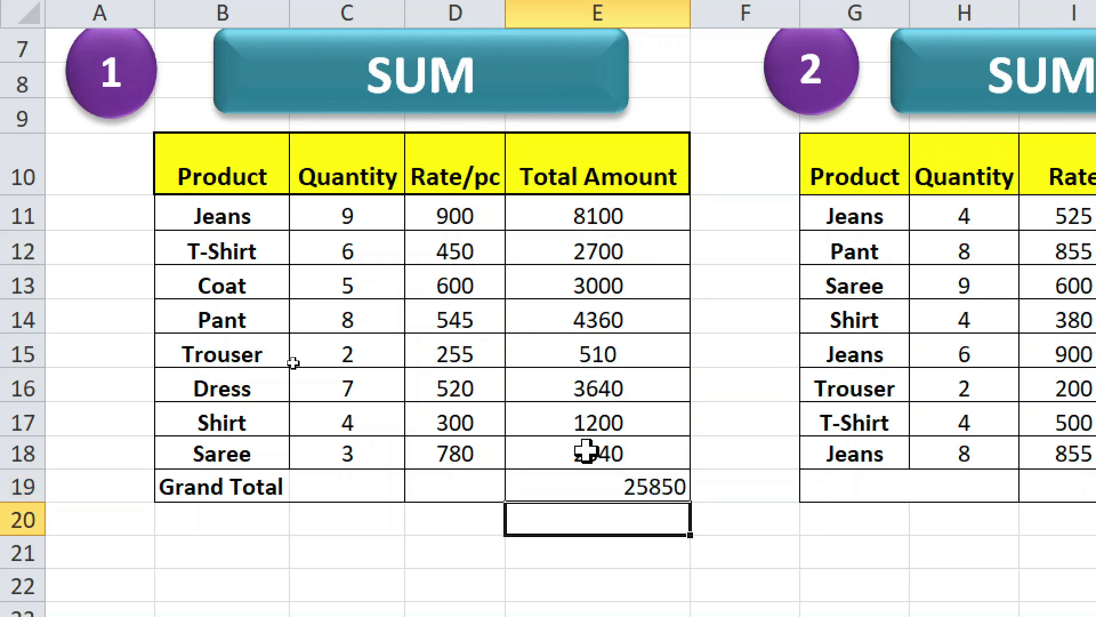
{"action": "left_click", "coordinate": [648, 488]}
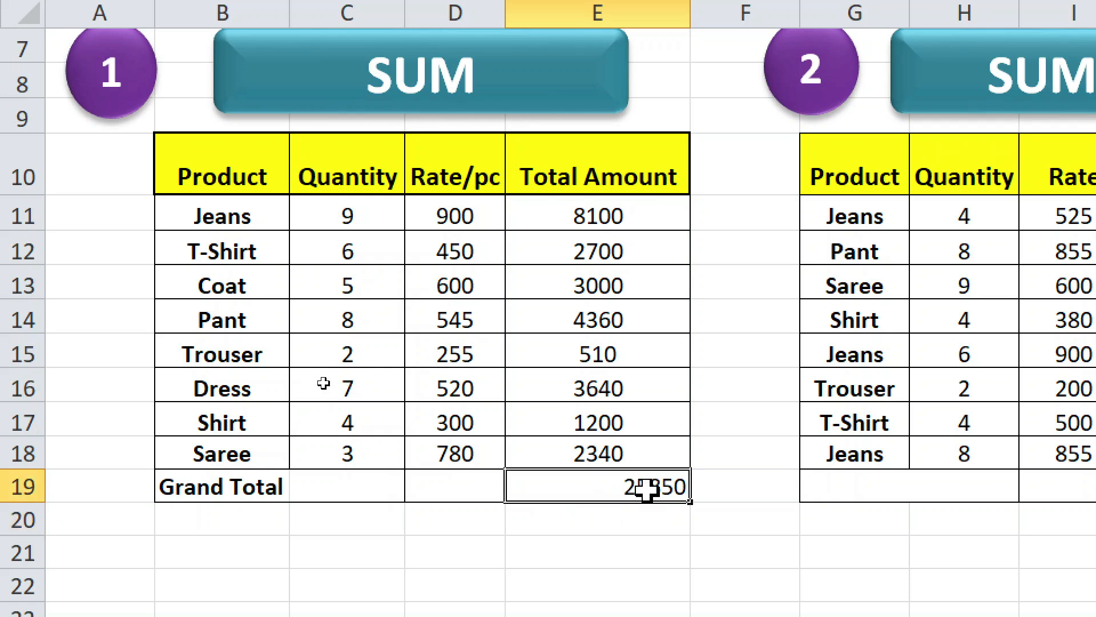
{"action": "left_click", "coordinate": [604, 521]}
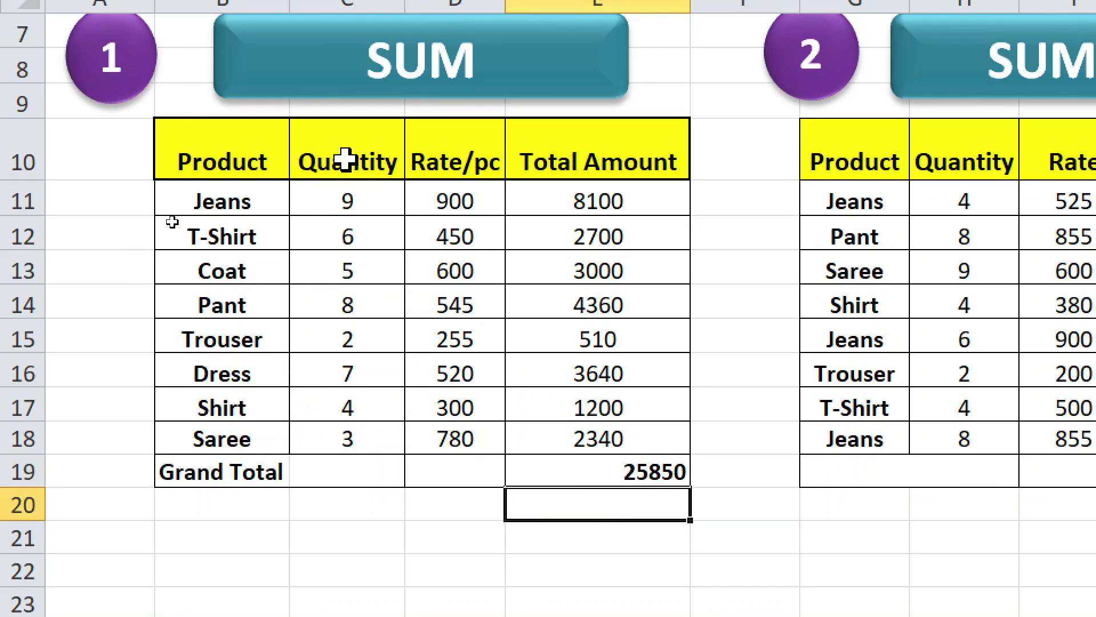
{"action": "left_click", "coordinate": [343, 473]}
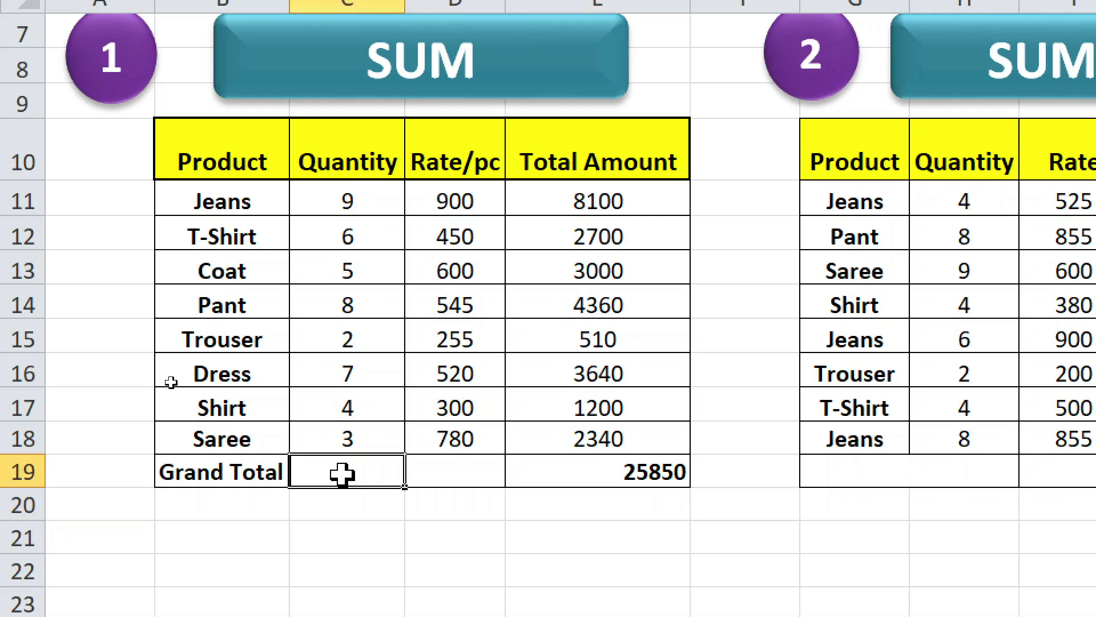
{"action": "type", "text": "=sum("}
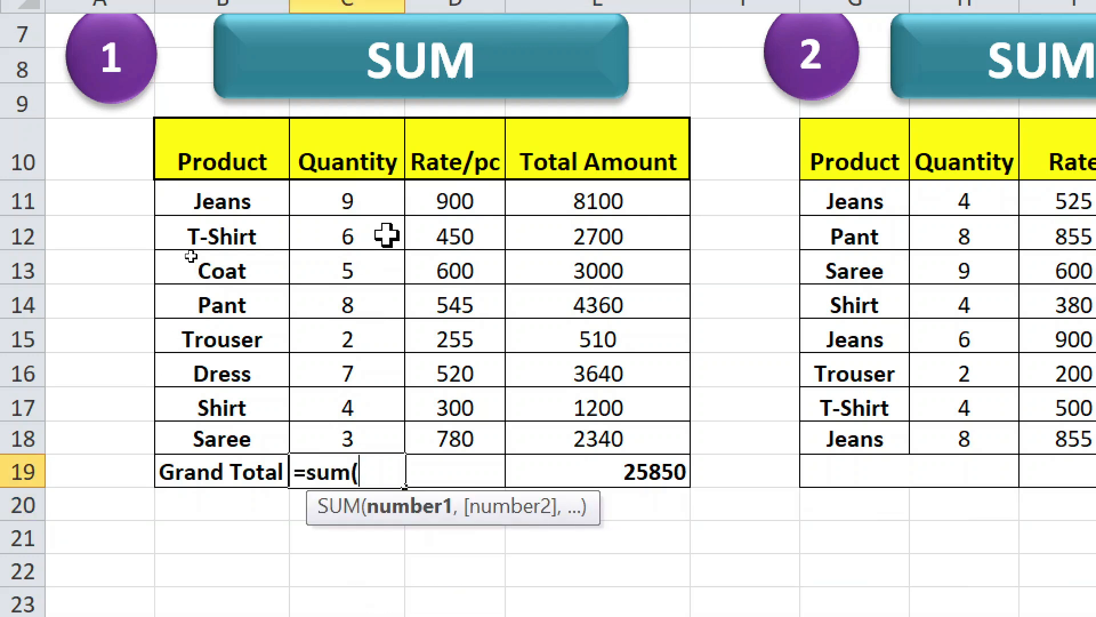
{"action": "left_click_drag", "start_coordinate": [362, 192], "coordinate": [371, 440]}
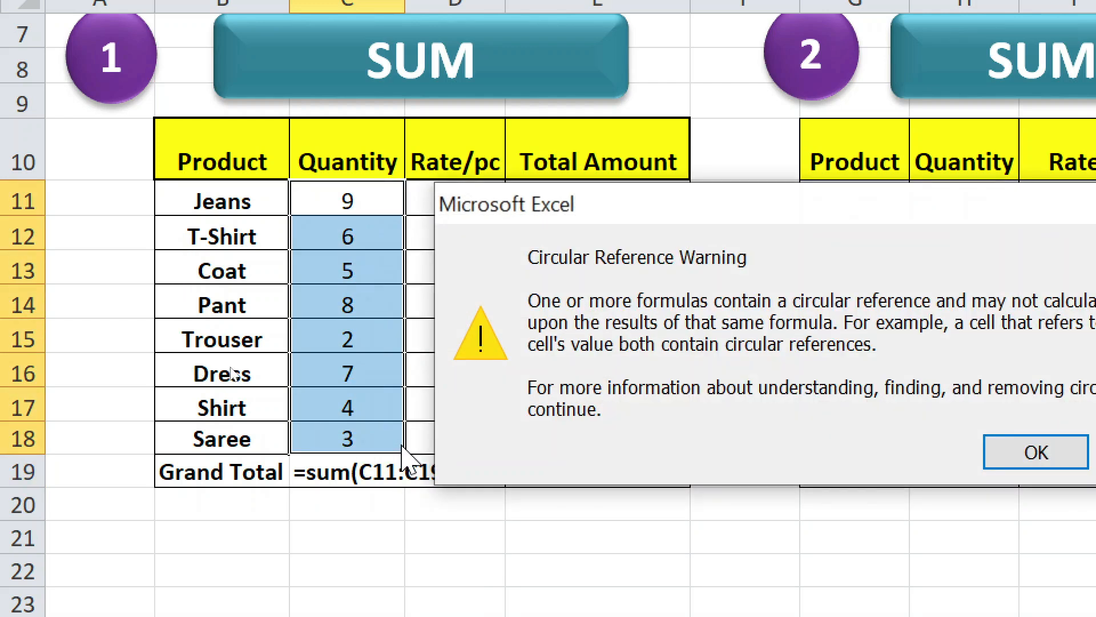
{"action": "left_click", "coordinate": [1036, 450]}
Add up the Quantity column in the Grand Total row, cell C19, with =sum(C11:C18)
{"action": "type", "text": "=sum"}
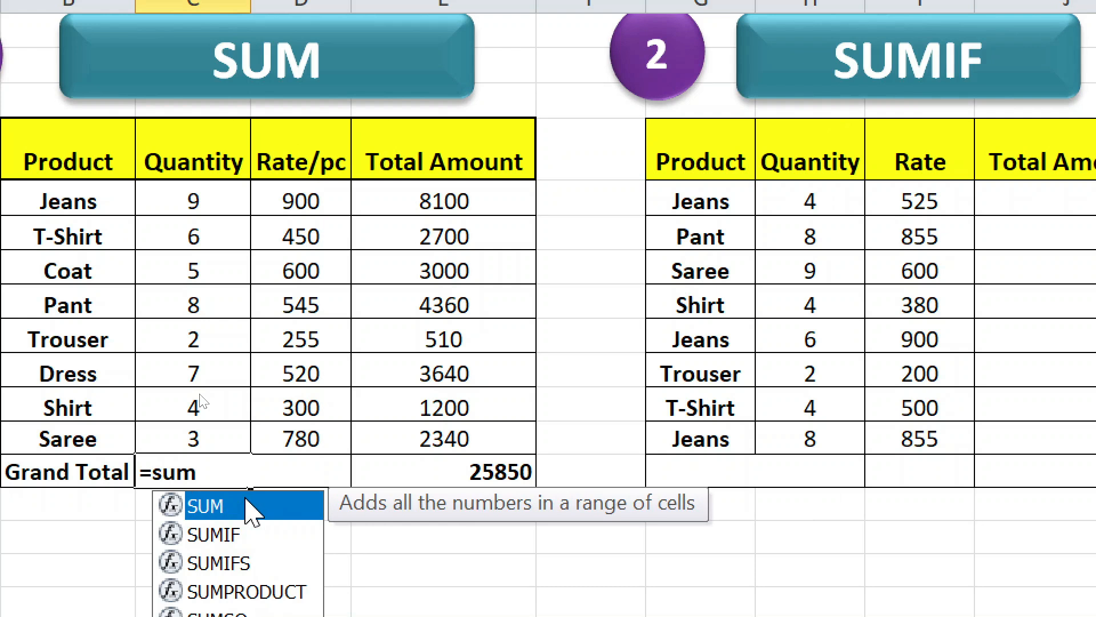
{"action": "type", "text": "("}
{"action": "left_click_drag", "start_coordinate": [191, 198], "coordinate": [182, 431]}
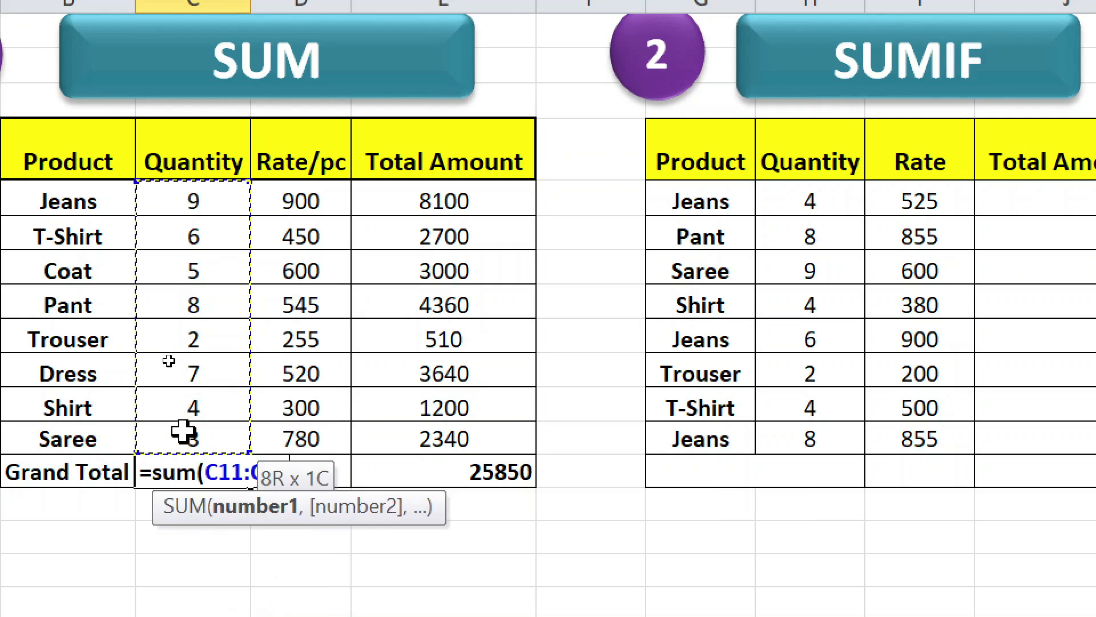
{"action": "type", "text": ")"}
{"action": "key", "text": "Return"}
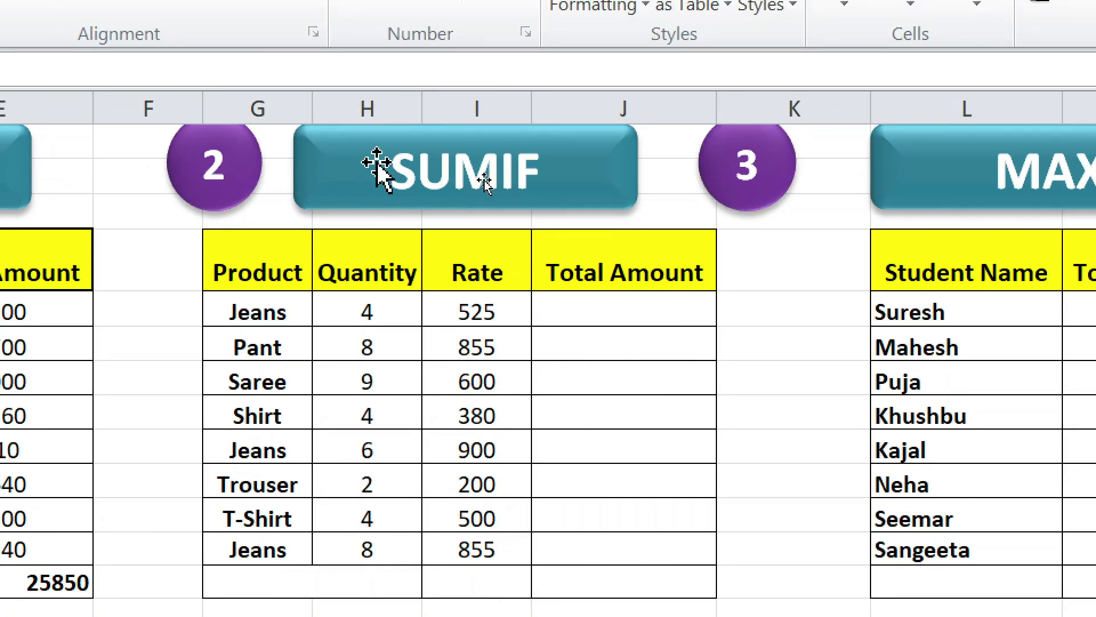
Rename the Rate header in the SUMIF table, cell I10, as "Rate/pc"
{"action": "scroll", "coordinate": [387, 201], "scroll_direction": "up", "scroll_amount": 1}
{"action": "scroll", "coordinate": [508, 297], "scroll_direction": "down", "scroll_amount": 1}
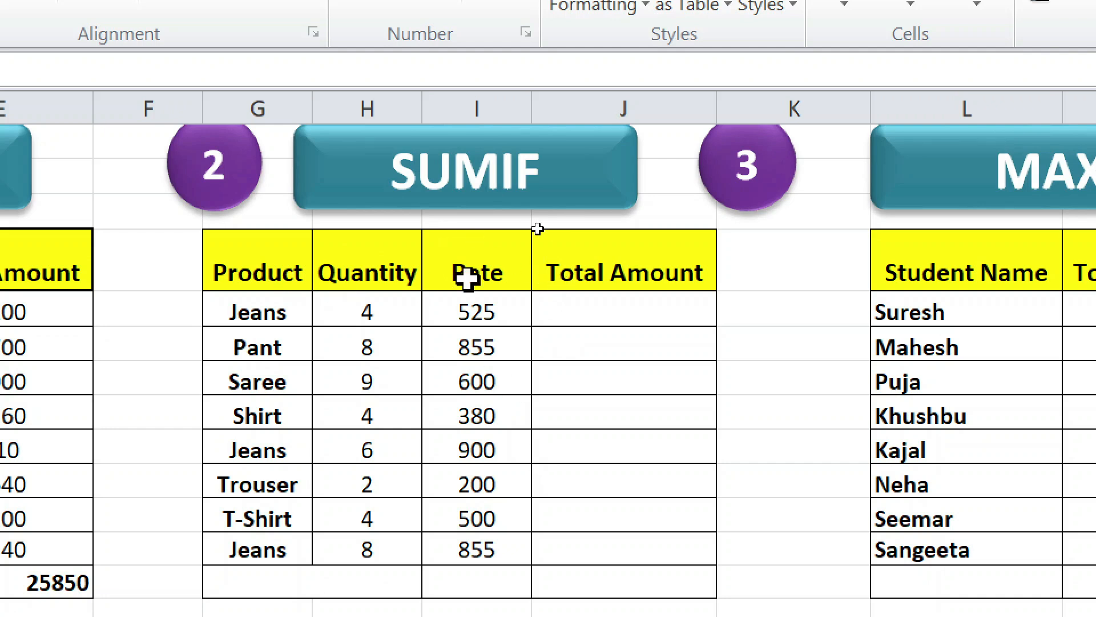
{"action": "left_click", "coordinate": [519, 267]}
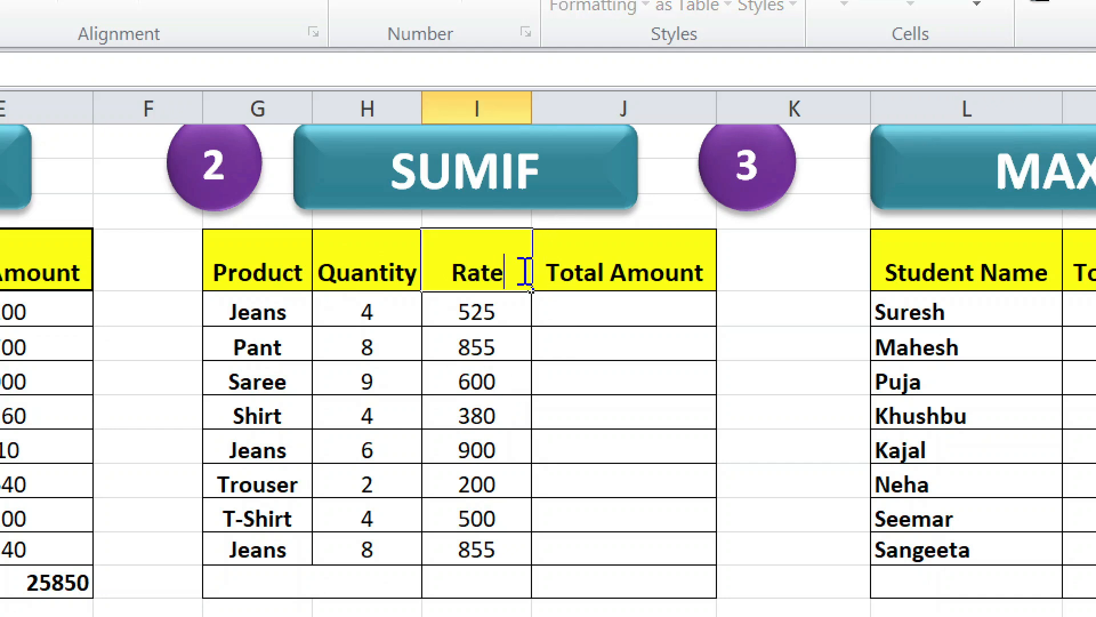
{"action": "type", "text": "/pc"}
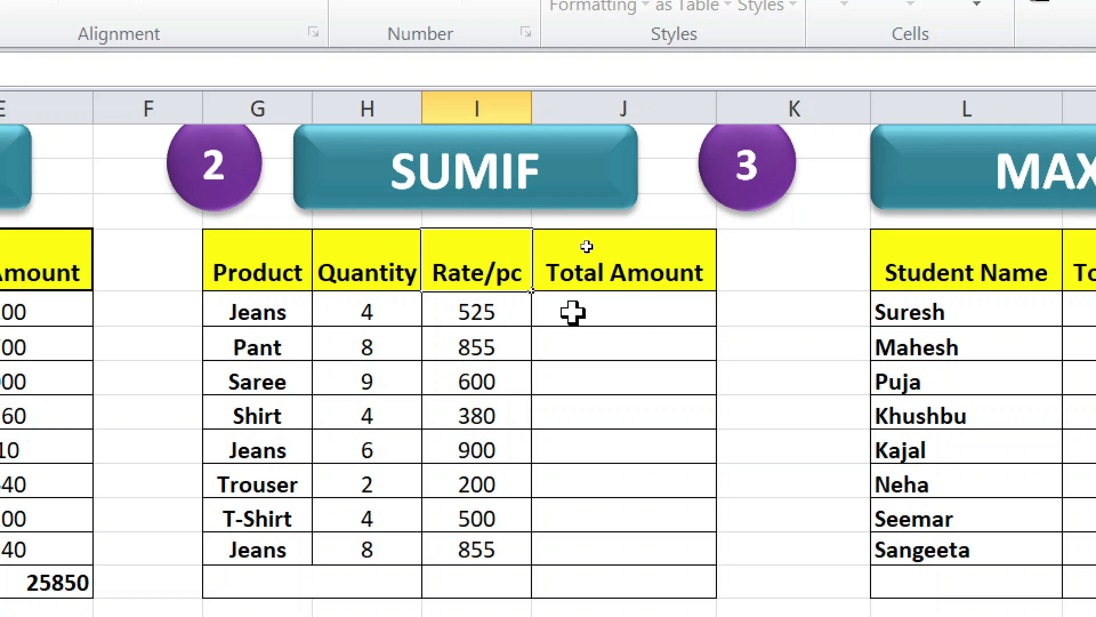
Calculate the first Jeans row's total amount in J11 with =H11*I11 and fill the formula down to J18
{"action": "key", "text": "Return"}
{"action": "left_click", "coordinate": [586, 314]}
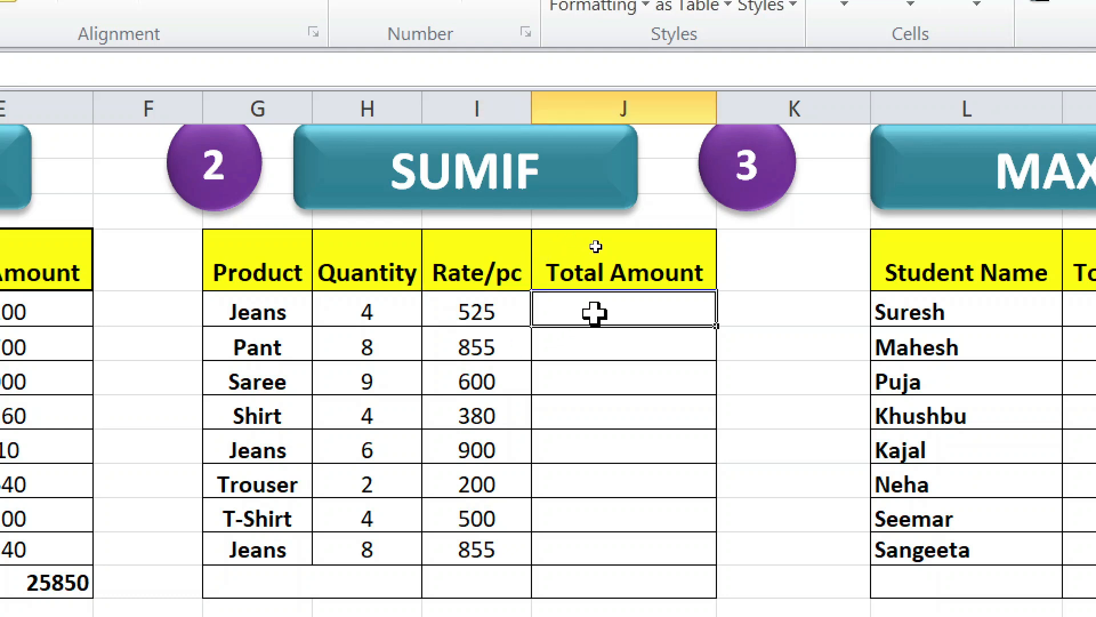
{"action": "type", "text": "="}
{"action": "left_click", "coordinate": [368, 306]}
{"action": "type", "text": "*"}
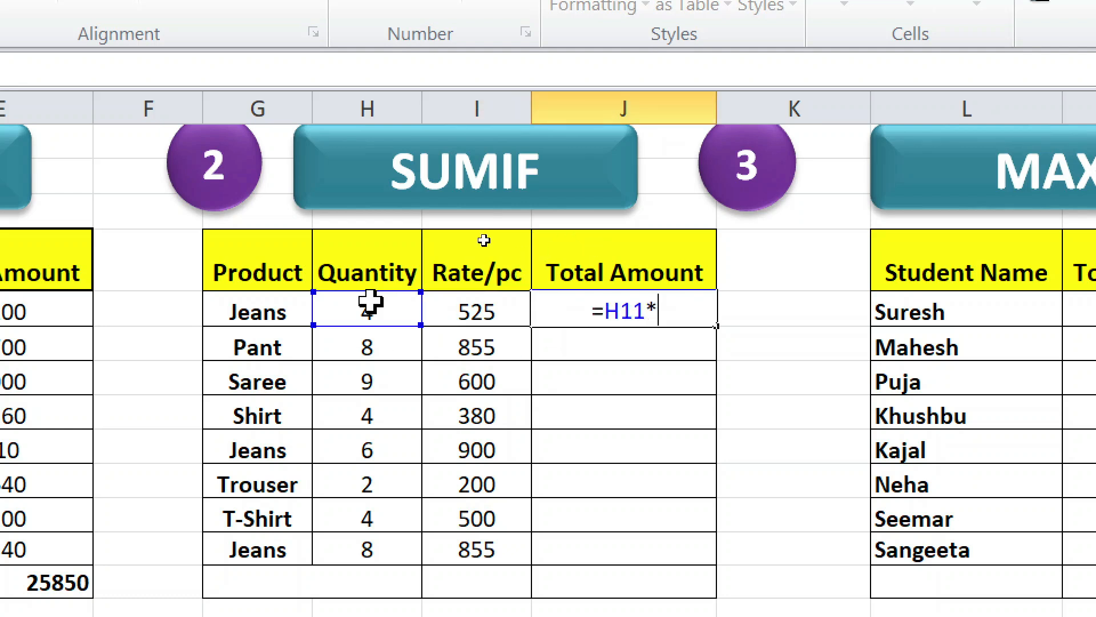
{"action": "left_click", "coordinate": [455, 310]}
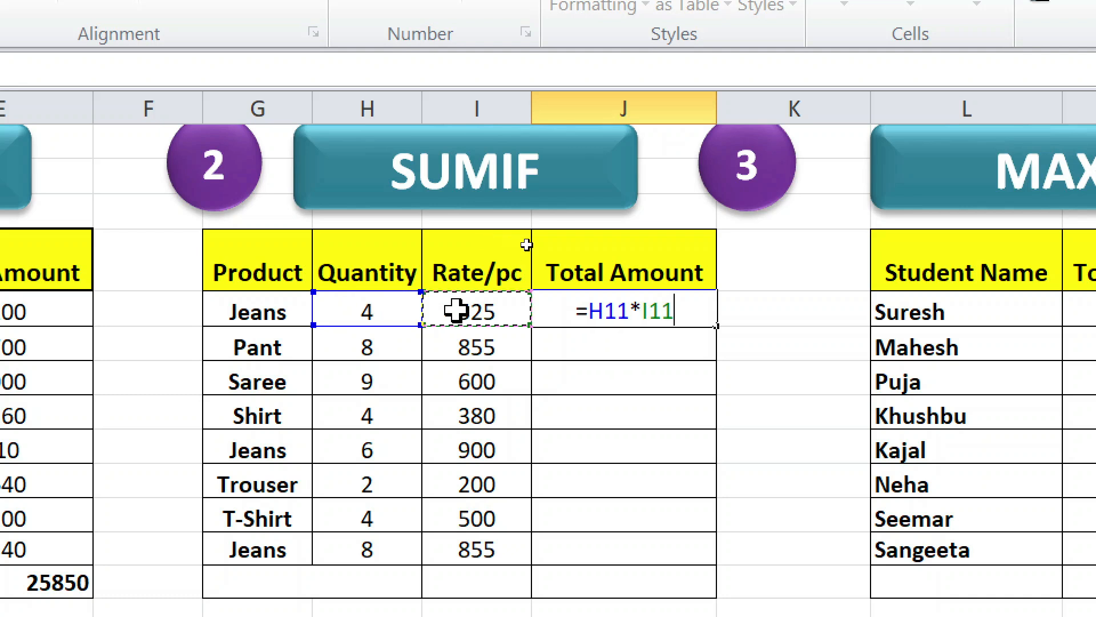
{"action": "key", "text": "ctrl+Return"}
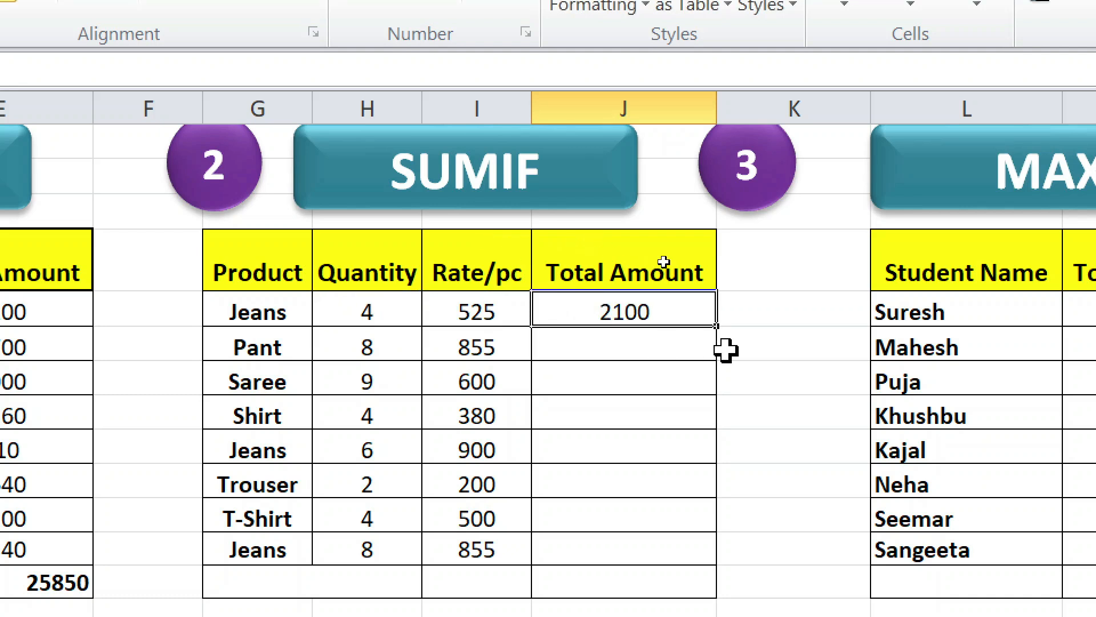
{"action": "left_click_drag", "start_coordinate": [719, 330], "coordinate": [708, 561]}
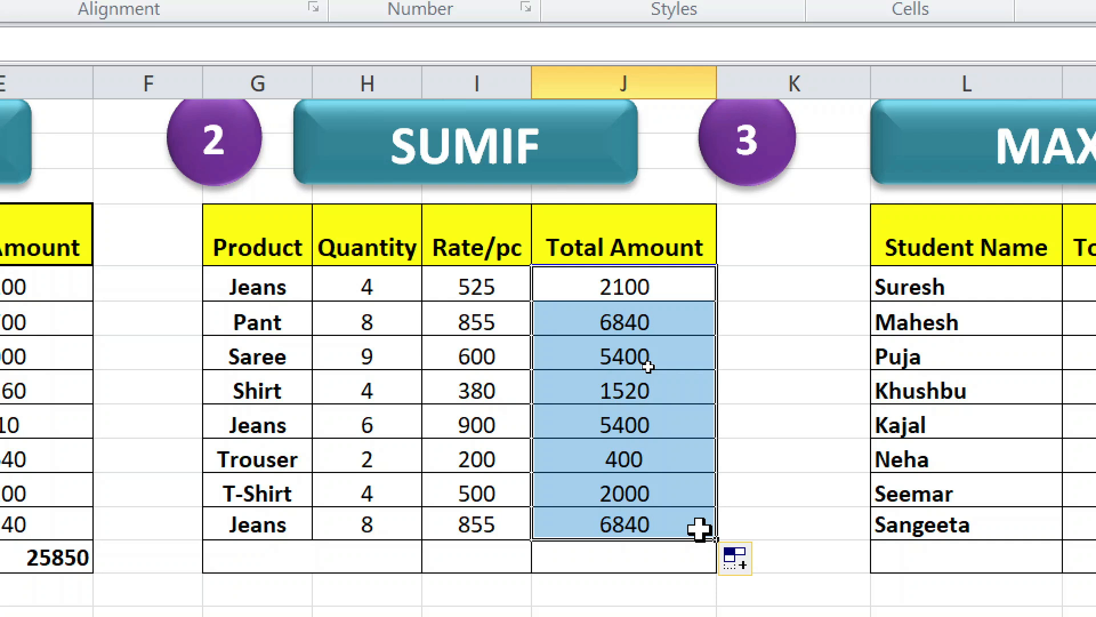
Unmerge cells G19:H19 below the SUMIF table's products and enter the label "Grand Total" in G19
{"action": "left_click", "coordinate": [645, 555]}
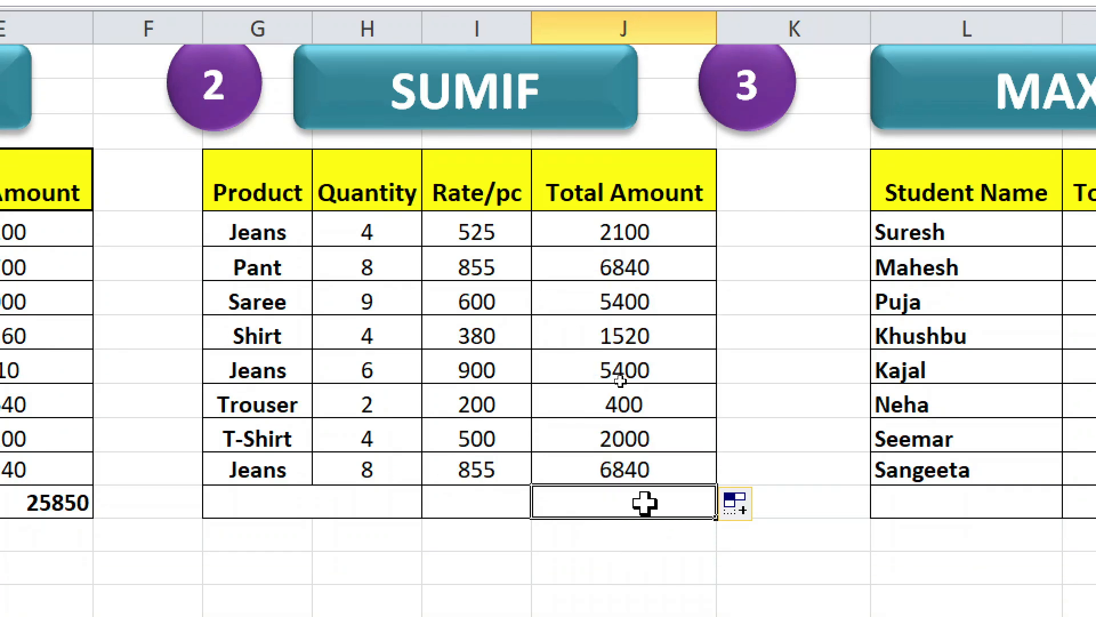
{"action": "left_click", "coordinate": [332, 502]}
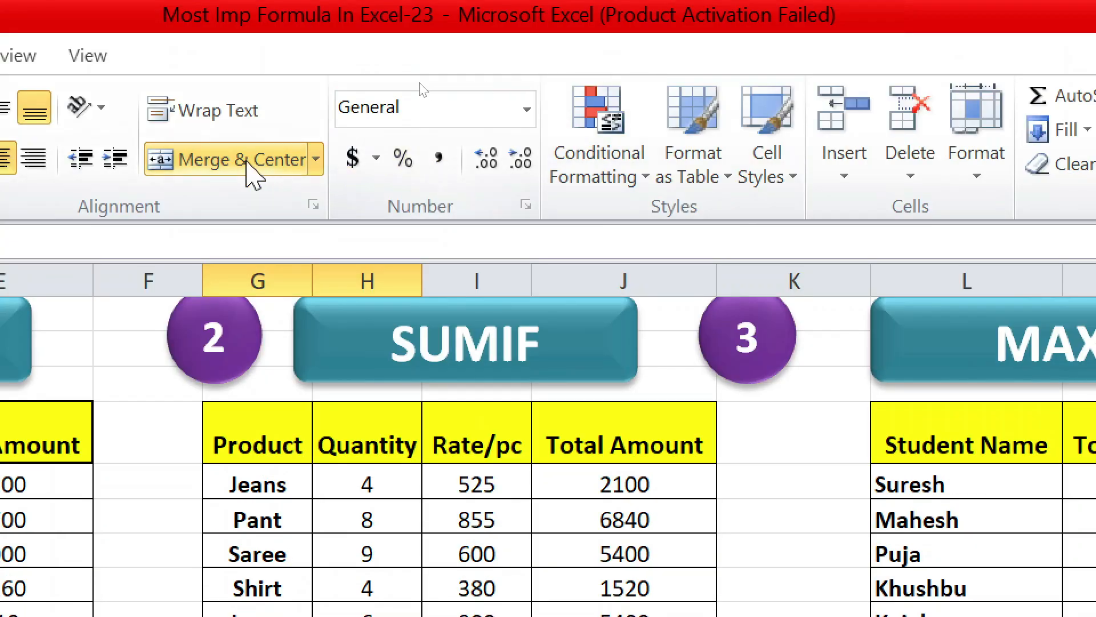
{"action": "scroll", "coordinate": [448, 466], "scroll_direction": "down", "scroll_amount": 3}
{"action": "left_click", "coordinate": [233, 314]}
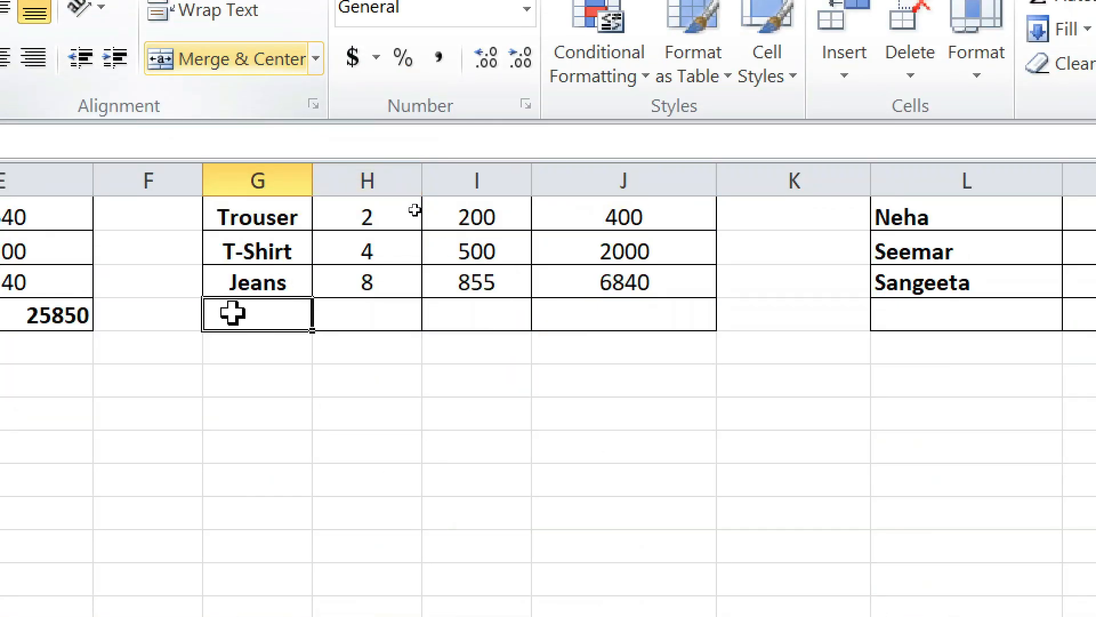
{"action": "type", "text": "Grand Total"}
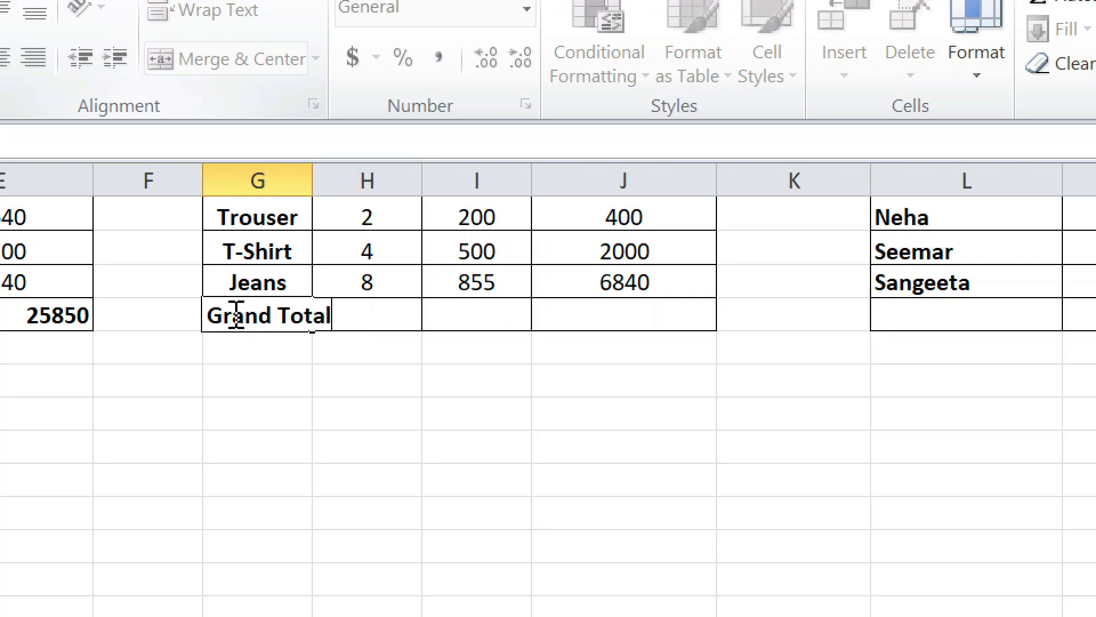
{"action": "left_click", "coordinate": [308, 412]}
Total only the jeans amounts in the Grand Total cell J19 with =sumif(G11:G18,"jeans",J11:J18) and make the result bold
{"action": "scroll", "coordinate": [455, 433], "scroll_direction": "up", "scroll_amount": 4}
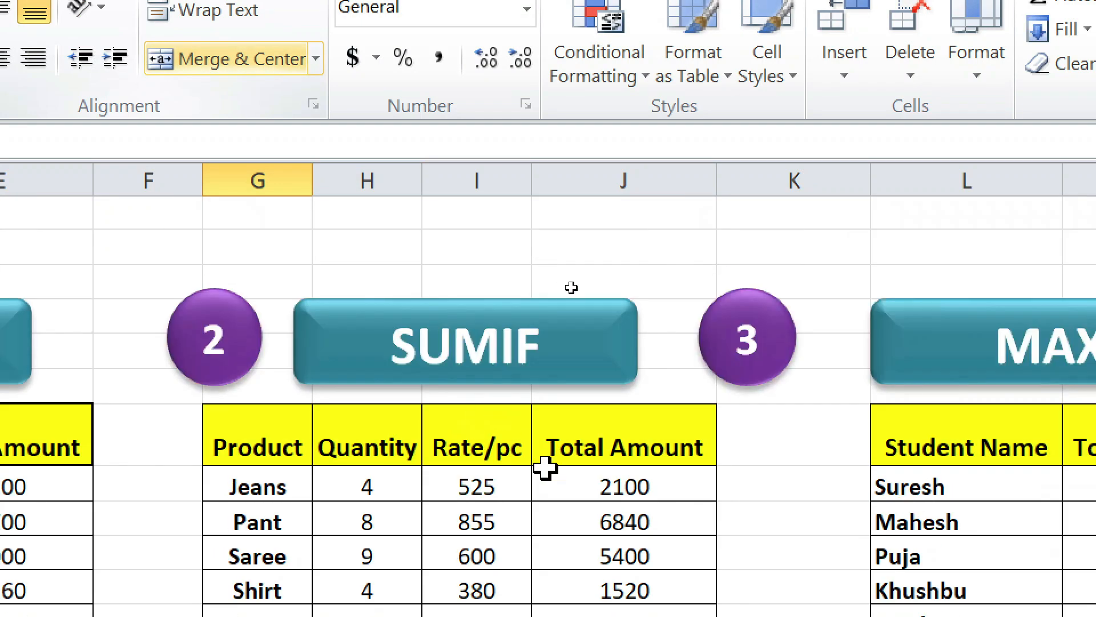
{"action": "scroll", "coordinate": [500, 313], "scroll_direction": "down", "scroll_amount": 1}
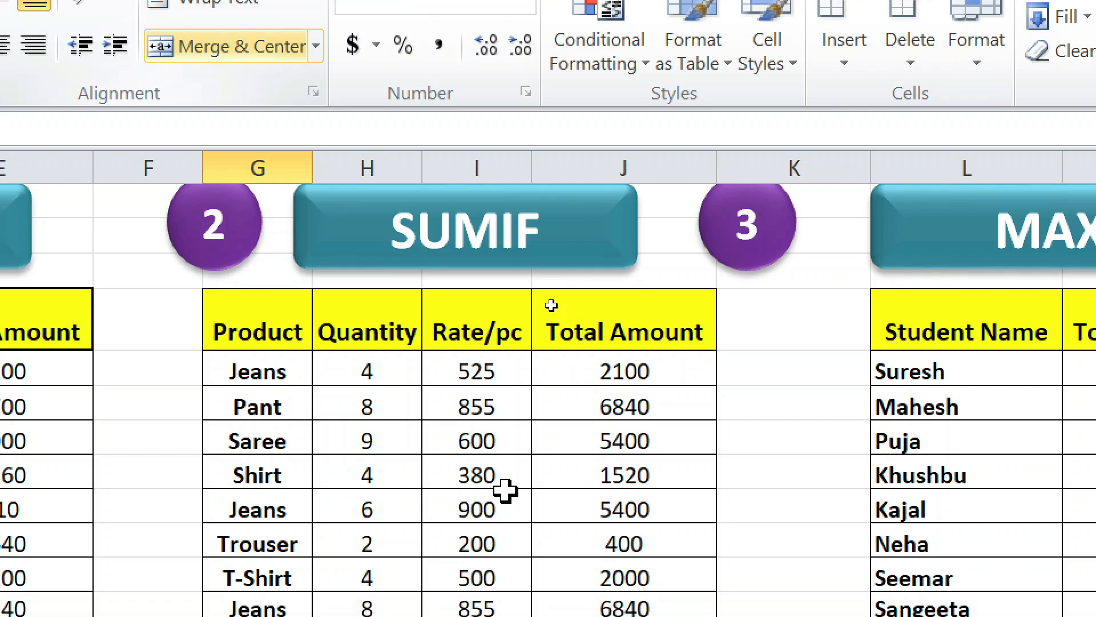
{"action": "scroll", "coordinate": [494, 502], "scroll_direction": "down", "scroll_amount": 2}
{"action": "scroll", "coordinate": [656, 411], "scroll_direction": "up", "scroll_amount": 2}
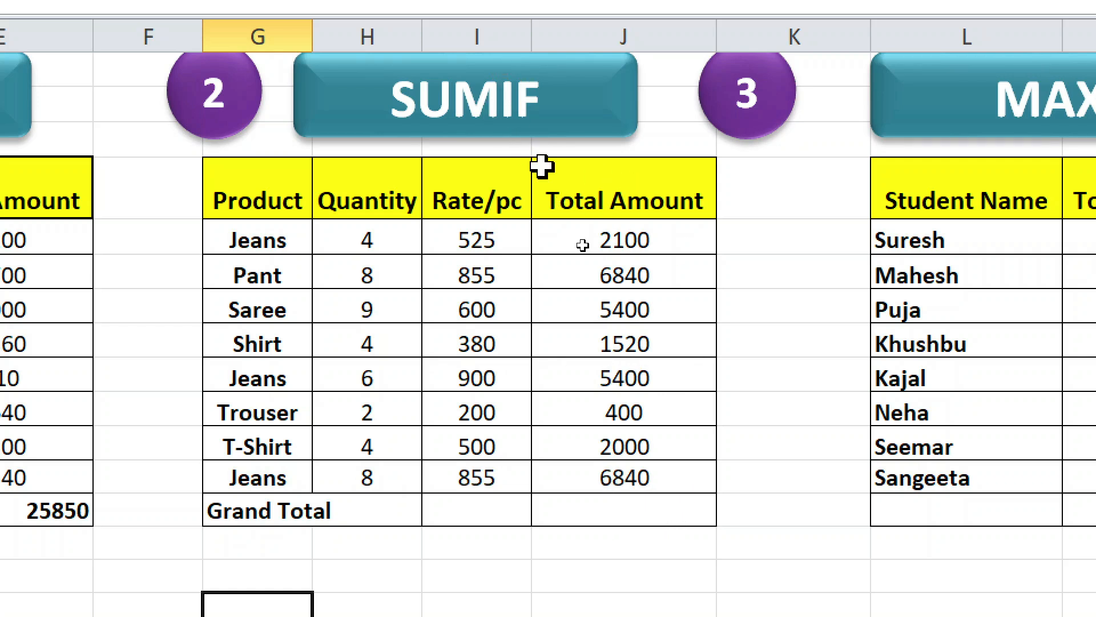
{"action": "left_click", "coordinate": [632, 520]}
{"action": "type", "text": "=sumif("}
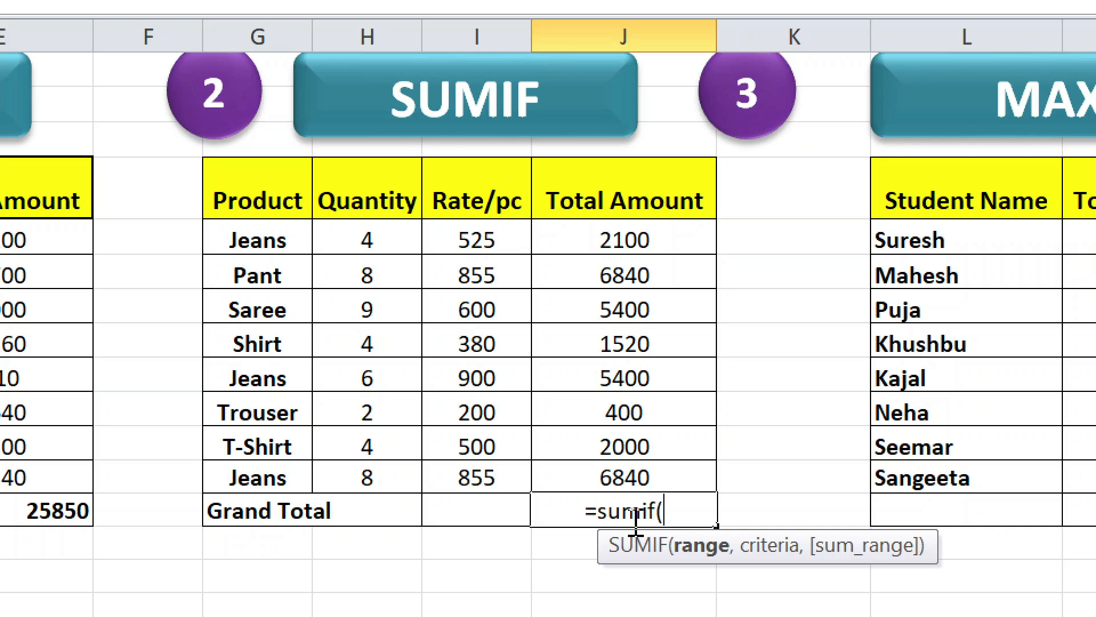
{"action": "left_click_drag", "start_coordinate": [257, 228], "coordinate": [258, 482]}
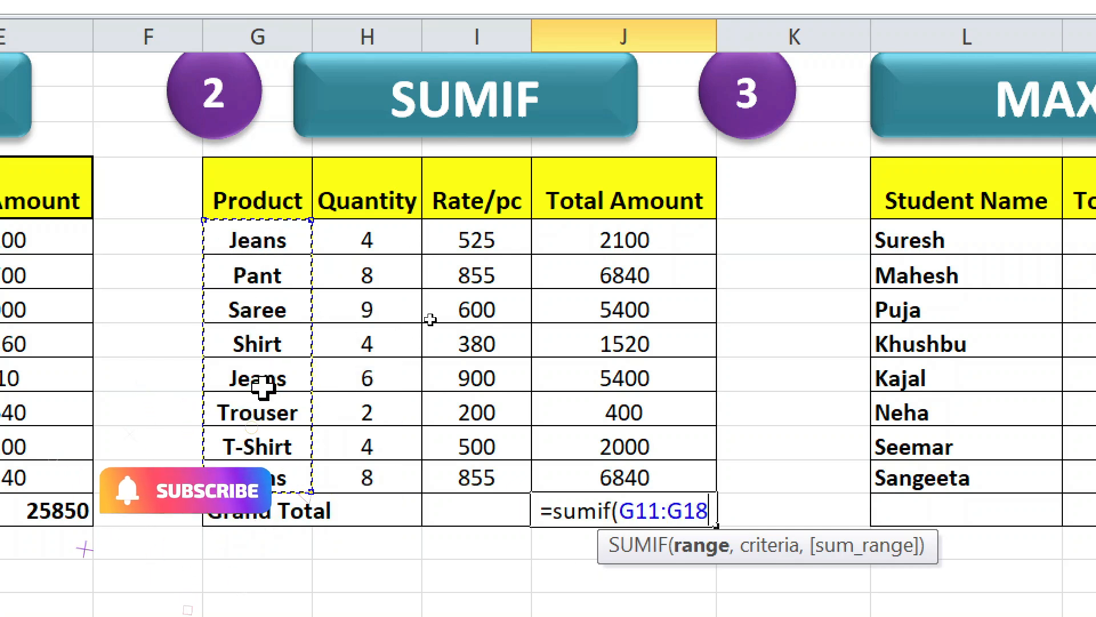
{"action": "type", "text": ","}
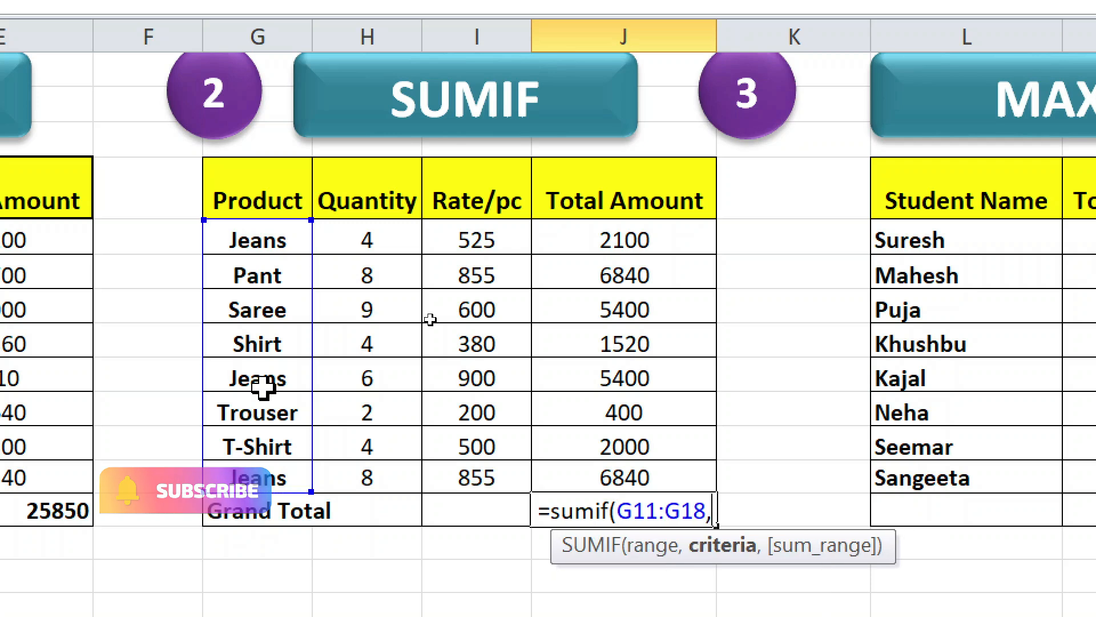
{"action": "type", "text": "\""}
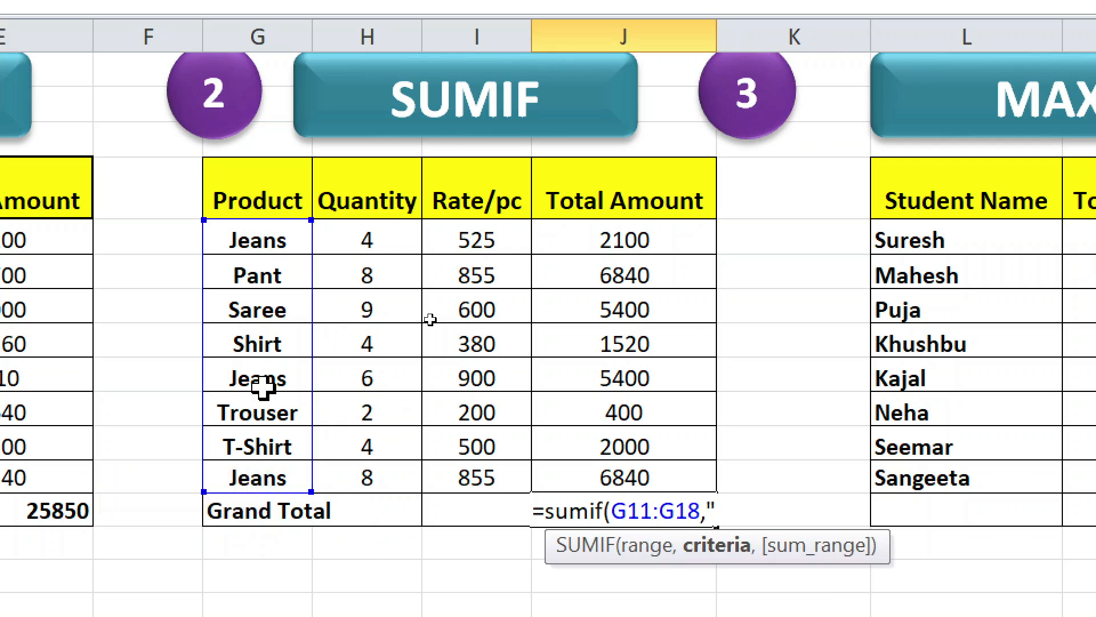
{"action": "type", "text": "j"}
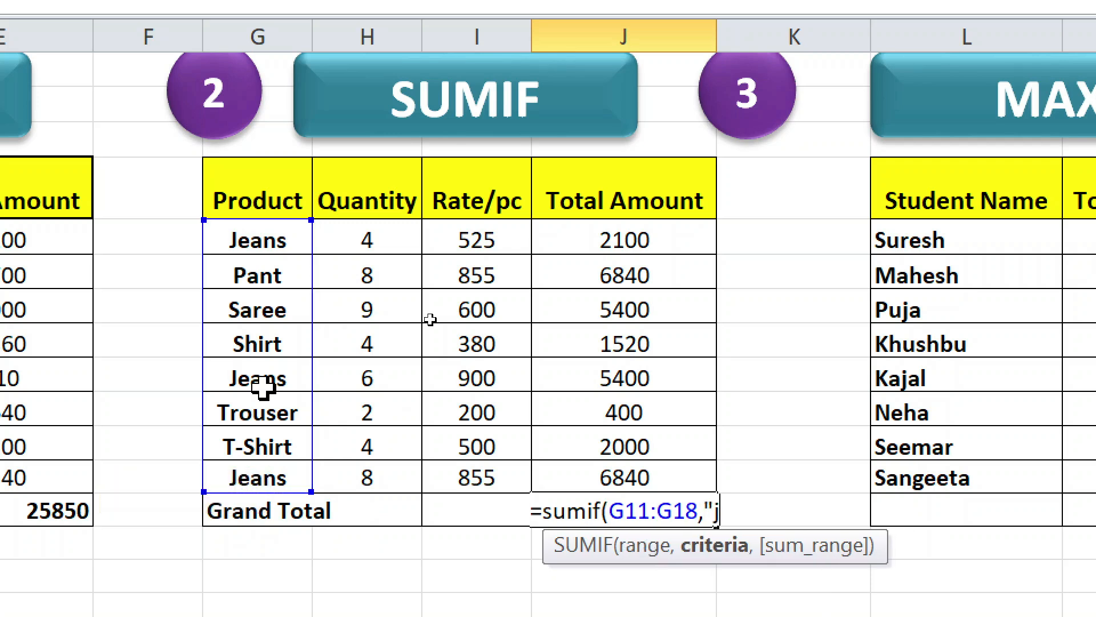
{"action": "type", "text": "eans"}
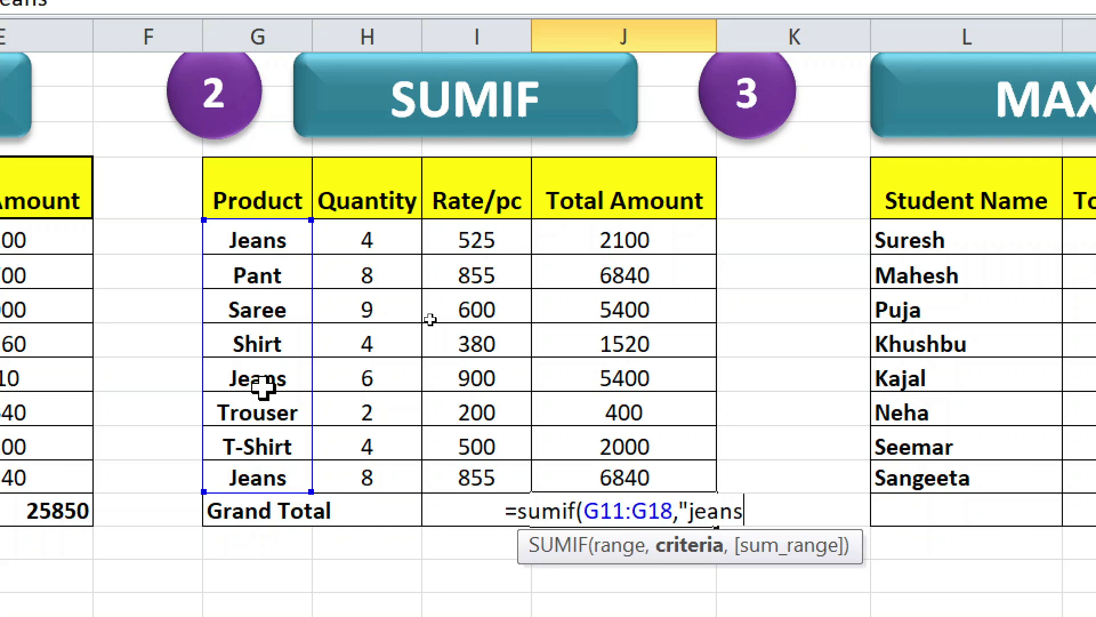
{"action": "type", "text": "\""}
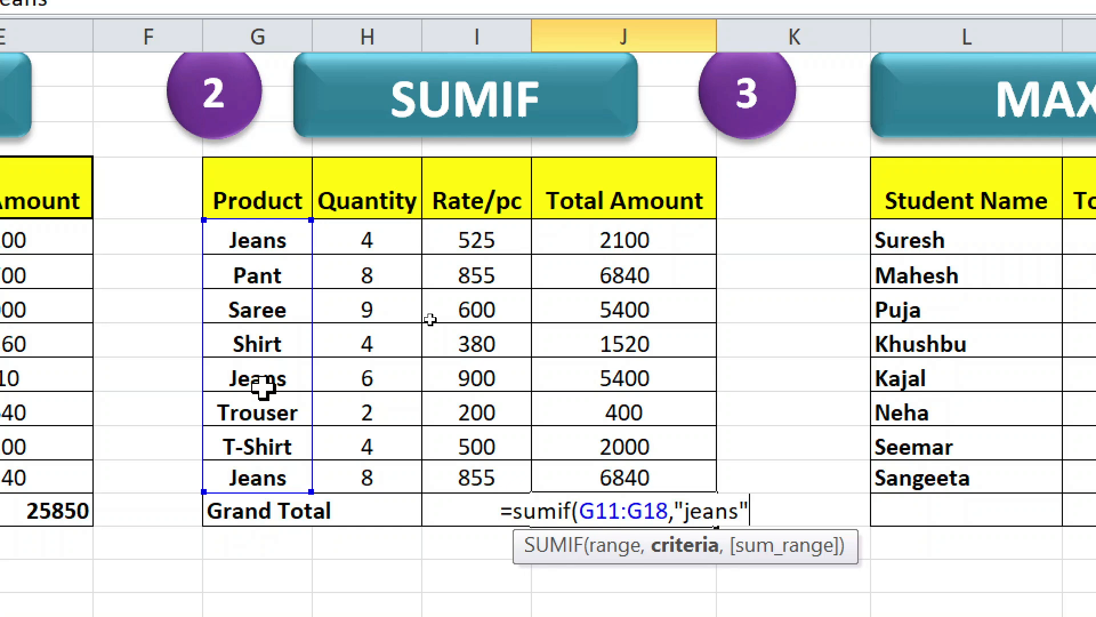
{"action": "type", "text": ","}
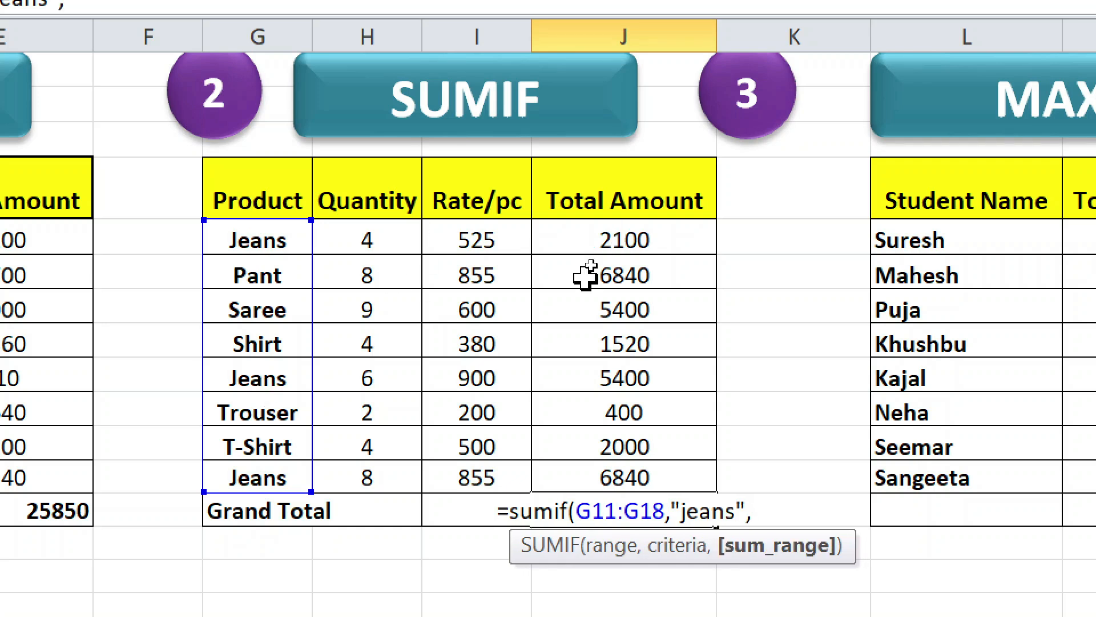
{"action": "left_click_drag", "start_coordinate": [581, 241], "coordinate": [590, 471]}
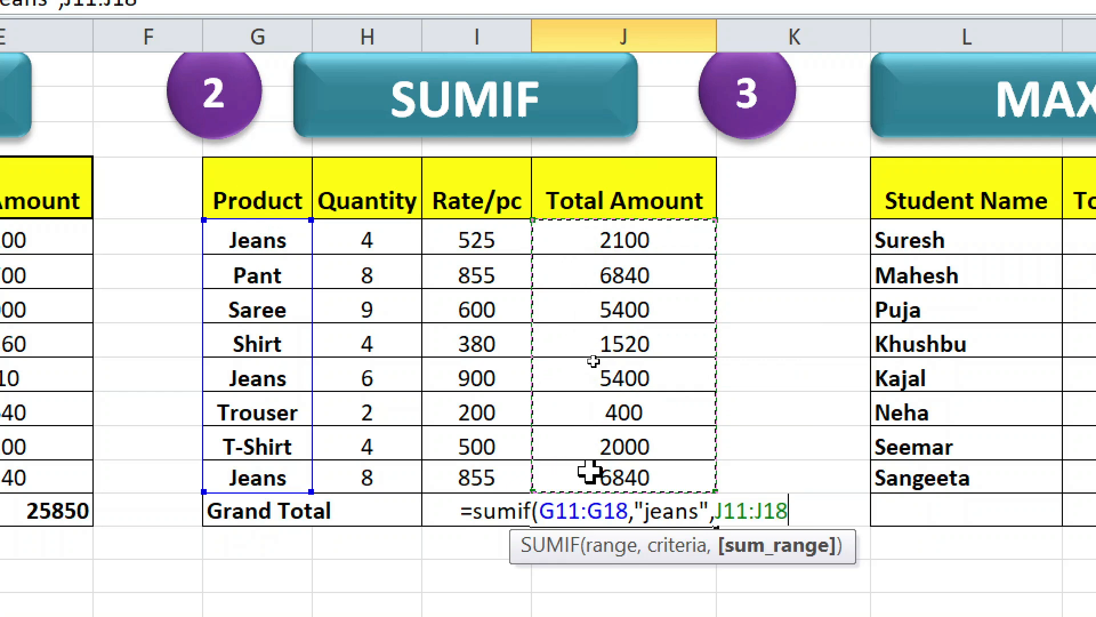
{"action": "type", "text": ")"}
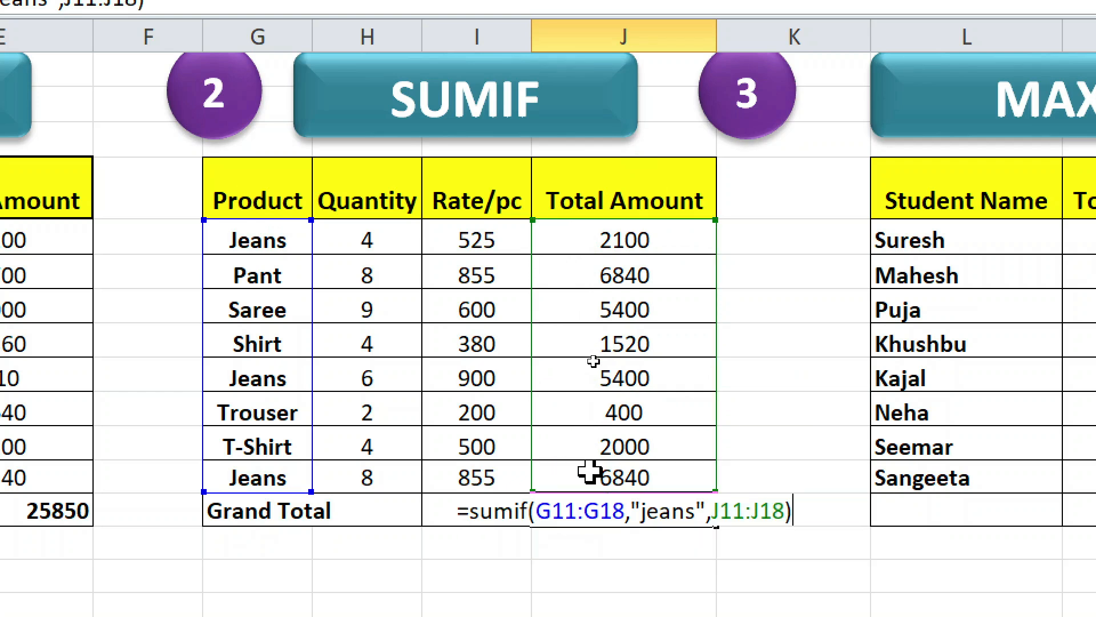
{"action": "key", "text": "Return"}
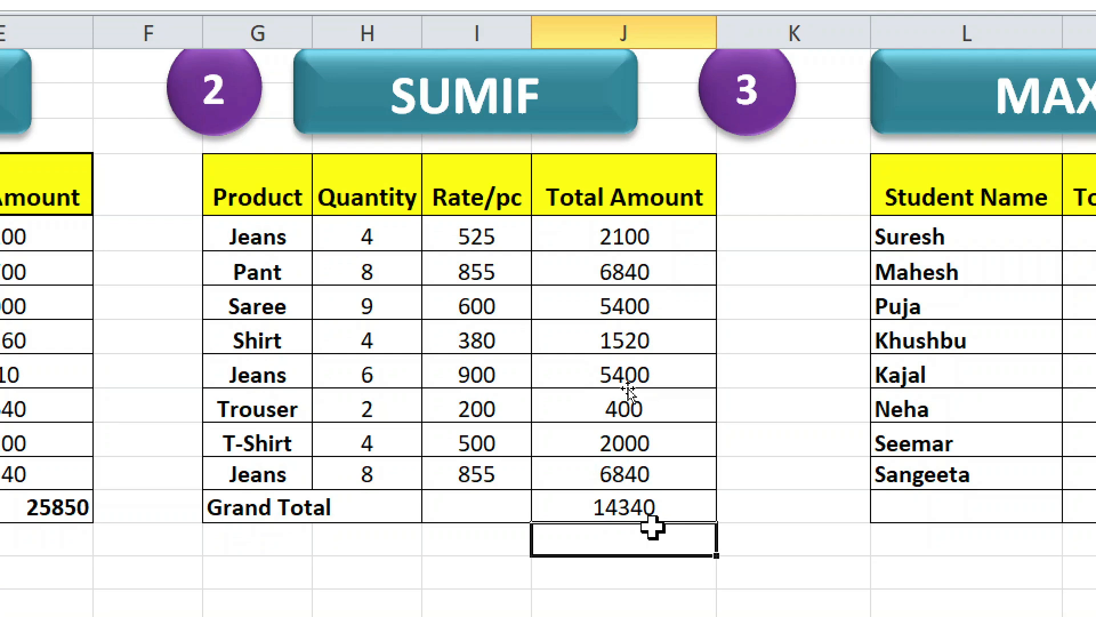
{"action": "left_click", "coordinate": [627, 508]}
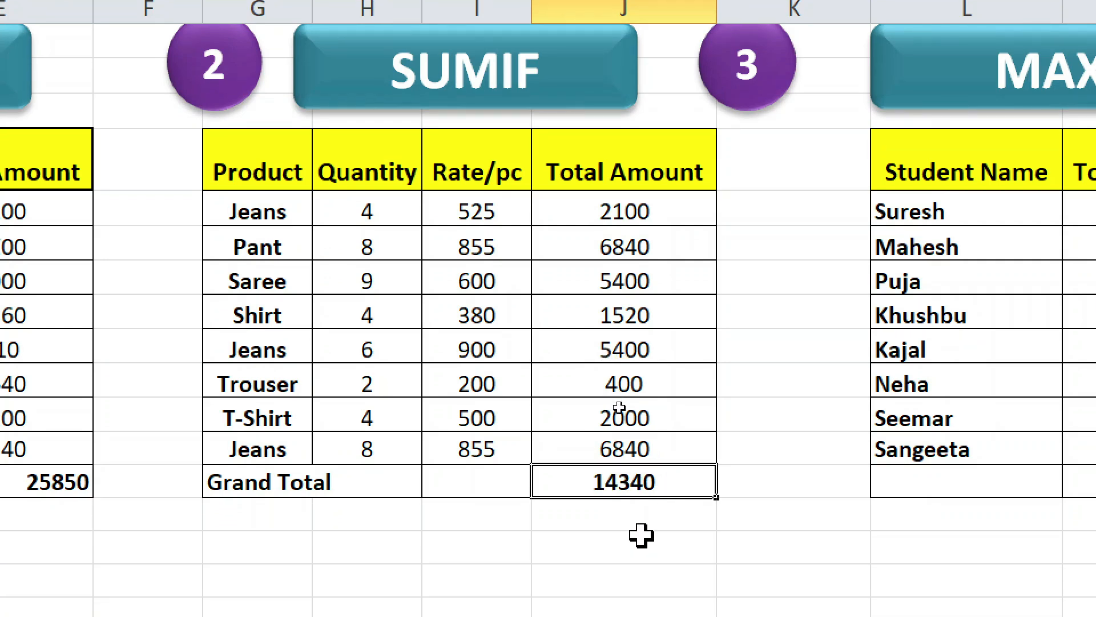
Add up all product amounts for comparison in J21, below the SUMIF table, with =sum(J11:J18)
{"action": "left_click", "coordinate": [641, 559]}
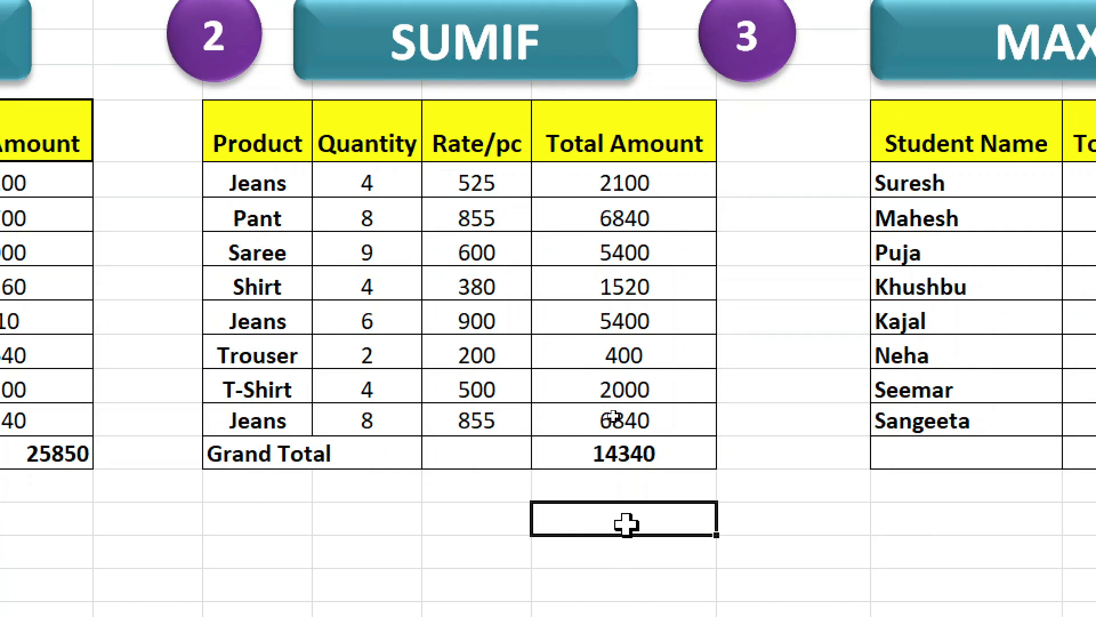
{"action": "type", "text": "=sum"}
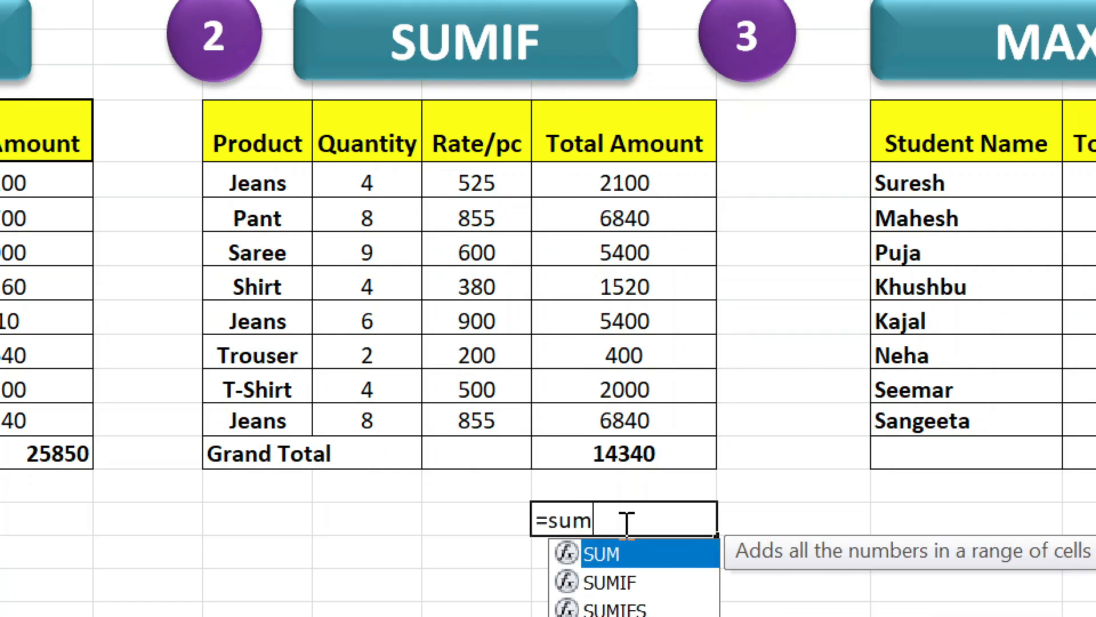
{"action": "type", "text": "("}
{"action": "left_click_drag", "start_coordinate": [707, 176], "coordinate": [646, 417]}
{"action": "type", "text": ")"}
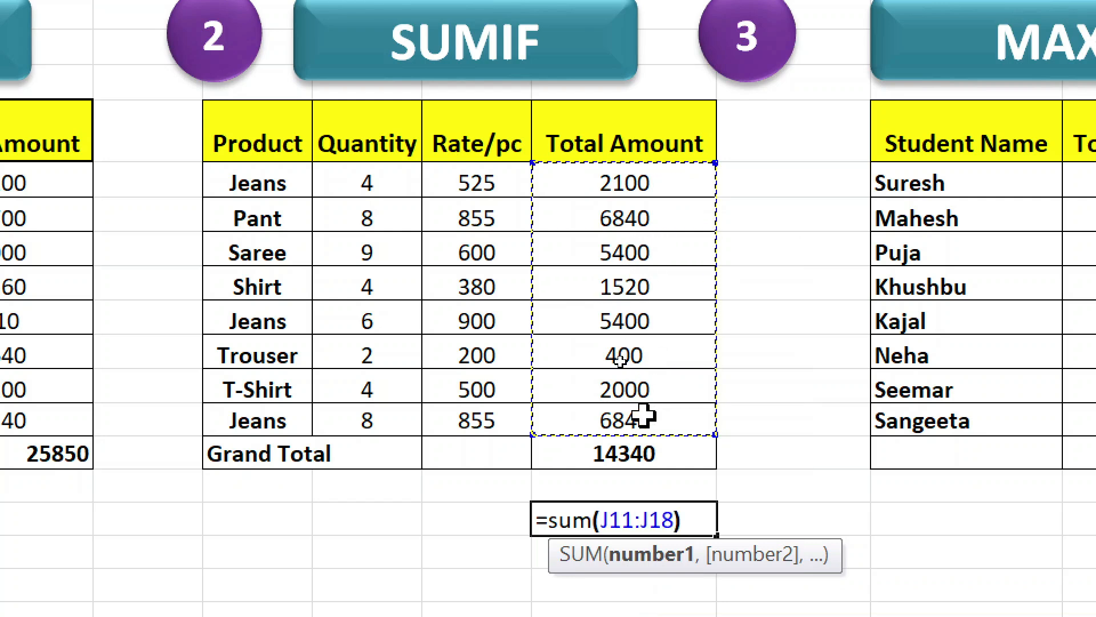
{"action": "key", "text": "Return"}
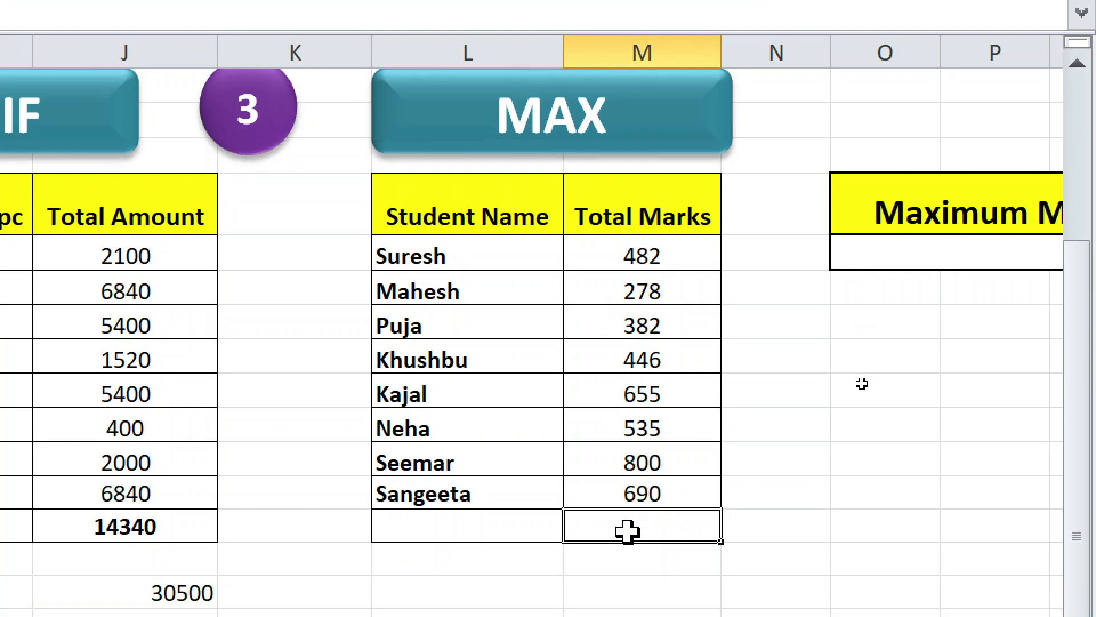
Find the highest total marks in cell M19 of the MAX table with =max(M11:M18) and make the result bold
{"action": "type", "text": "=ma"}
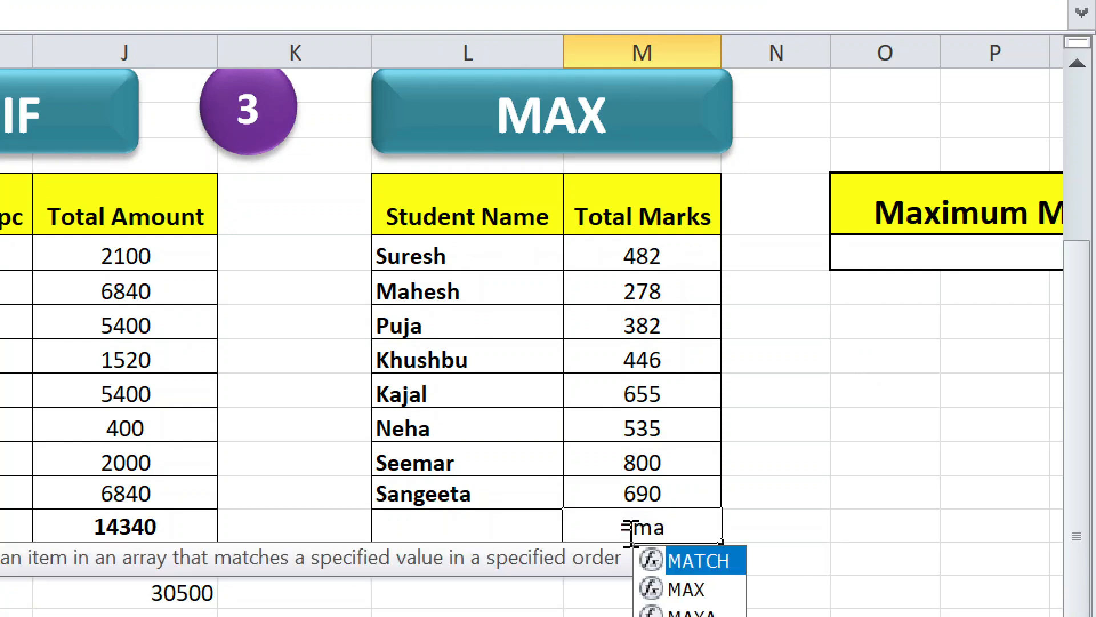
{"action": "type", "text": "x"}
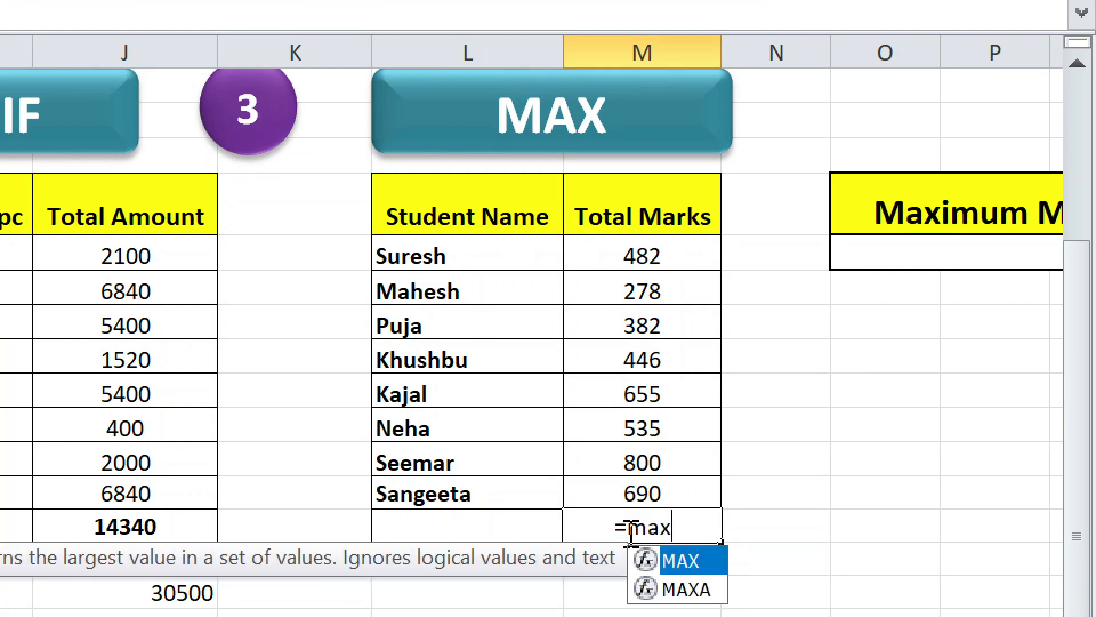
{"action": "type", "text": "("}
{"action": "left_click_drag", "start_coordinate": [633, 251], "coordinate": [647, 479]}
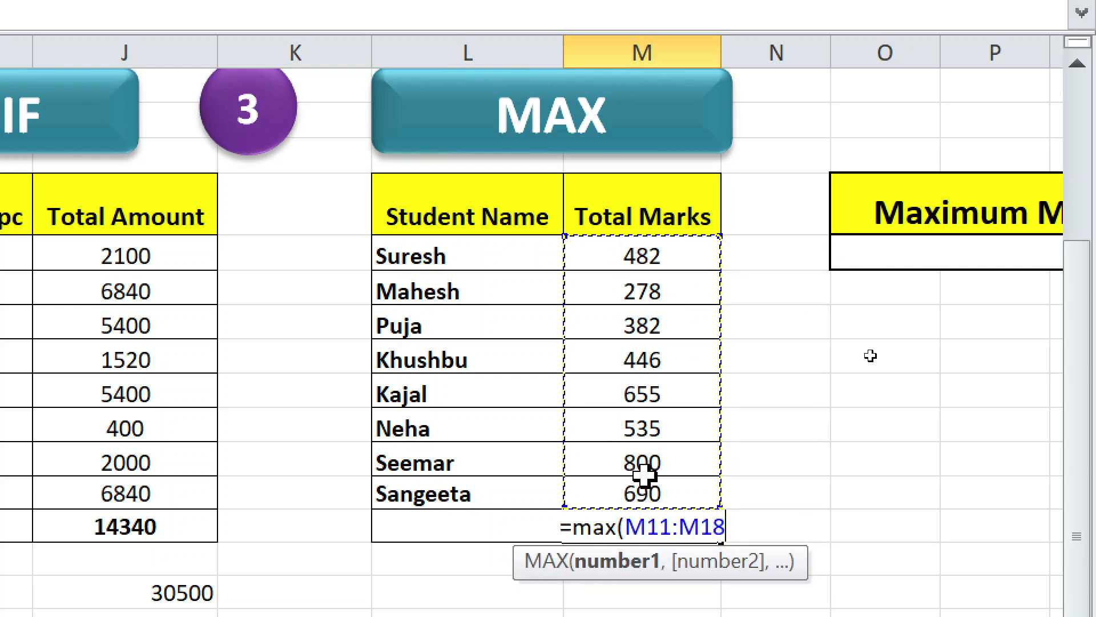
{"action": "type", "text": ")"}
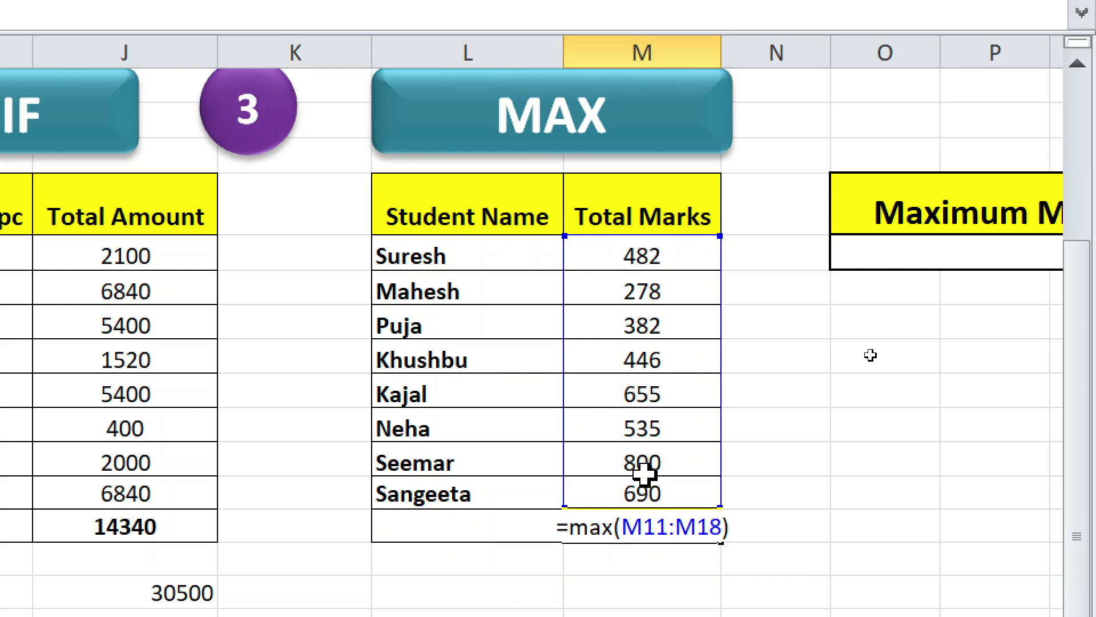
{"action": "key", "text": "Return"}
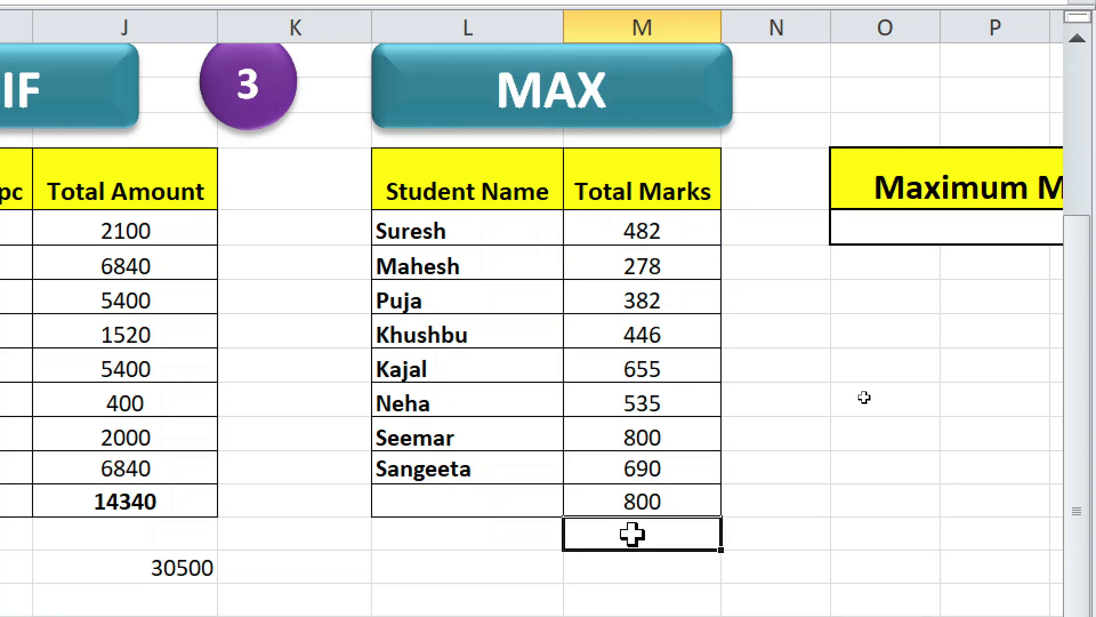
{"action": "left_click", "coordinate": [645, 527]}
{"action": "key", "text": "ctrl+b"}
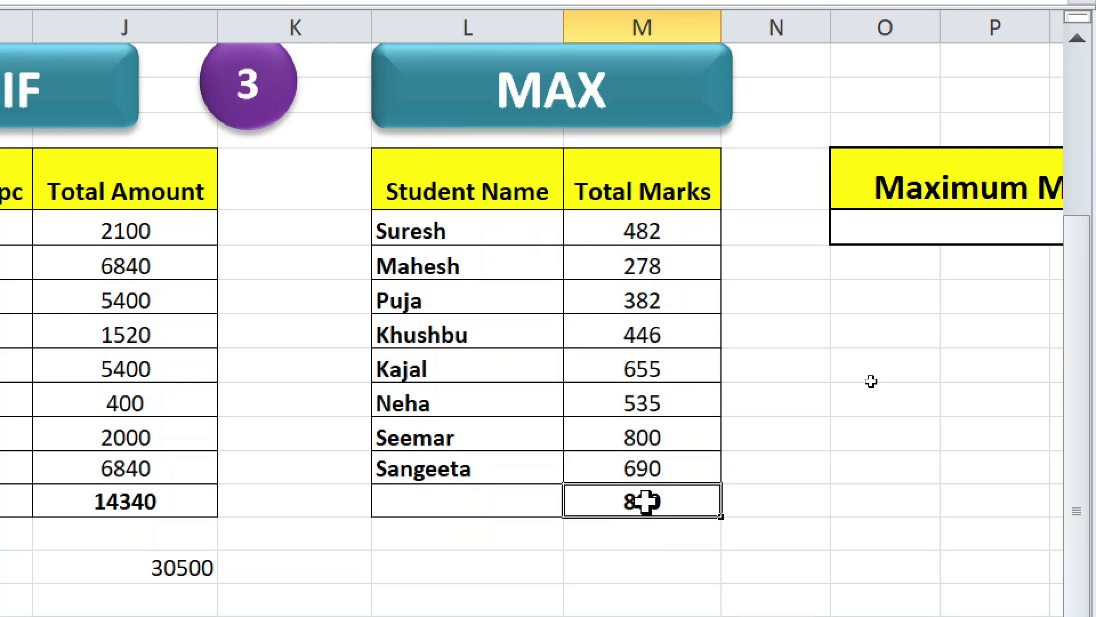
{"action": "left_click", "coordinate": [683, 543]}
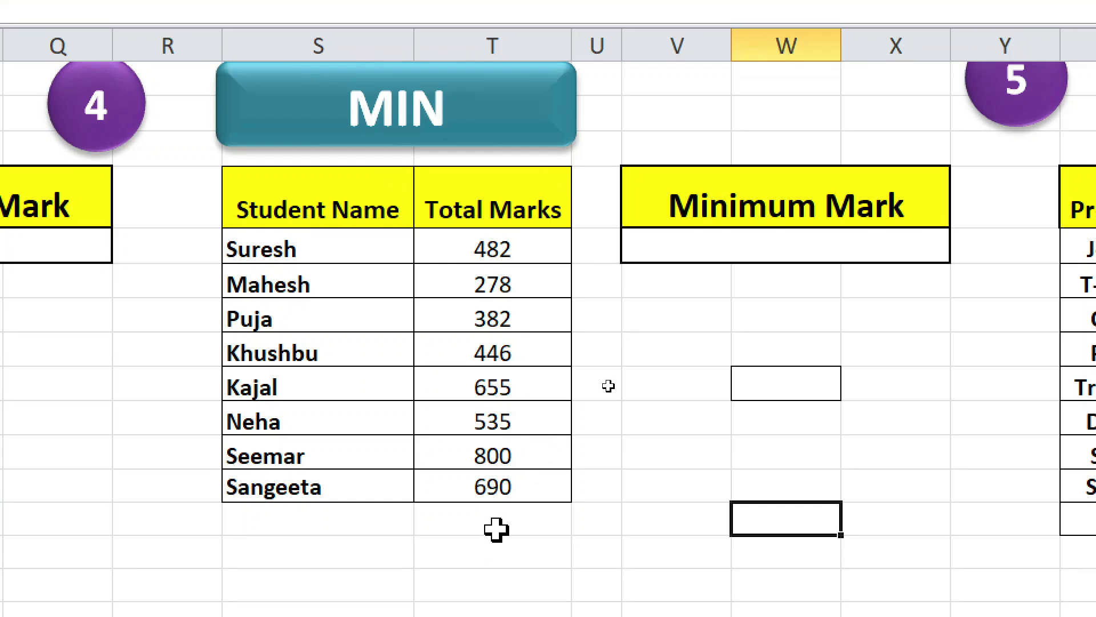
Find the lowest total marks in the Minimum Mark cell V11 with =min(T11:T18) and make the result bold
{"action": "left_click", "coordinate": [496, 557]}
{"action": "left_click", "coordinate": [710, 252]}
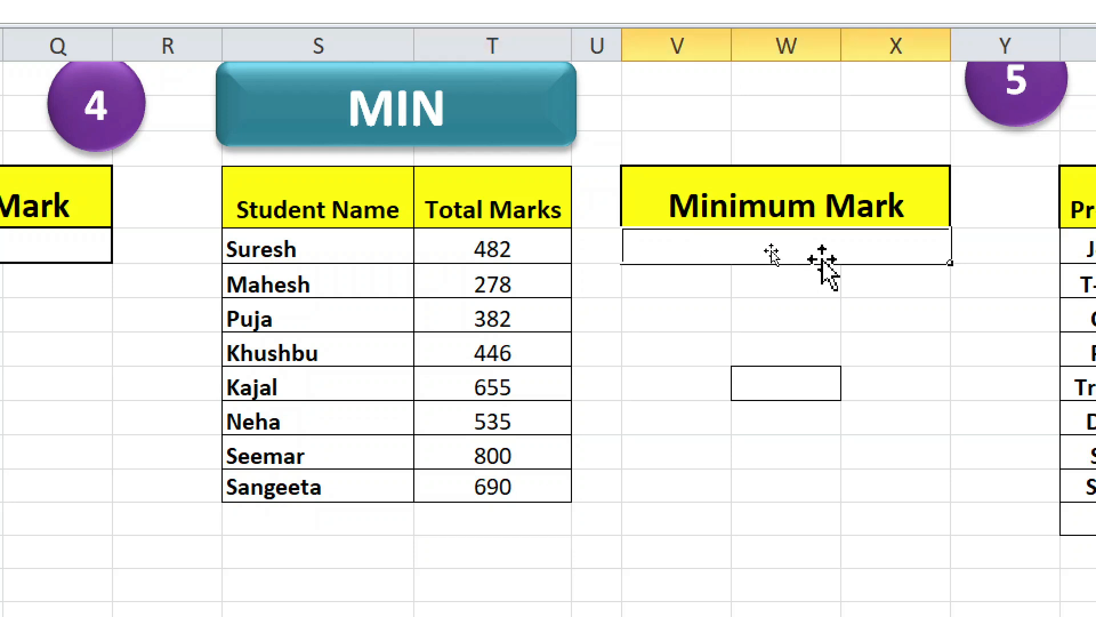
{"action": "type", "text": "="}
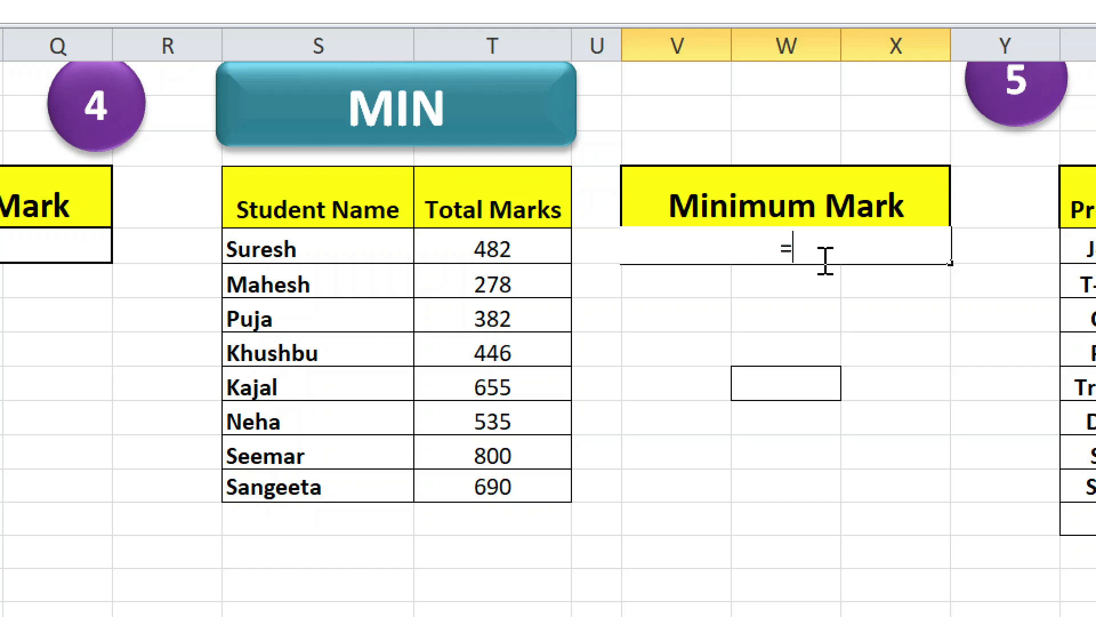
{"action": "type", "text": "min("}
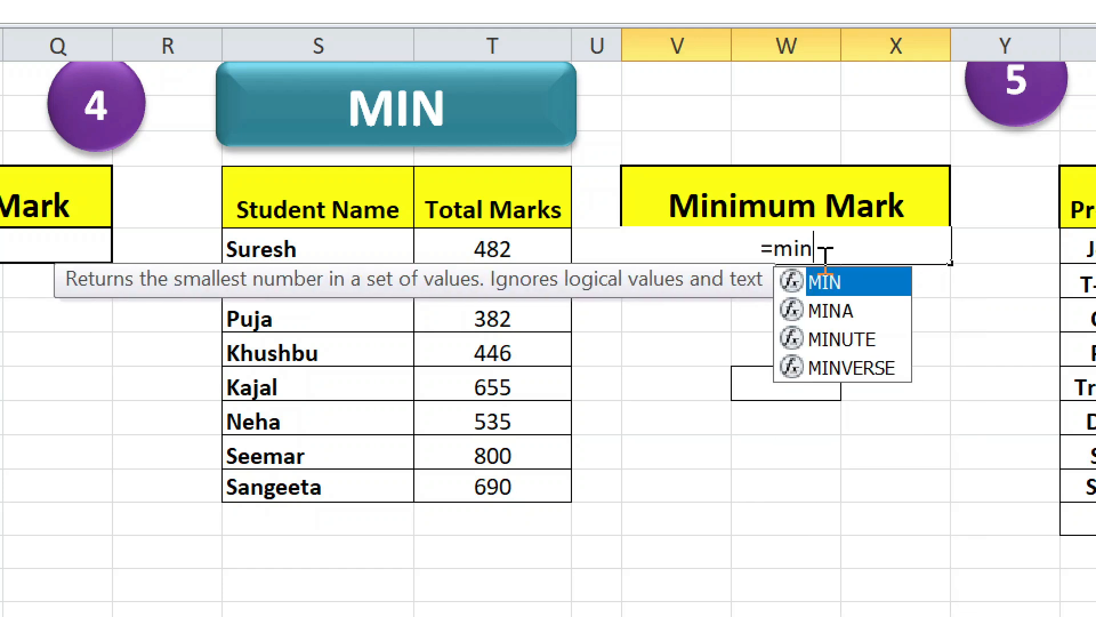
{"action": "left_click_drag", "start_coordinate": [482, 249], "coordinate": [480, 472]}
{"action": "type", "text": ")"}
{"action": "key", "text": "Return"}
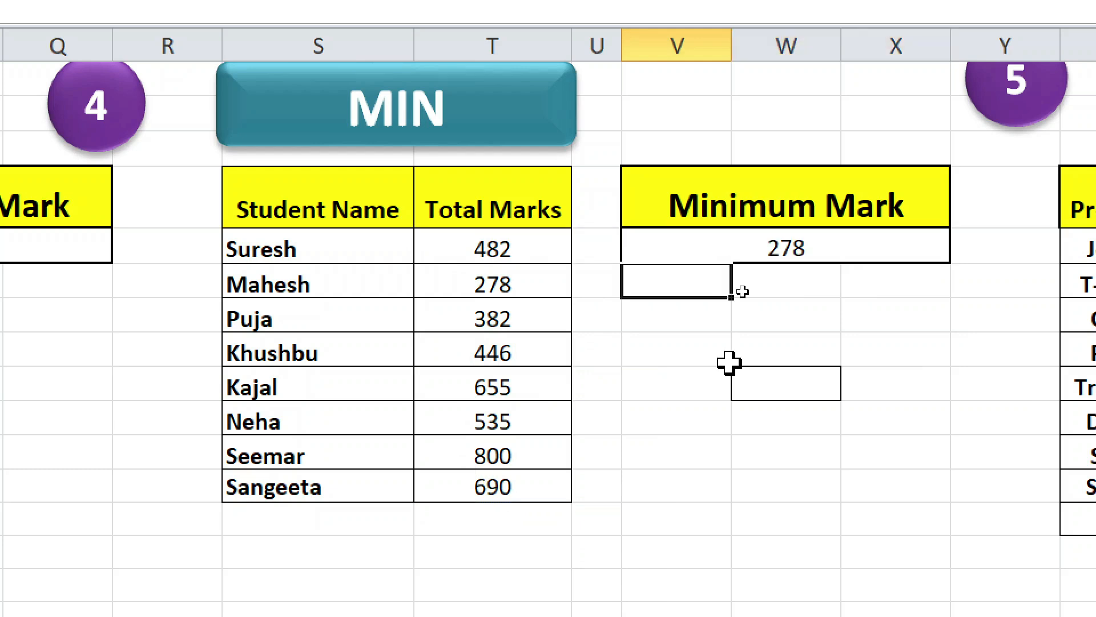
{"action": "left_click", "coordinate": [805, 248]}
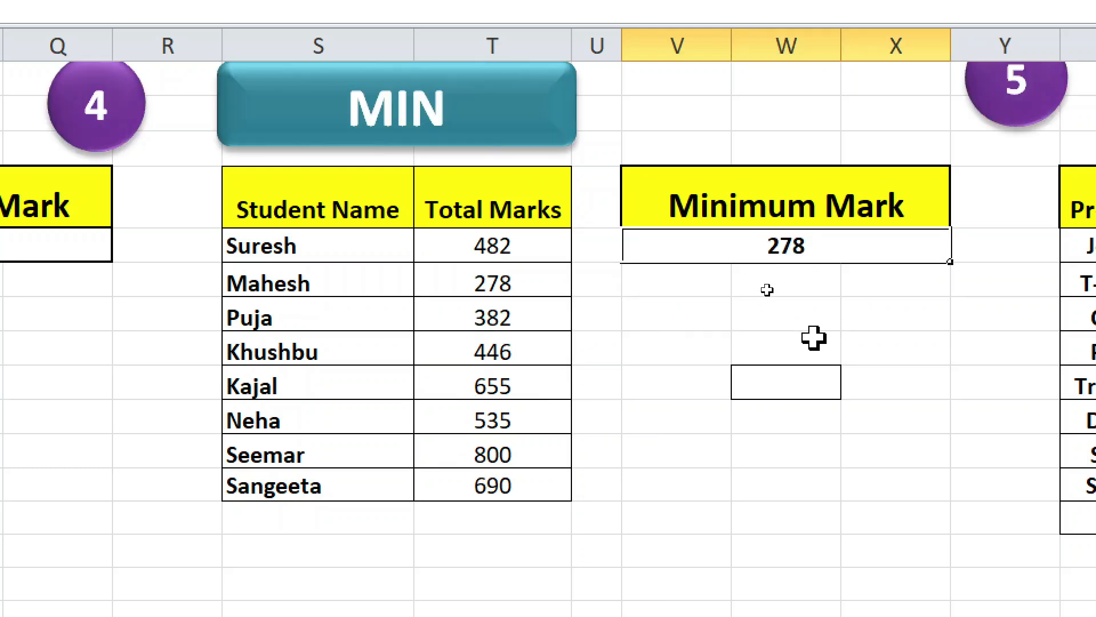
{"action": "left_click", "coordinate": [801, 281]}
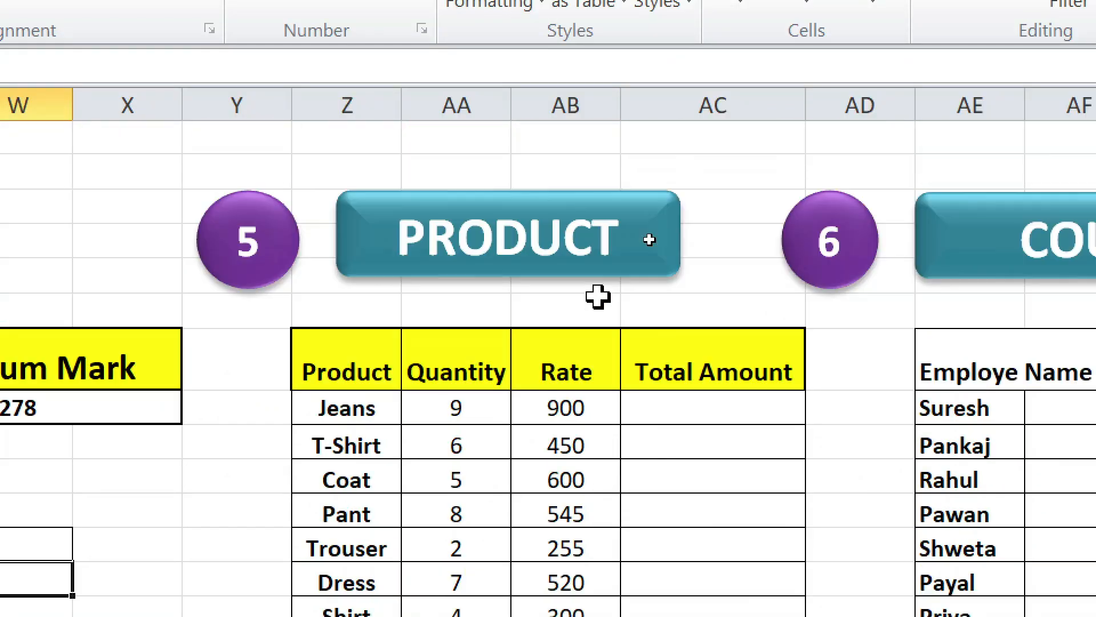
Calculate the jeans' total amount in AC11 of the PRODUCT table with =PRODUCT(AA11:AB11)
{"action": "scroll", "coordinate": [597, 297], "scroll_direction": "down", "scroll_amount": 1}
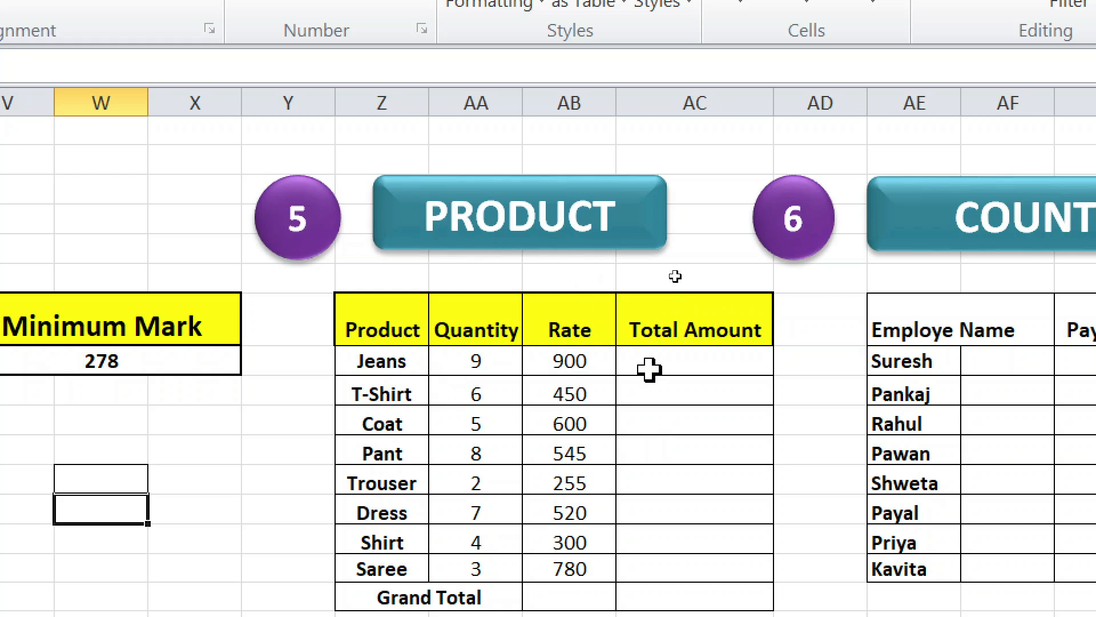
{"action": "left_click", "coordinate": [692, 361]}
{"action": "double_click", "coordinate": [693, 361]}
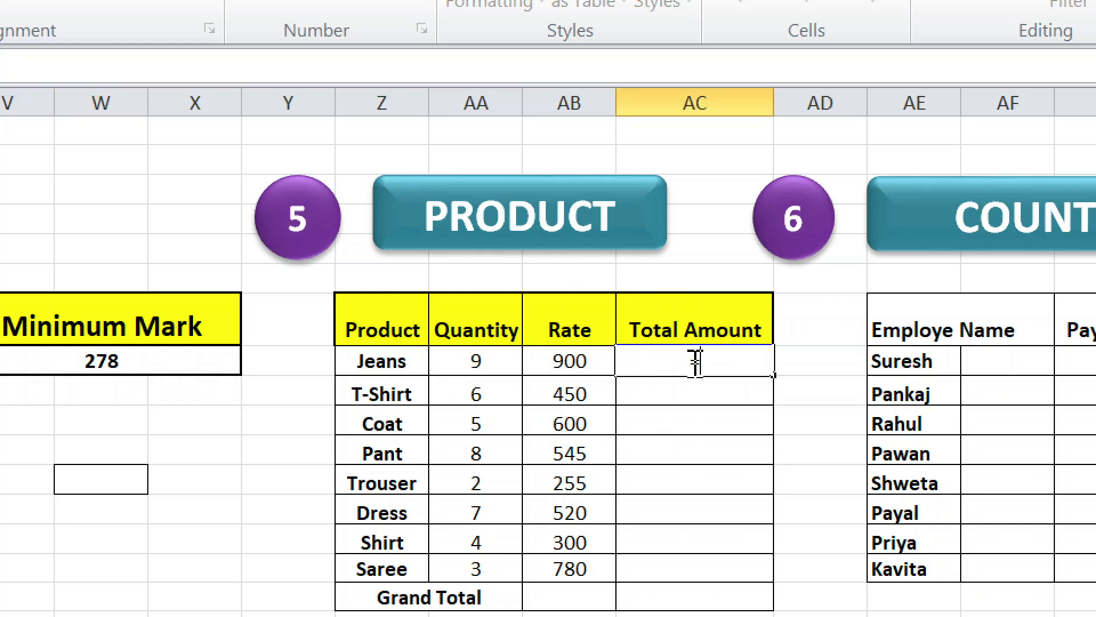
{"action": "type", "text": "=prod"}
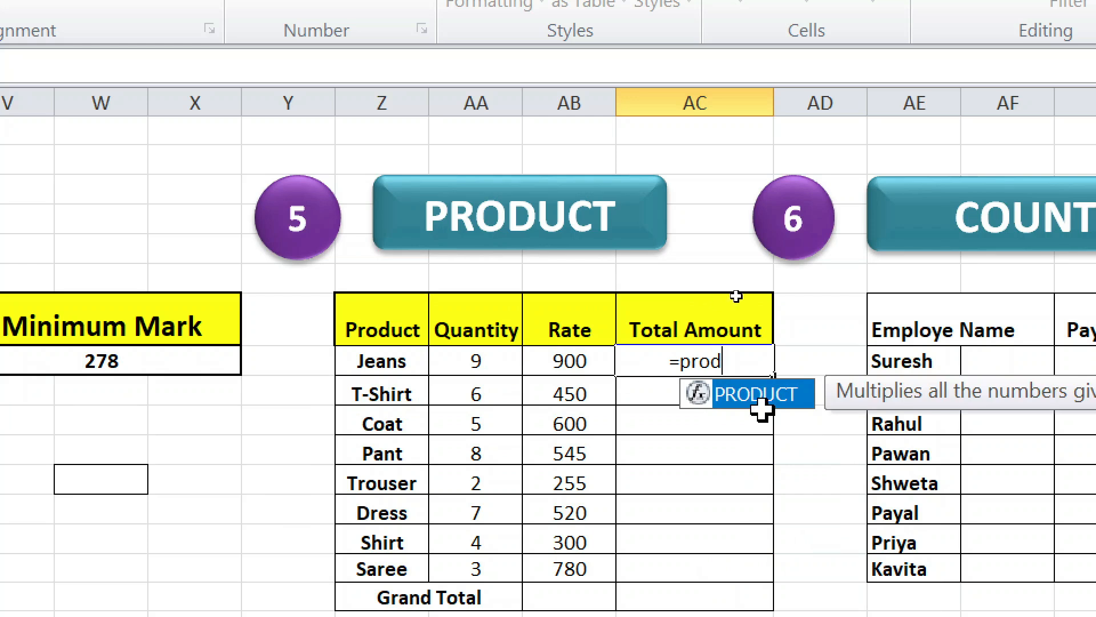
{"action": "double_click", "coordinate": [775, 404]}
{"action": "left_click_drag", "start_coordinate": [467, 358], "coordinate": [526, 365]}
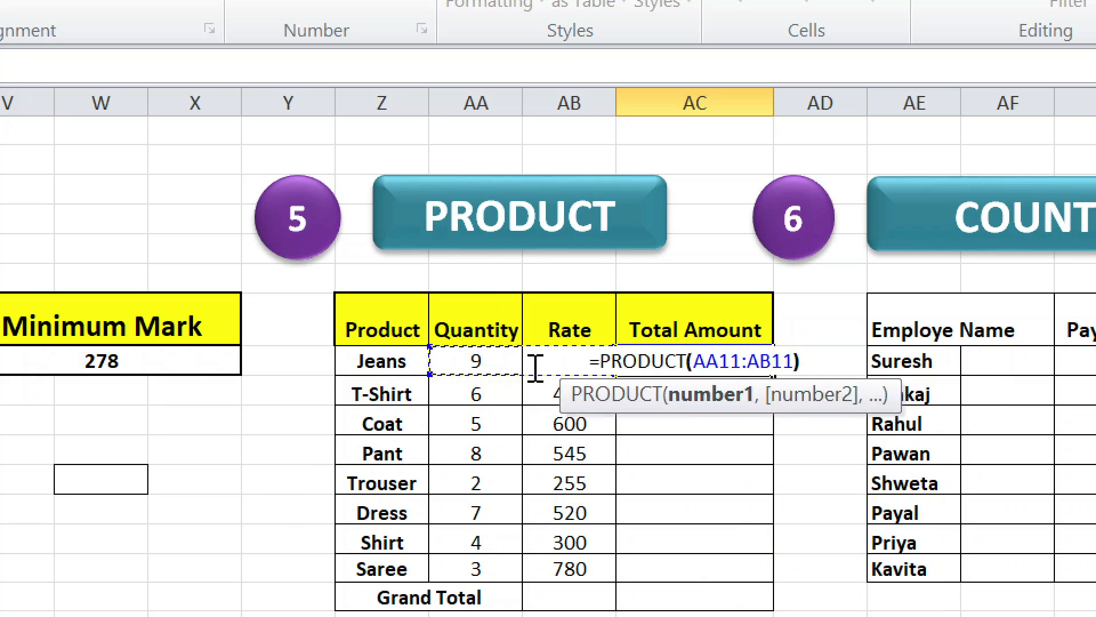
{"action": "type", "text": ")"}
{"action": "key", "text": "Return"}
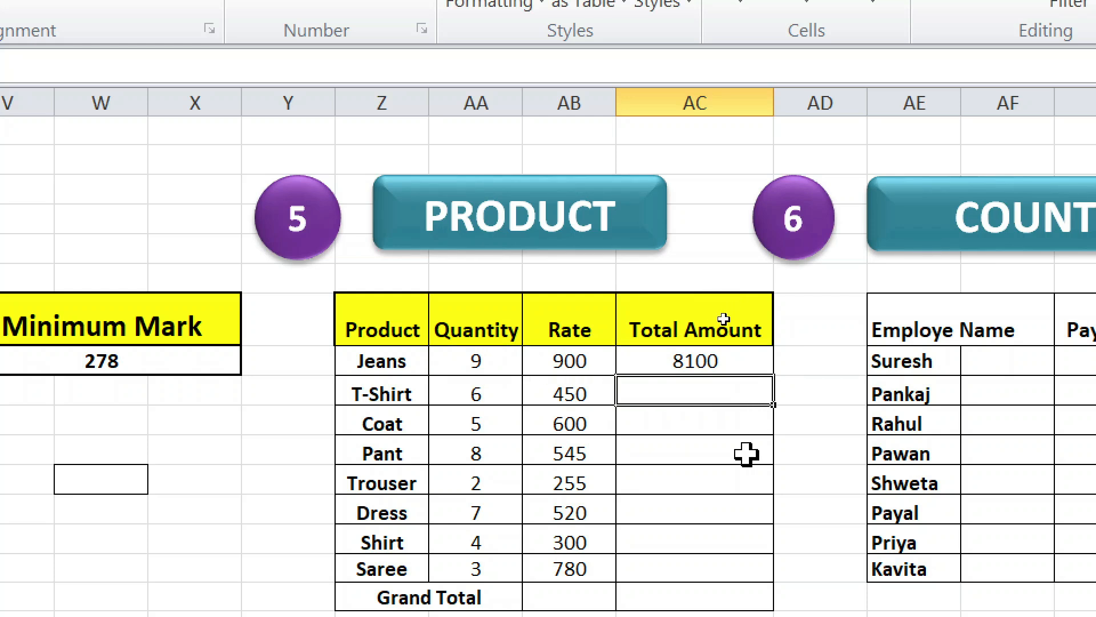
Fill the PRODUCT formula from AC11 down the Total Amount column to the Saree row, AC18
{"action": "key", "text": "Up"}
{"action": "left_click_drag", "start_coordinate": [772, 374], "coordinate": [731, 565]}
{"action": "left_click", "coordinate": [691, 424]}
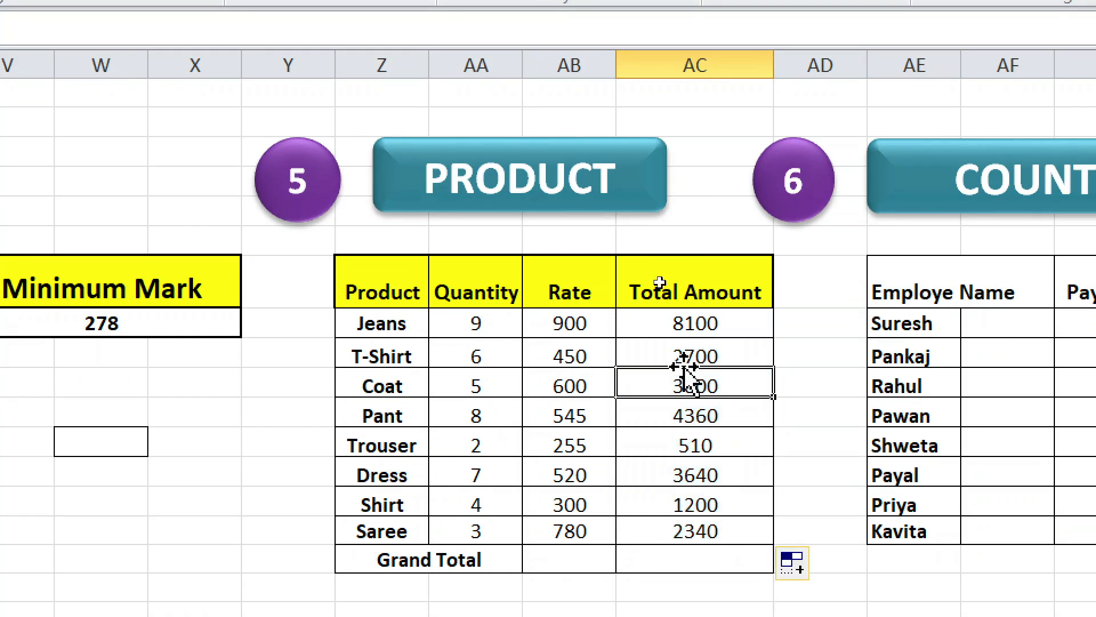
Multiply the eight quantities AA11 to AA18 cell by cell with the * operator in AA21, below the PRODUCT table
{"action": "left_click", "coordinate": [464, 320]}
{"action": "left_click", "coordinate": [480, 360]}
{"action": "left_click", "coordinate": [483, 384]}
{"action": "left_click", "coordinate": [482, 413]}
{"action": "left_click", "coordinate": [489, 505]}
{"action": "left_click", "coordinate": [490, 530]}
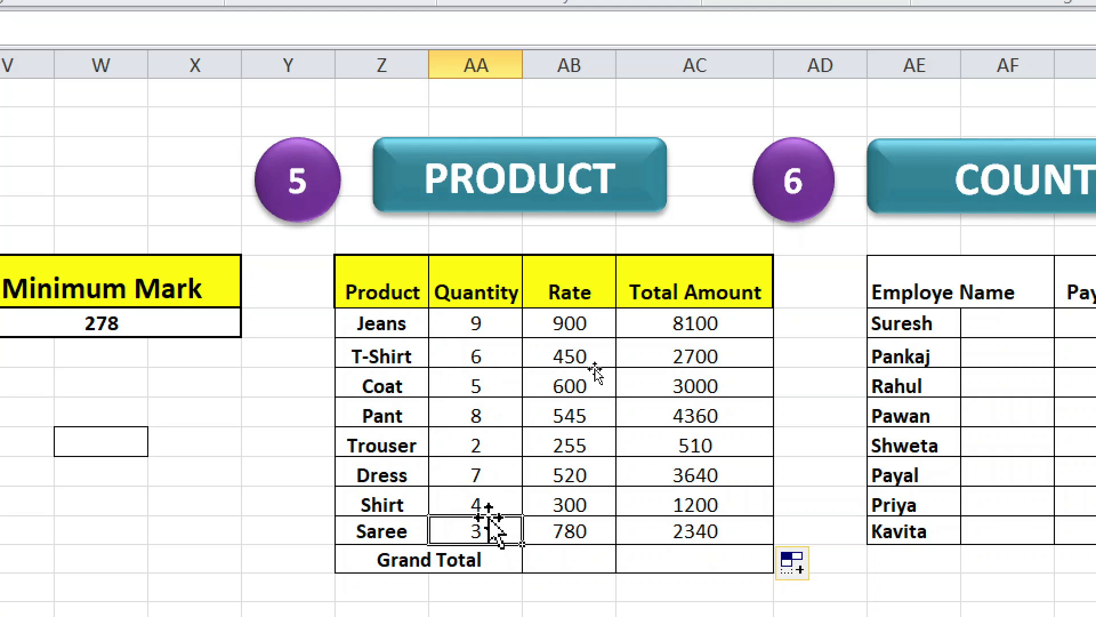
{"action": "left_click", "coordinate": [478, 615]}
{"action": "type", "text": "="}
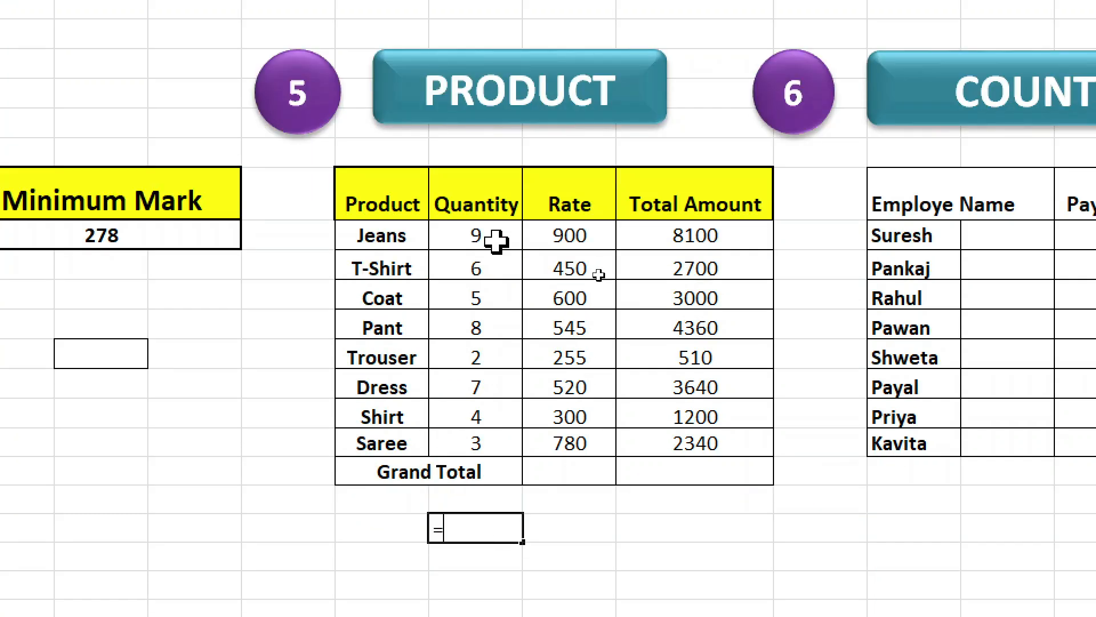
{"action": "left_click", "coordinate": [495, 241]}
{"action": "type", "text": "*"}
{"action": "left_click", "coordinate": [501, 268]}
{"action": "type", "text": "*"}
{"action": "left_click", "coordinate": [497, 301]}
{"action": "type", "text": "*"}
{"action": "left_click", "coordinate": [474, 324]}
{"action": "type", "text": "*"}
{"action": "left_click", "coordinate": [479, 355]}
{"action": "type", "text": "*"}
{"action": "left_click", "coordinate": [483, 385]}
{"action": "type", "text": "*"}
{"action": "left_click", "coordinate": [485, 423]}
{"action": "type", "text": "*"}
{"action": "left_click", "coordinate": [484, 444]}
{"action": "key", "text": "Return"}
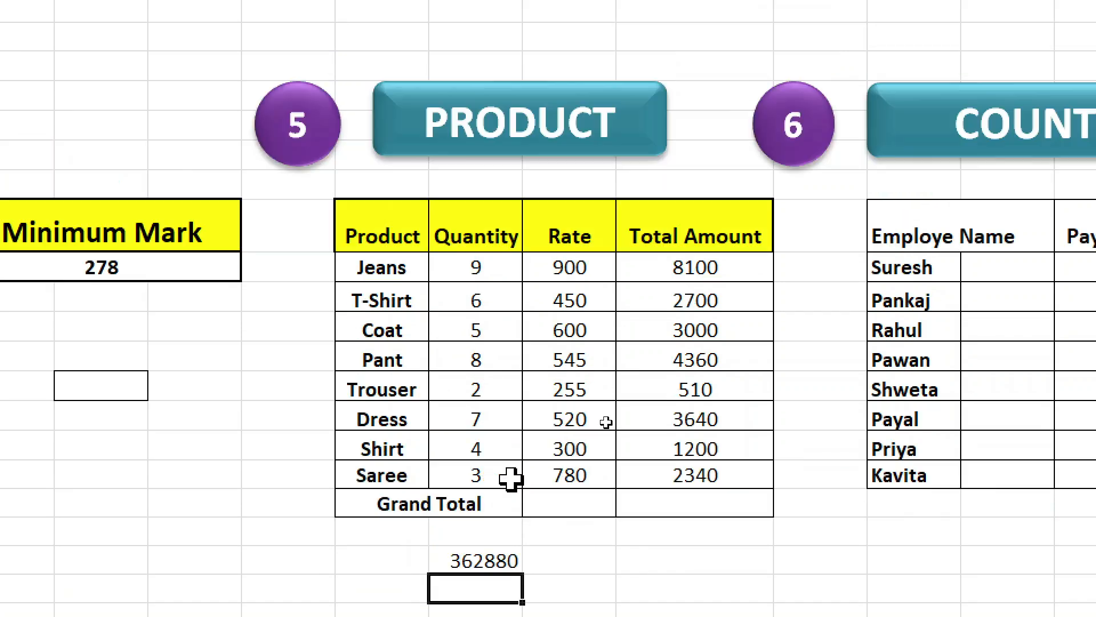
Replace the formula in AA21 with =PRODUCT(AA11:AA18) to multiply the whole Quantity column
{"action": "left_click", "coordinate": [491, 472]}
{"action": "type", "text": "="}
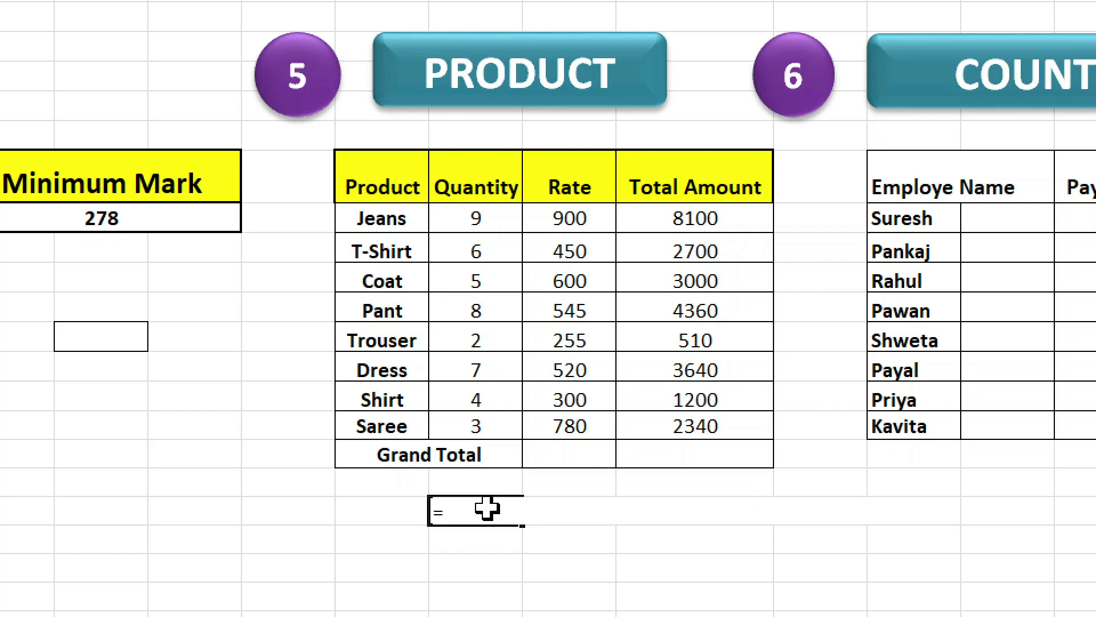
{"action": "type", "text": "pro"}
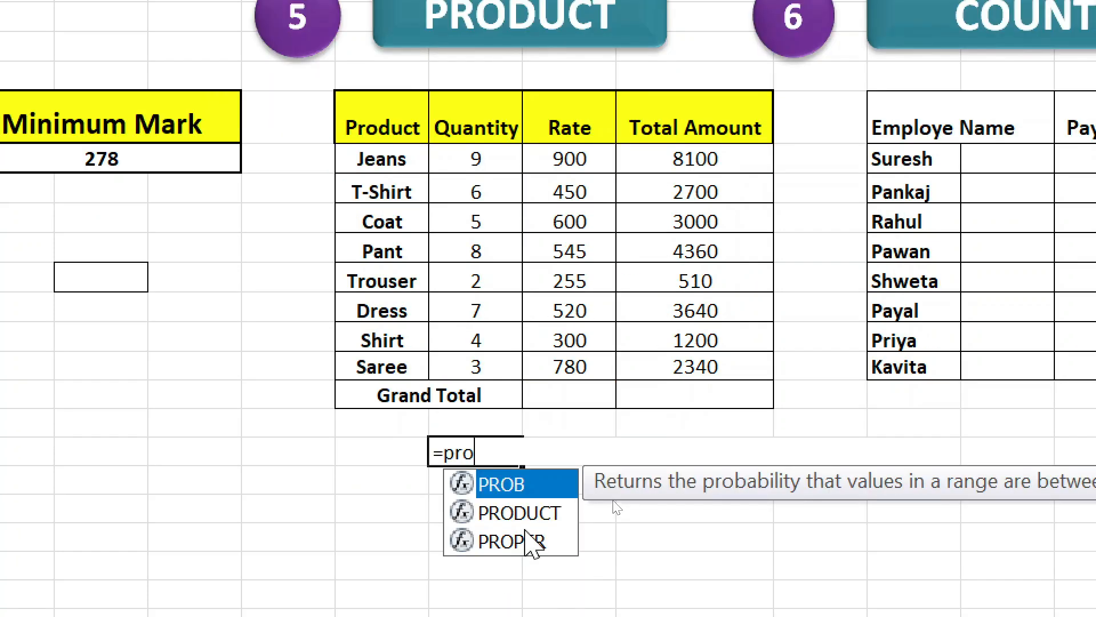
{"action": "key", "text": "Down"}
{"action": "key", "text": "Tab"}
{"action": "left_click", "coordinate": [484, 209]}
{"action": "left_click_drag", "start_coordinate": [485, 150], "coordinate": [461, 352]}
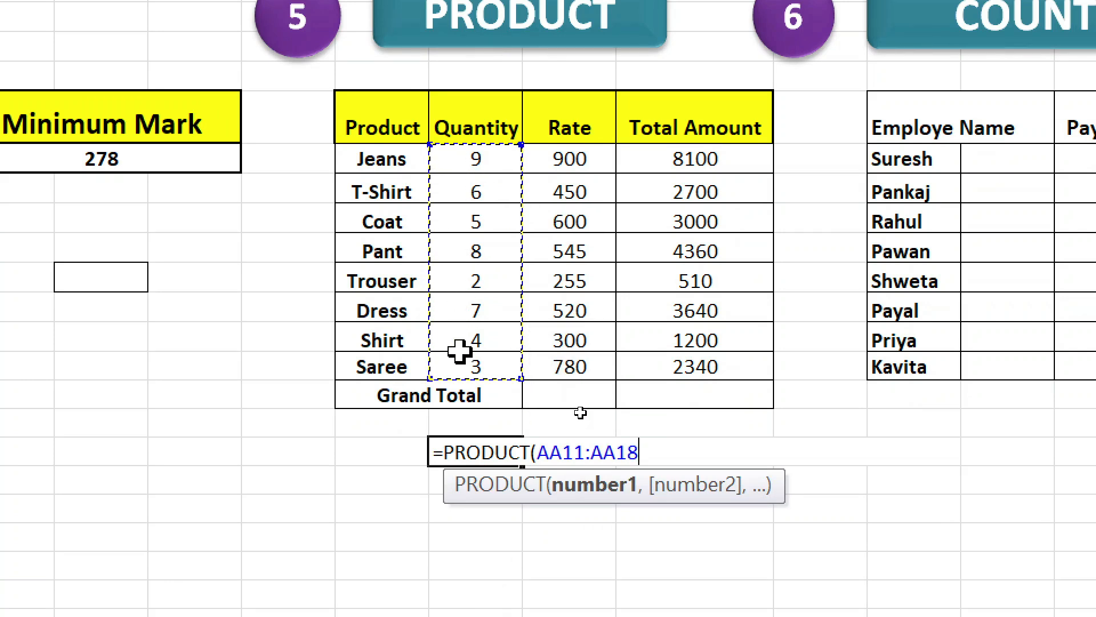
{"action": "type", "text": ")"}
{"action": "key", "text": "Return"}
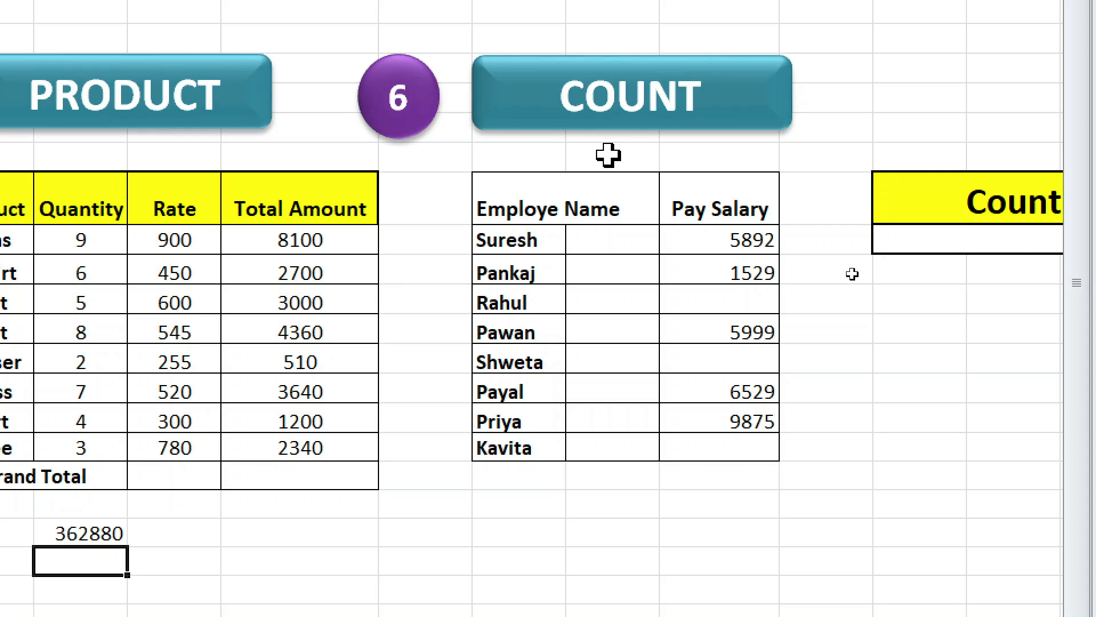
Examine the filled and empty Pay Salary cells AG11 to AG18 of the COUNT table one by one
{"action": "left_click", "coordinate": [726, 241]}
{"action": "left_click", "coordinate": [696, 275]}
{"action": "left_click", "coordinate": [699, 303]}
{"action": "left_click", "coordinate": [699, 338]}
{"action": "left_click", "coordinate": [699, 365]}
{"action": "left_click", "coordinate": [697, 395]}
{"action": "left_click", "coordinate": [696, 423]}
{"action": "left_click", "coordinate": [695, 449]}
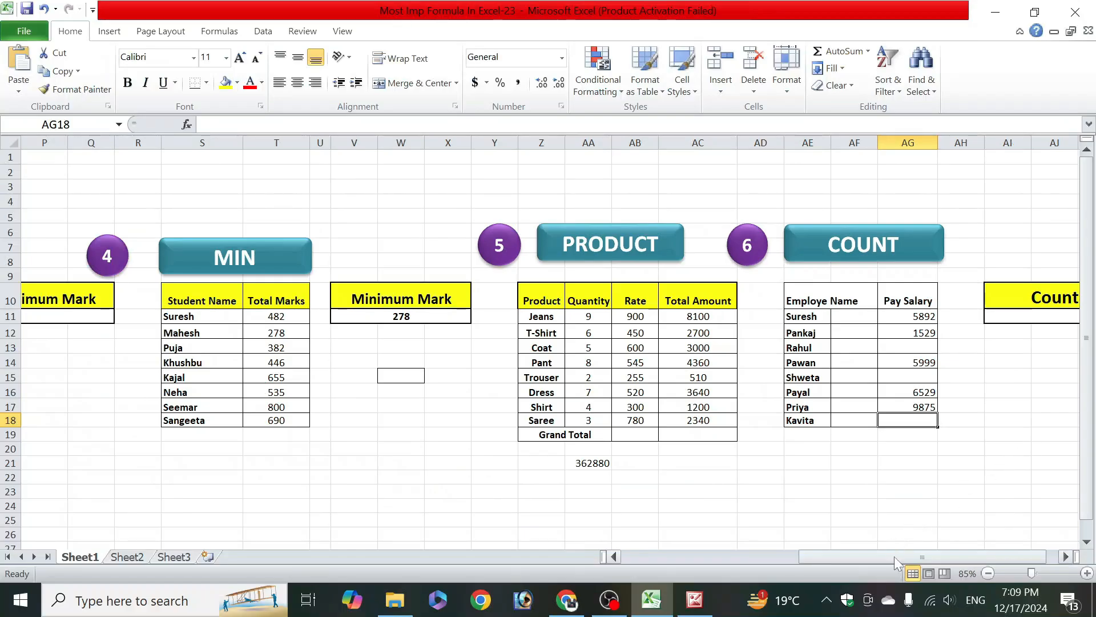
Count the numeric Pay Salary entries in the Count cell AI11 with the COUNT function and check the filled salary cells
{"action": "left_click_drag", "start_coordinate": [894, 556], "coordinate": [922, 553]}
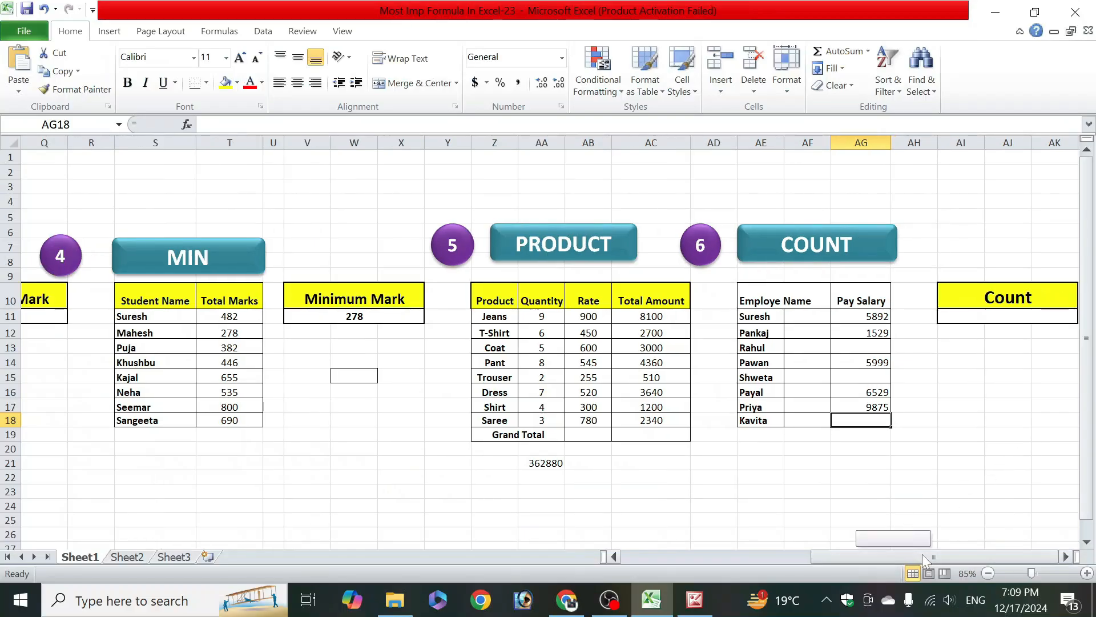
{"action": "left_click", "coordinate": [988, 320]}
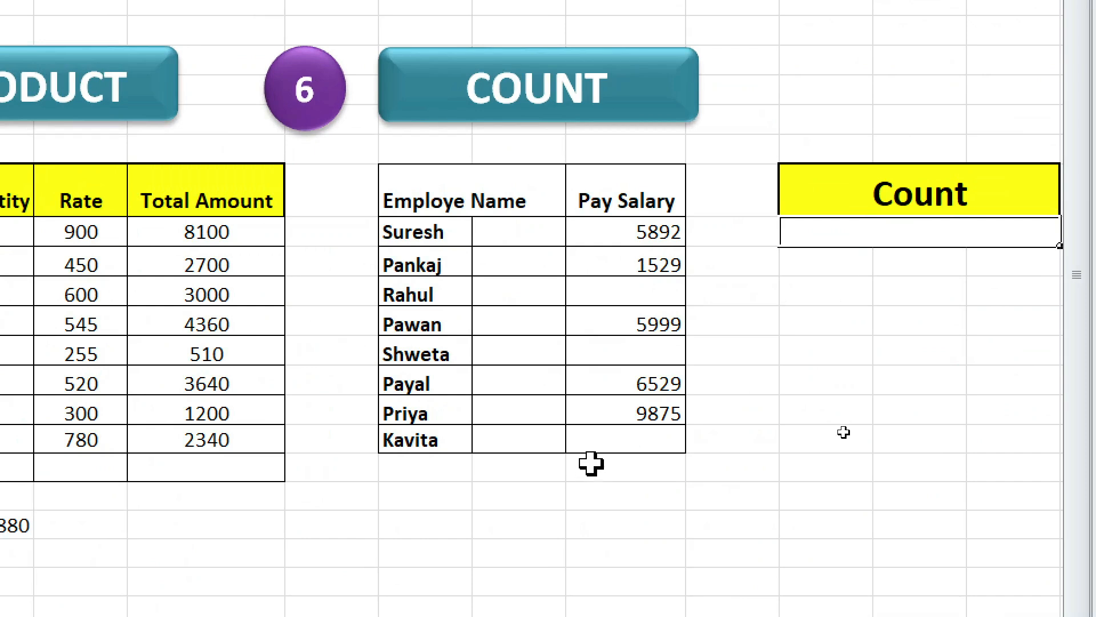
{"action": "double_click", "coordinate": [915, 243]}
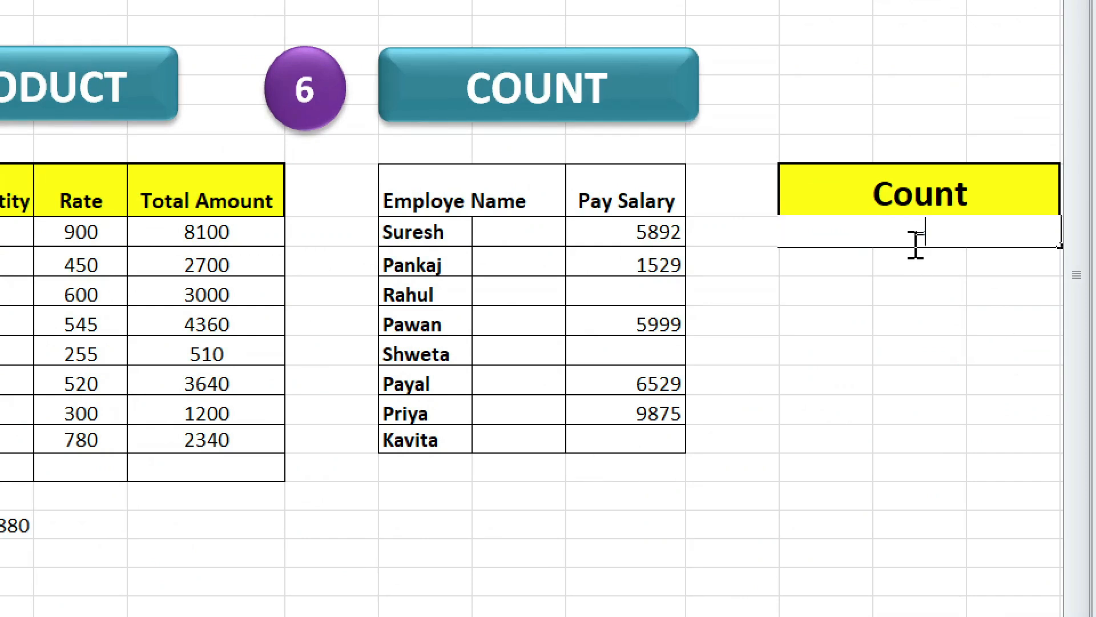
{"action": "type", "text": "=count"}
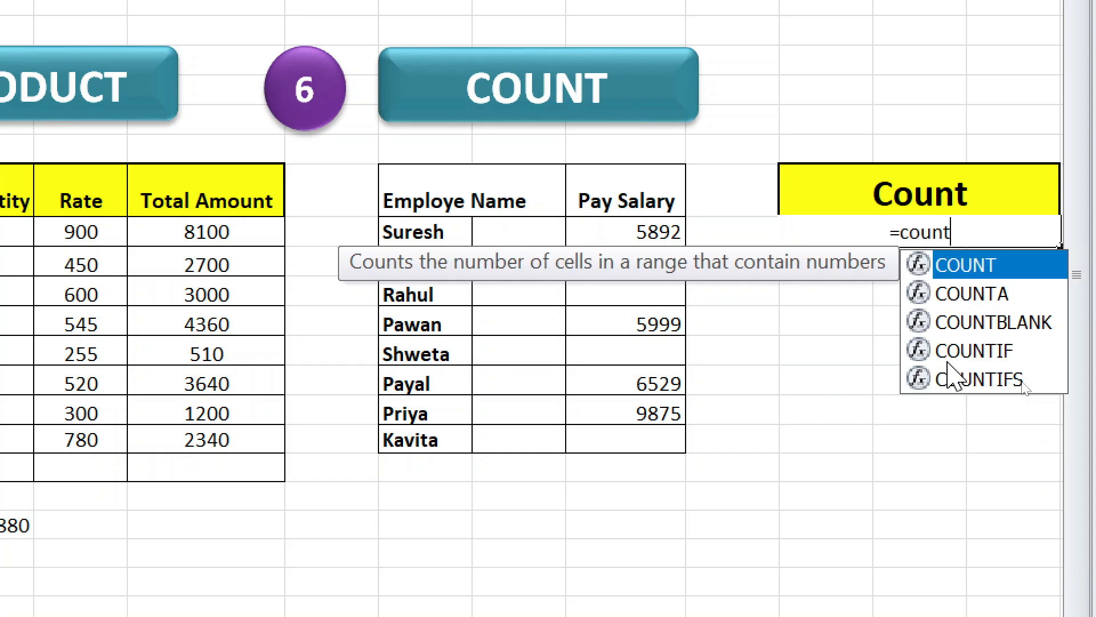
{"action": "key", "text": "Tab"}
{"action": "left_click_drag", "start_coordinate": [624, 232], "coordinate": [606, 421]}
{"action": "type", "text": ")"}
{"action": "key", "text": "Return"}
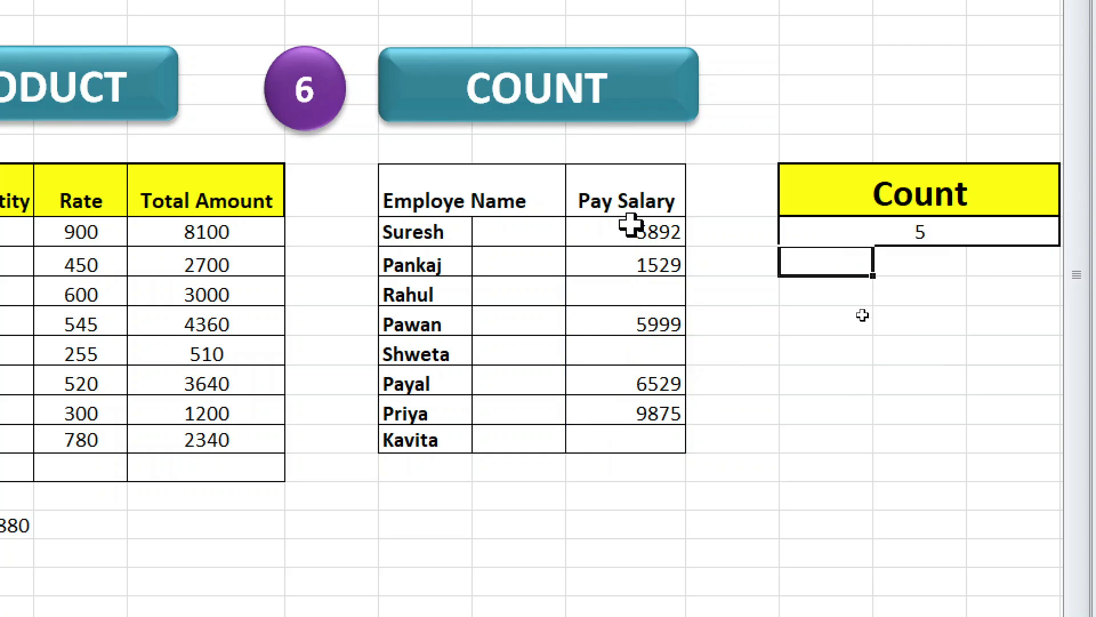
{"action": "left_click", "coordinate": [632, 231]}
{"action": "left_click", "coordinate": [644, 266]}
{"action": "left_click", "coordinate": [654, 326]}
{"action": "left_click", "coordinate": [655, 386]}
{"action": "left_click", "coordinate": [647, 406]}
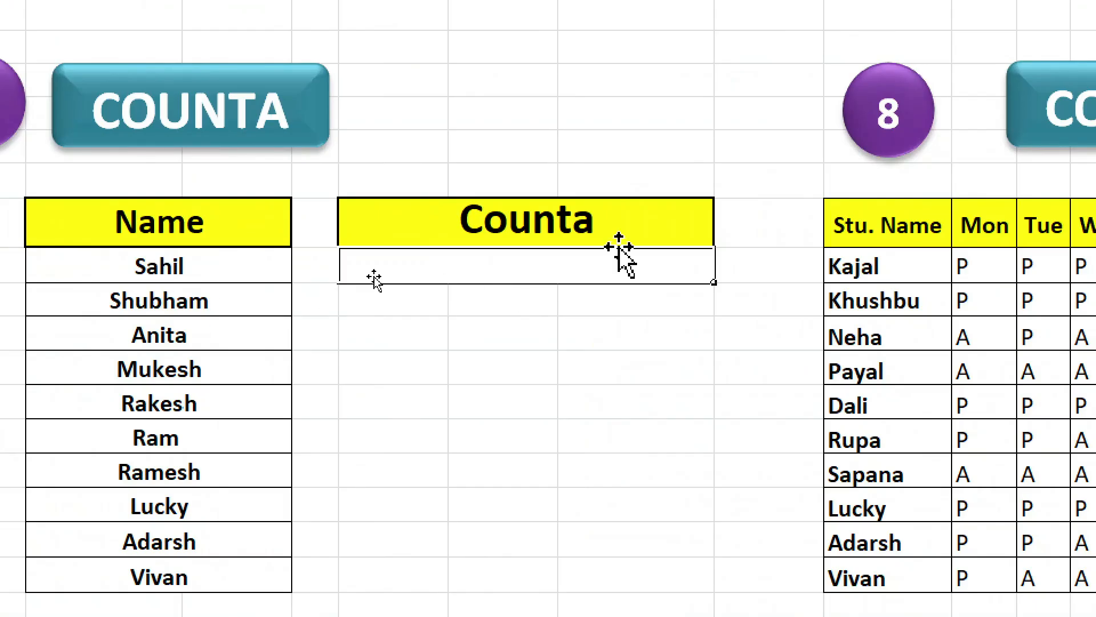
Count the non-empty cells of the Name list in the Counta result cell with =COUNTA(B8:C17)
{"action": "type", "text": "=coun"}
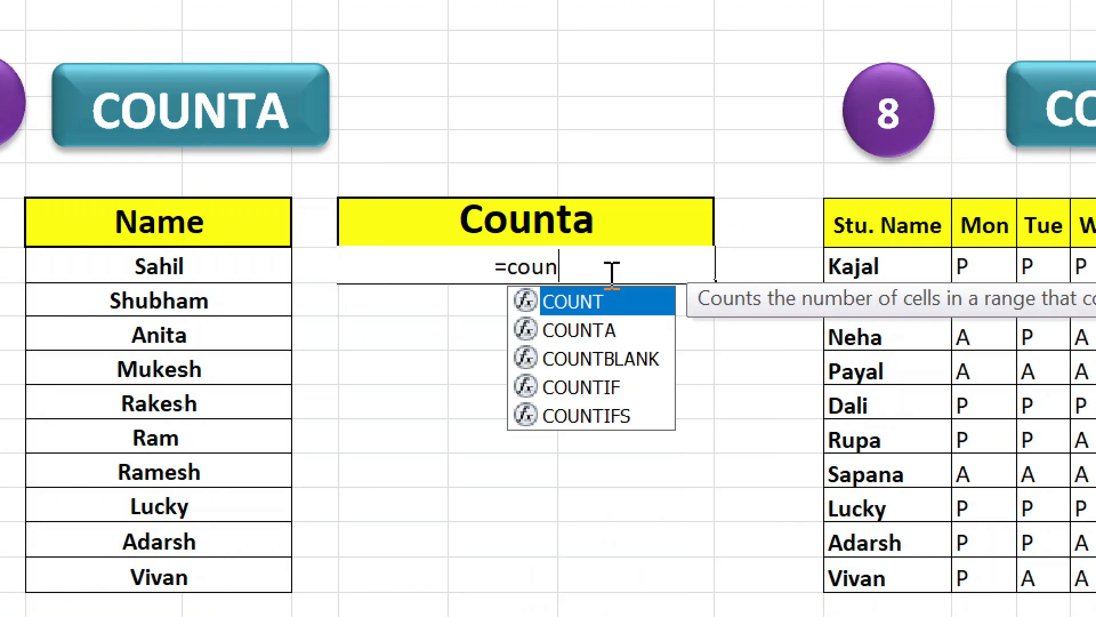
{"action": "key", "text": "Down"}
{"action": "key", "text": "Tab"}
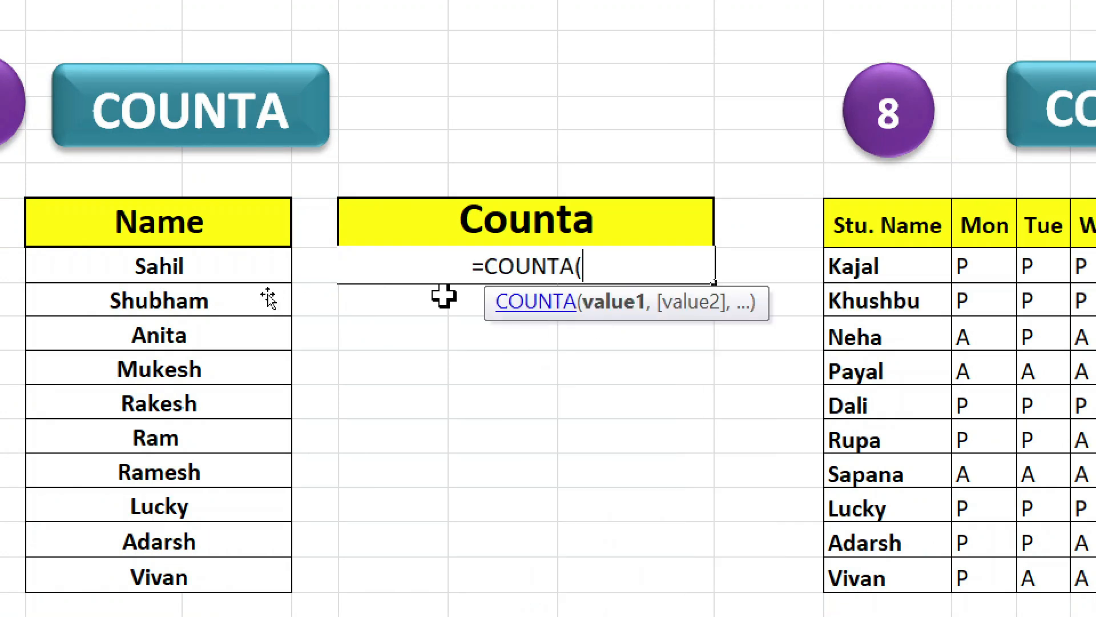
{"action": "left_click", "coordinate": [178, 257]}
{"action": "left_click_drag", "start_coordinate": [157, 457], "coordinate": [164, 531]}
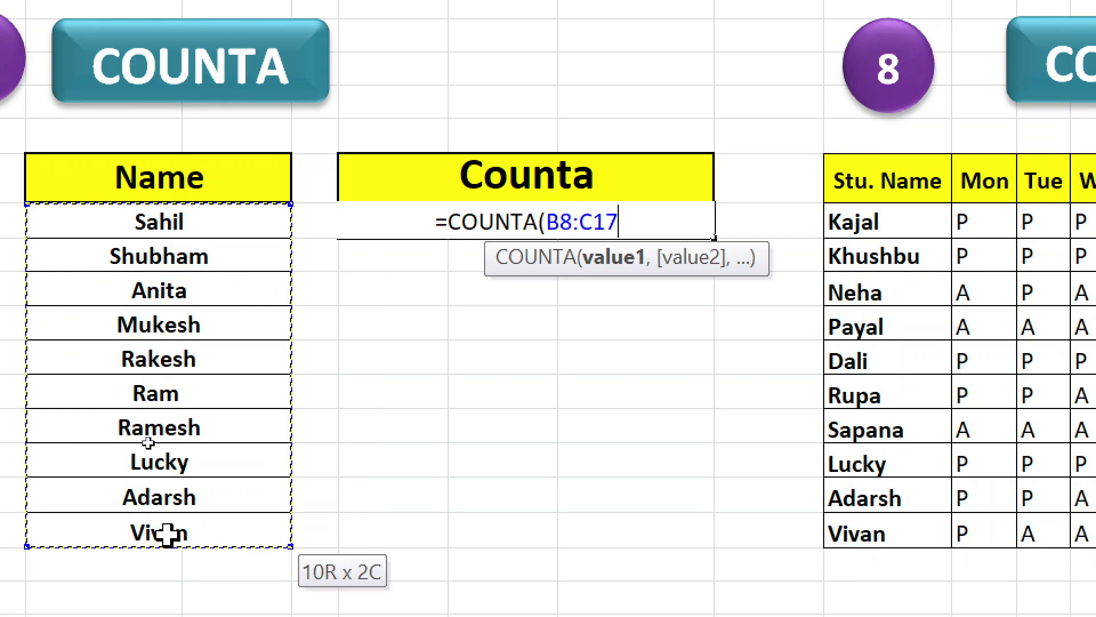
{"action": "type", "text": ")"}
{"action": "key", "text": "Return"}
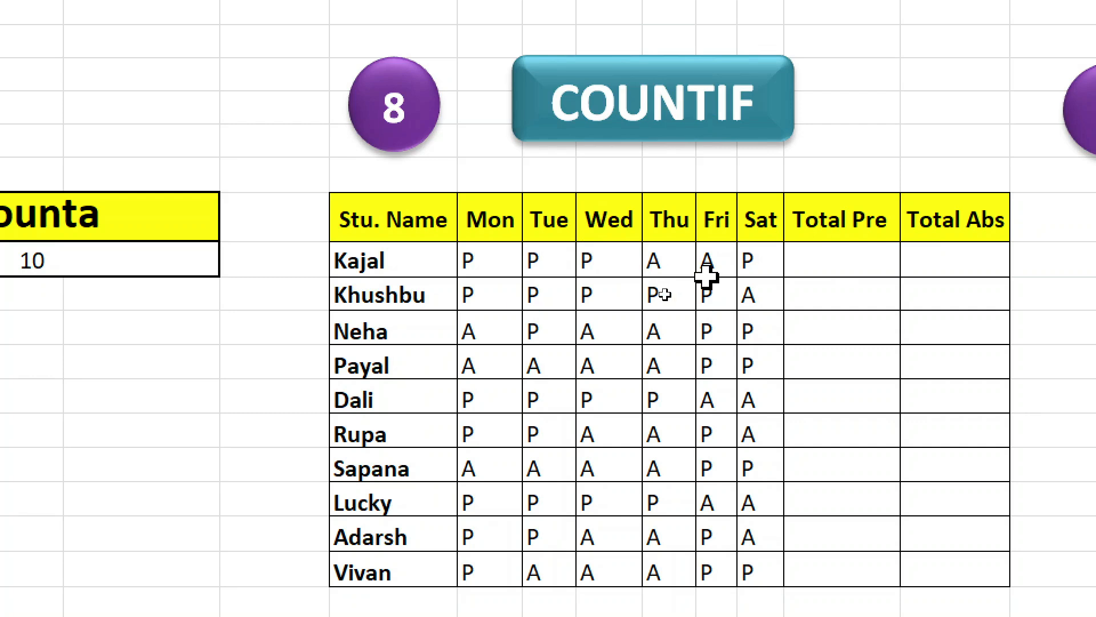
Count each student's "P" entries in the Total Pre column with =COUNTIF(J8:O8,"P") in P8, filled down to P17
{"action": "left_click", "coordinate": [840, 266]}
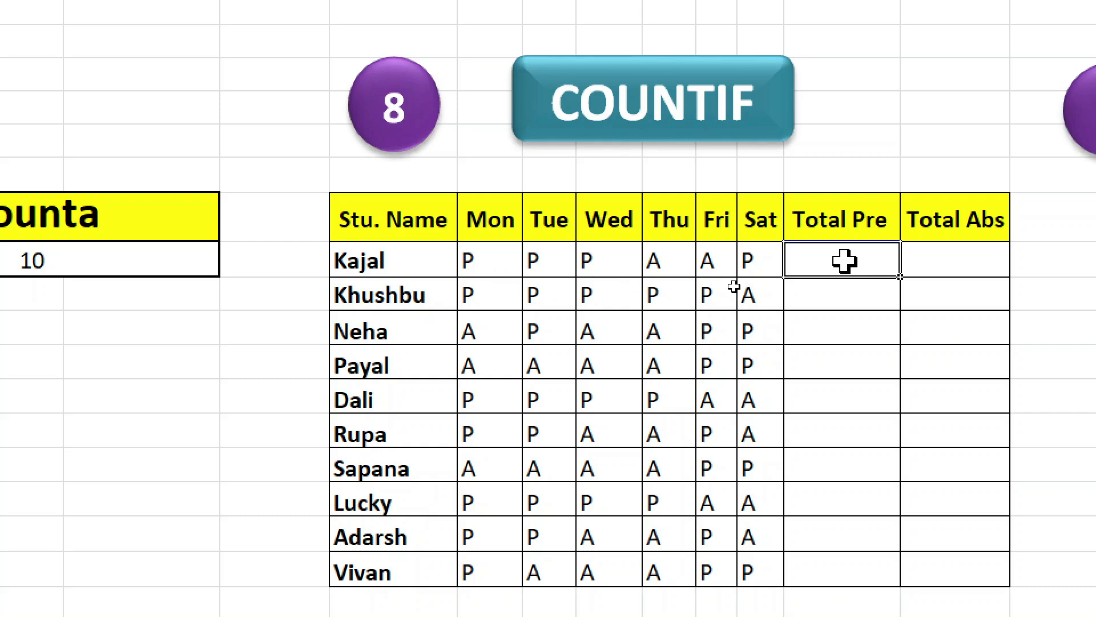
{"action": "type", "text": "=co"}
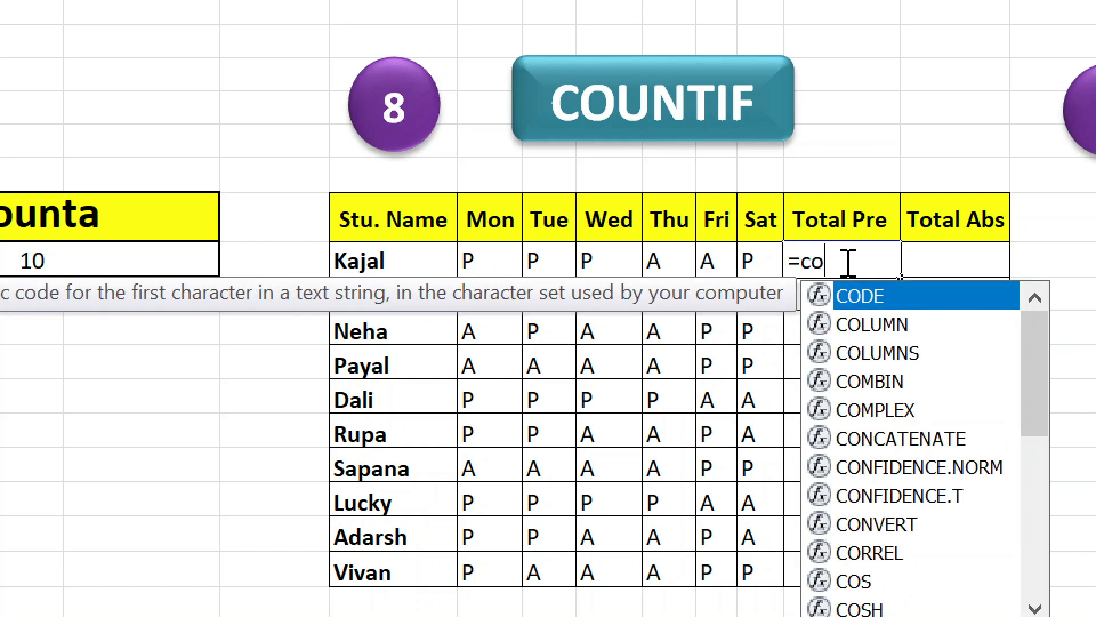
{"action": "type", "text": "untif"}
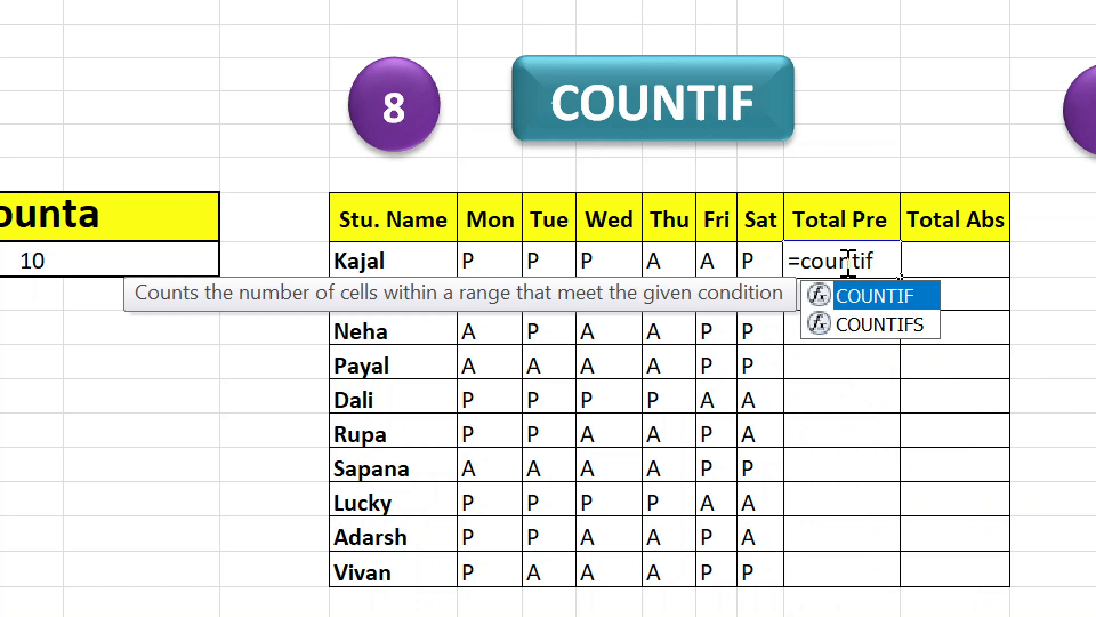
{"action": "type", "text": "("}
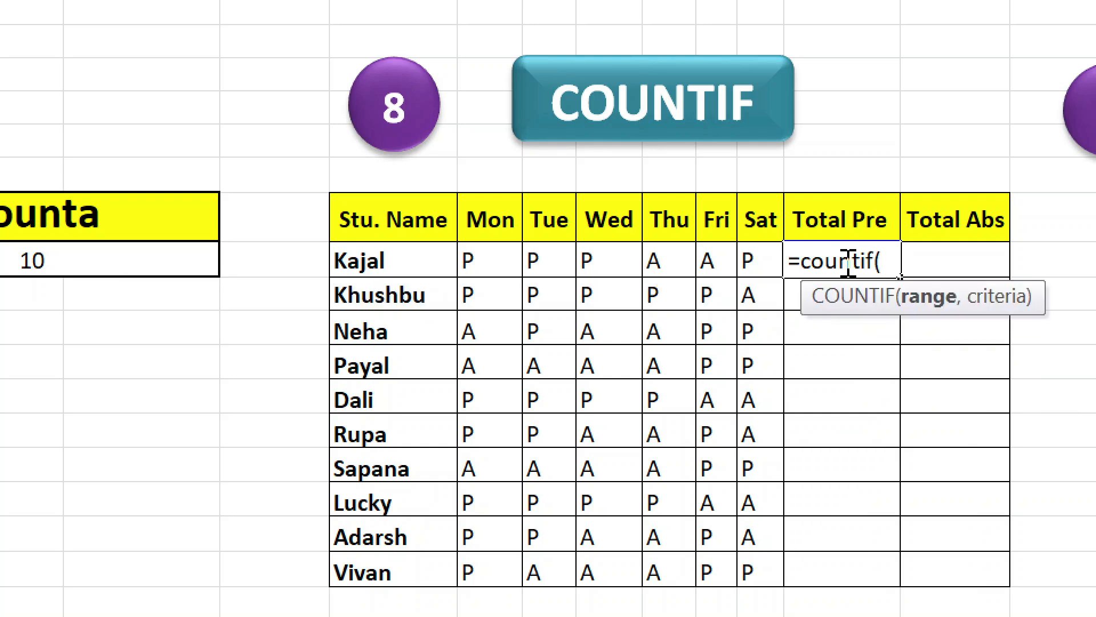
{"action": "left_click_drag", "start_coordinate": [480, 260], "coordinate": [766, 262]}
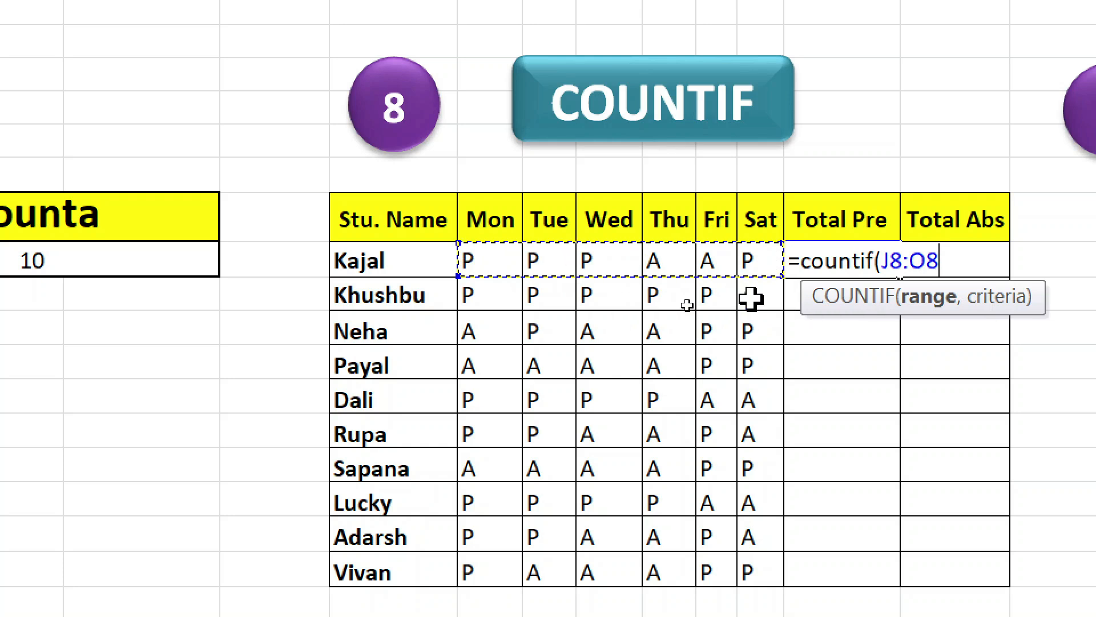
{"action": "type", "text": ","}
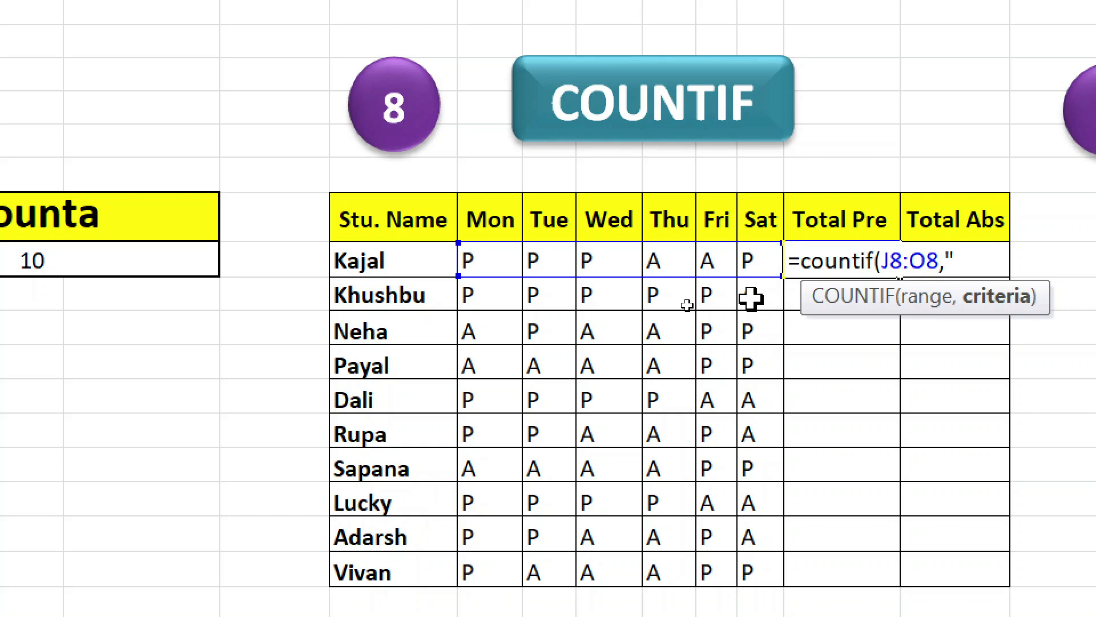
{"action": "type", "text": "\"P\")"}
{"action": "key", "text": "Return"}
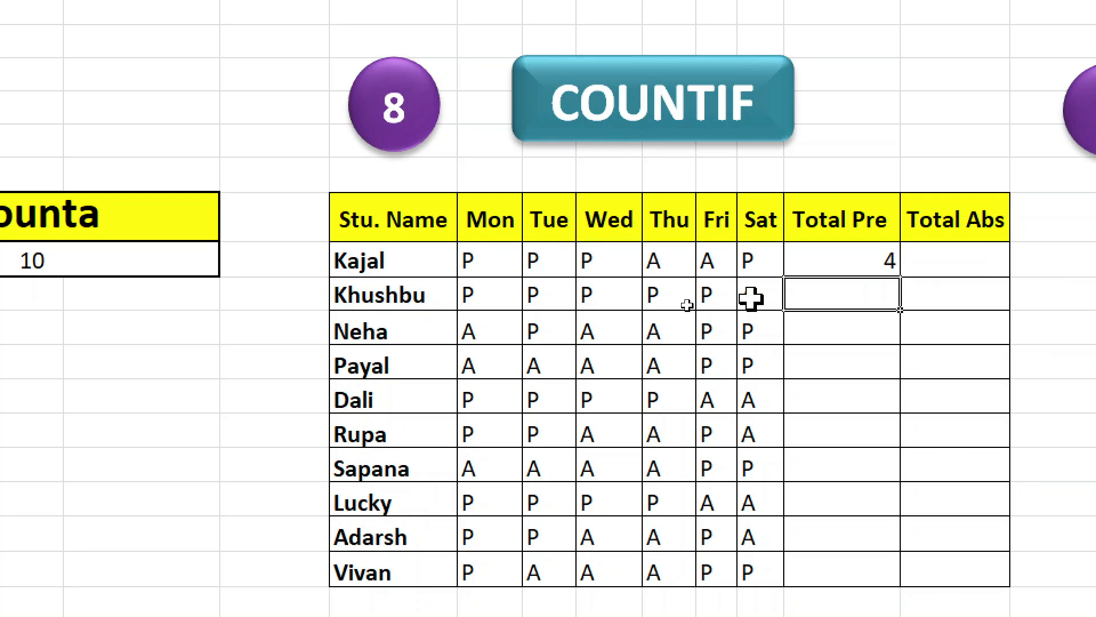
{"action": "left_click", "coordinate": [890, 266]}
{"action": "left_click_drag", "start_coordinate": [902, 279], "coordinate": [874, 571]}
Count each student's "A" entries in the Total Abs column with =COUNTIF(J8:O8,"A") in Q8, filled down to Q17
{"action": "left_click", "coordinate": [920, 266]}
{"action": "type", "text": "=c"}
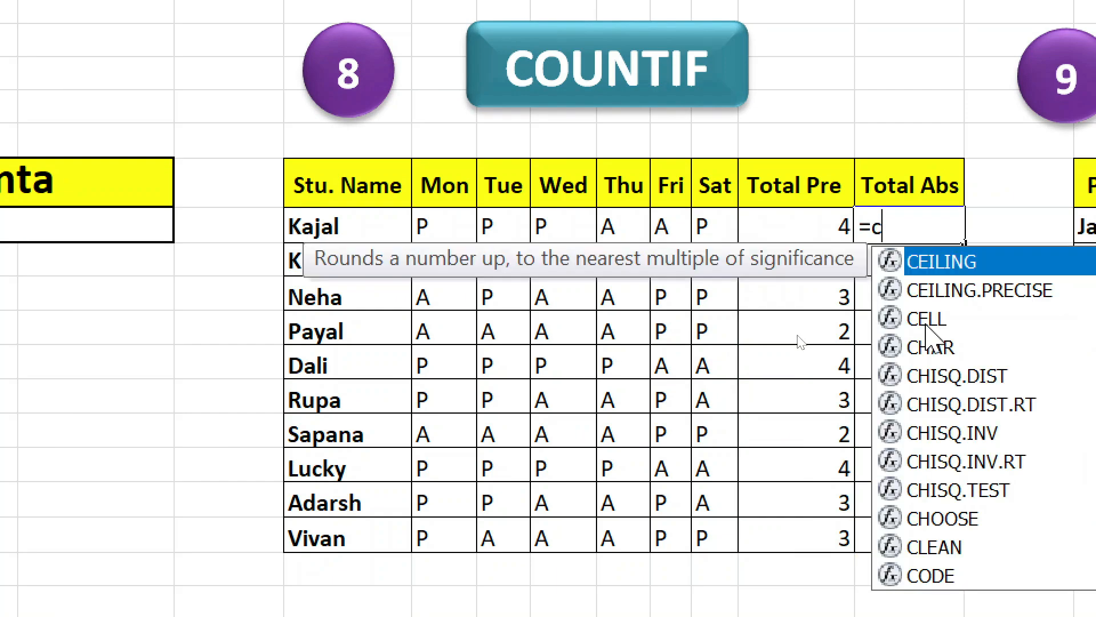
{"action": "type", "text": "ountif"}
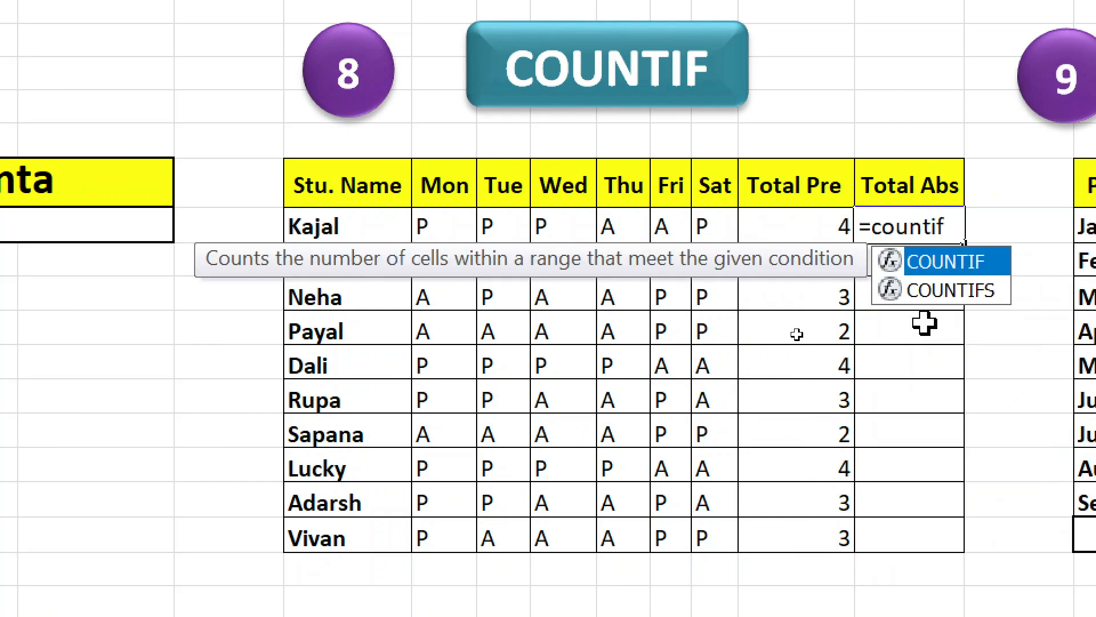
{"action": "type", "text": "("}
{"action": "left_click_drag", "start_coordinate": [426, 227], "coordinate": [700, 231]}
{"action": "type", "text": ","}
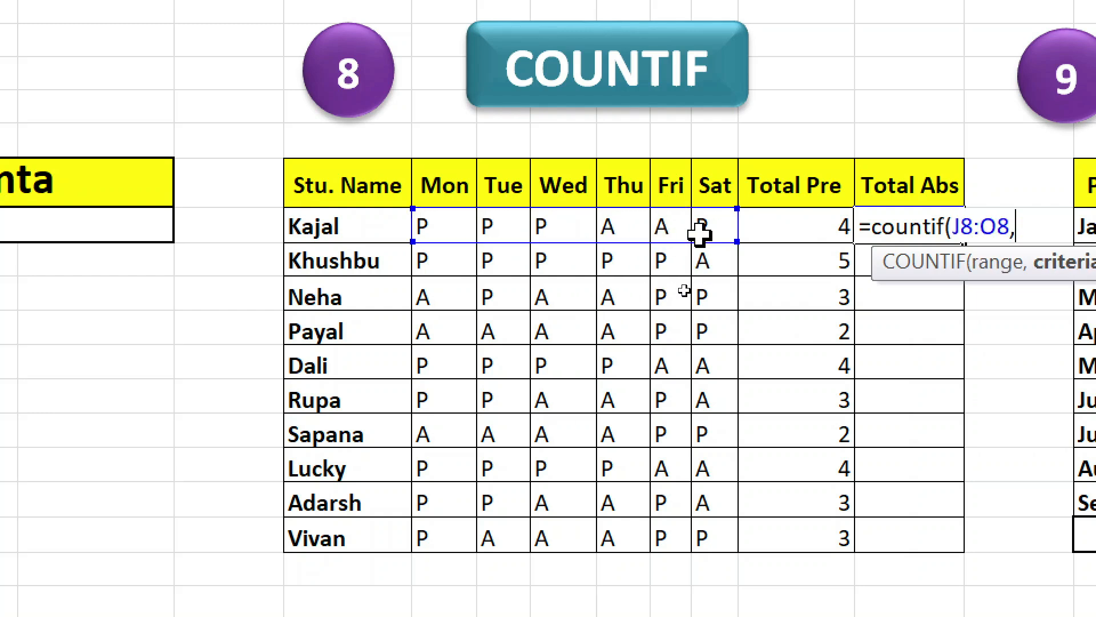
{"action": "type", "text": "\"A\")"}
{"action": "key", "text": "Return"}
{"action": "left_click", "coordinate": [942, 228]}
{"action": "left_click_drag", "start_coordinate": [954, 242], "coordinate": [910, 548]}
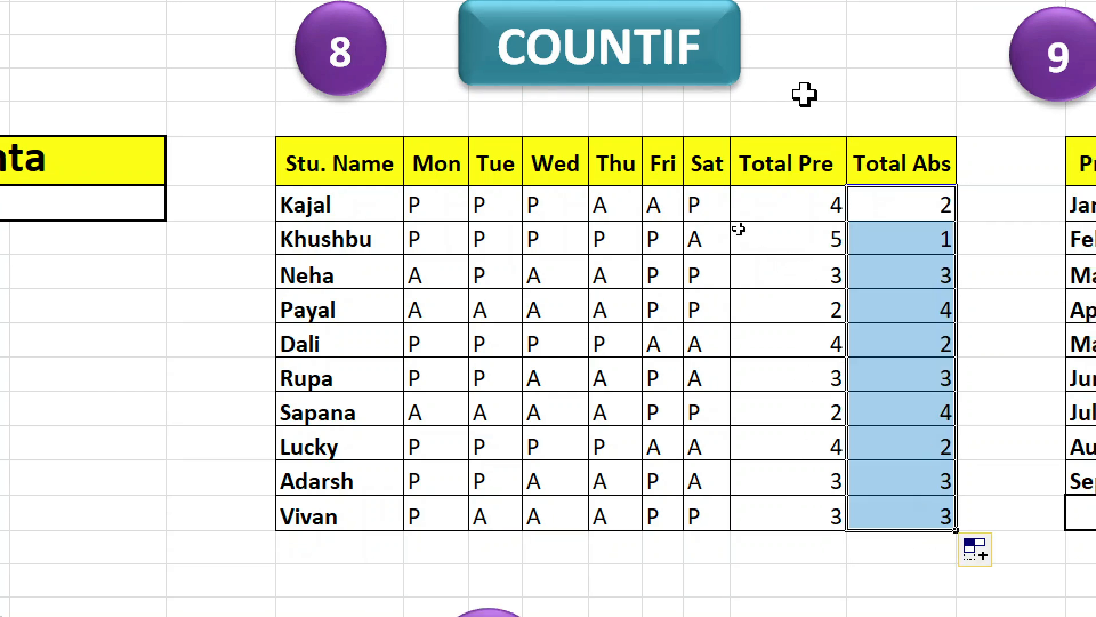
{"action": "left_click", "coordinate": [798, 247]}
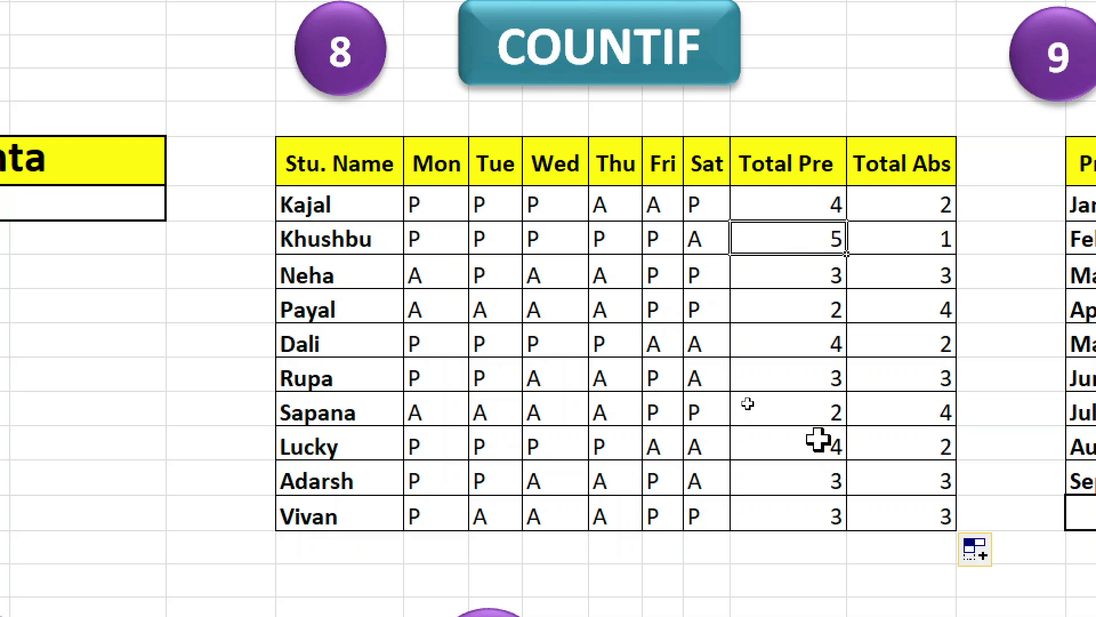
{"action": "left_click", "coordinate": [903, 196]}
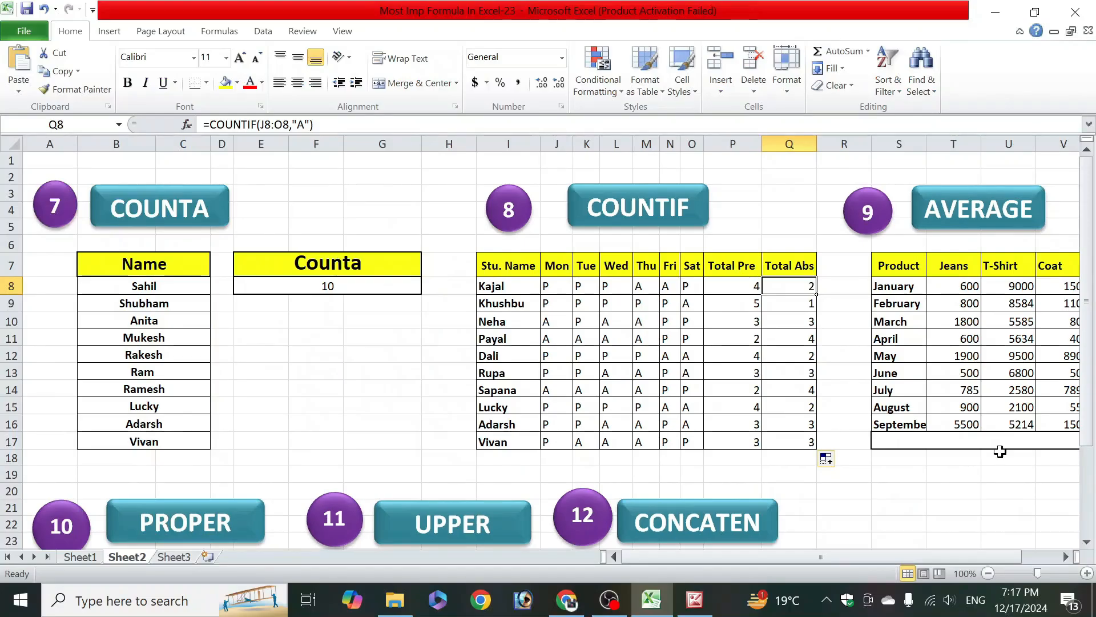
Unmerge the empty result row S17:V17 beneath the AVERAGE table into separate cells
{"action": "left_click_drag", "start_coordinate": [951, 556], "coordinate": [971, 556]}
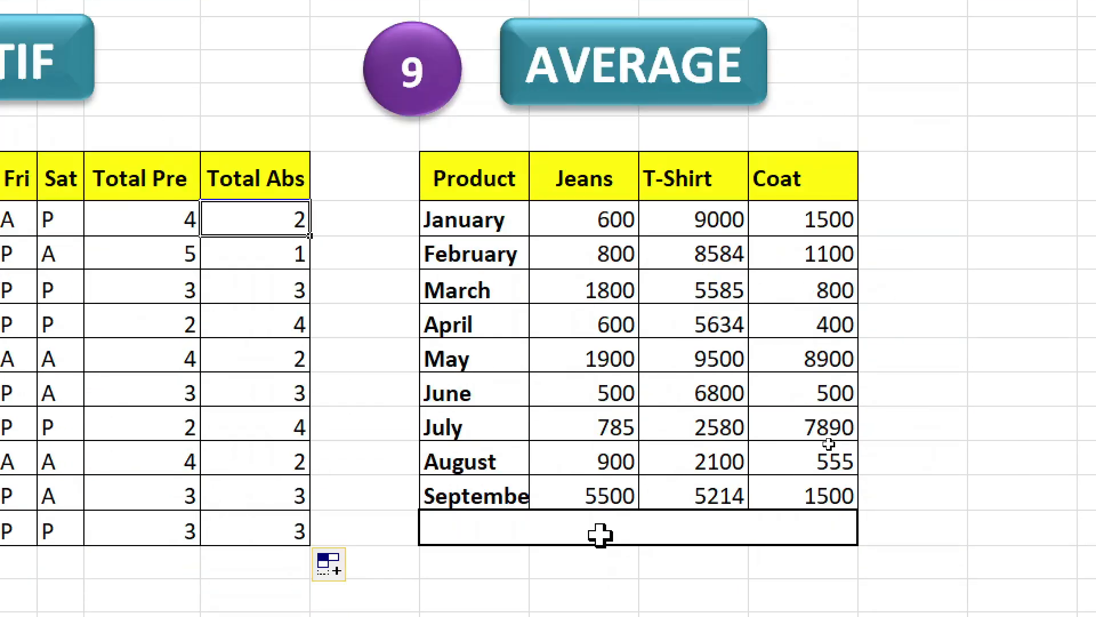
{"action": "left_click", "coordinate": [600, 590]}
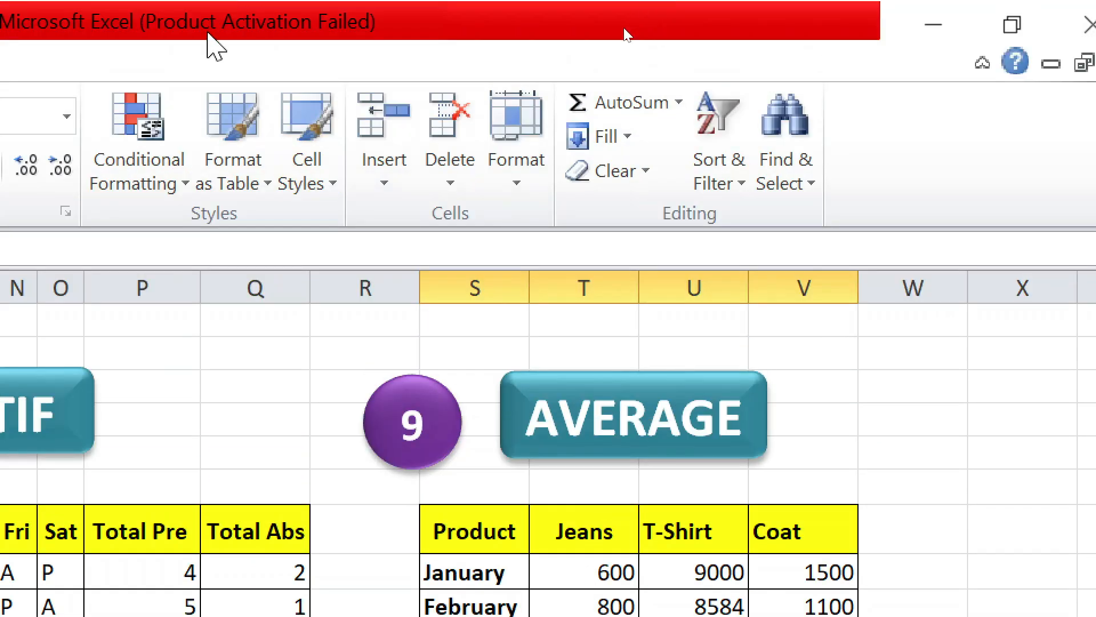
{"action": "left_click", "coordinate": [17, 165]}
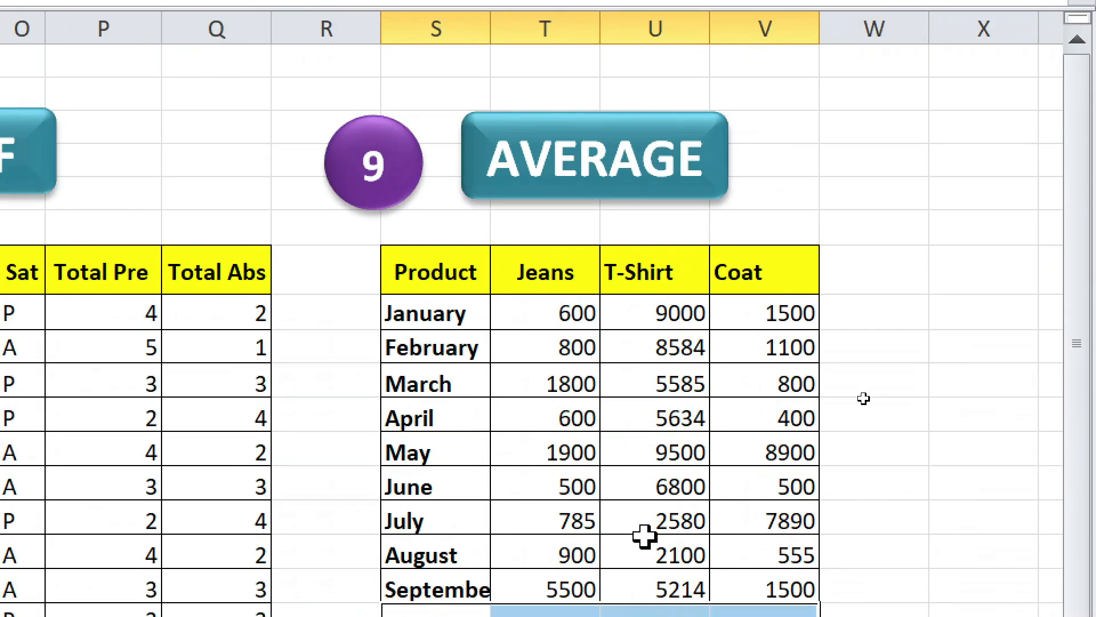
{"action": "left_click", "coordinate": [550, 526]}
{"action": "left_click", "coordinate": [644, 523]}
{"action": "left_click", "coordinate": [782, 524]}
{"action": "left_click", "coordinate": [655, 591]}
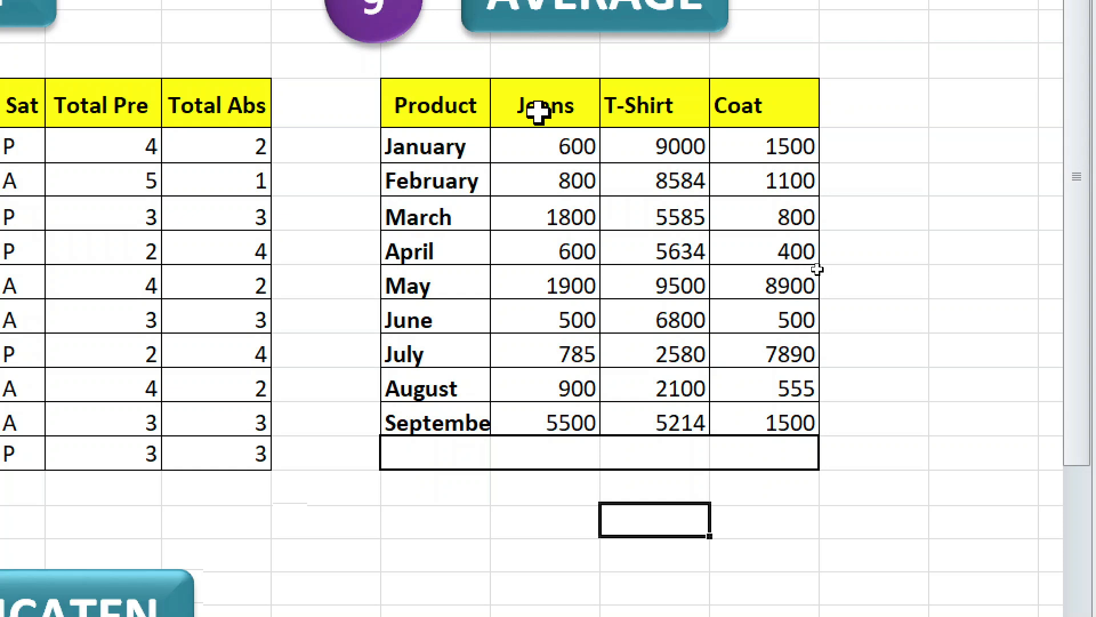
Calculate the average of the Jeans column in T17 with the AVERAGE function over T8:T16
{"action": "left_click", "coordinate": [548, 107]}
{"action": "left_click", "coordinate": [677, 103]}
{"action": "left_click", "coordinate": [739, 109]}
{"action": "left_click", "coordinate": [548, 142]}
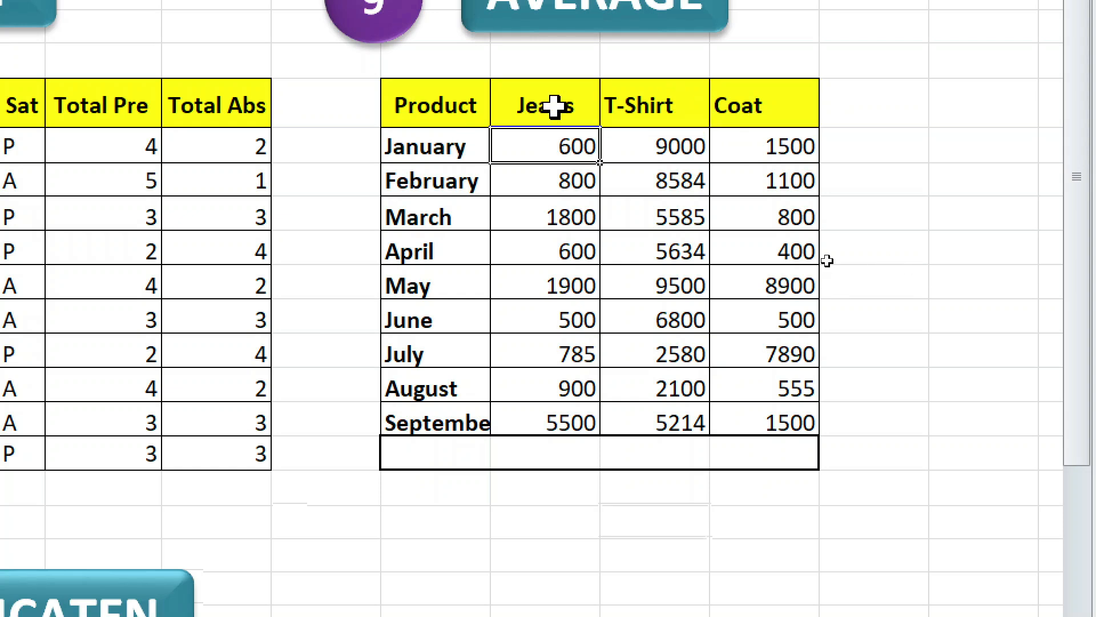
{"action": "left_click", "coordinate": [557, 460]}
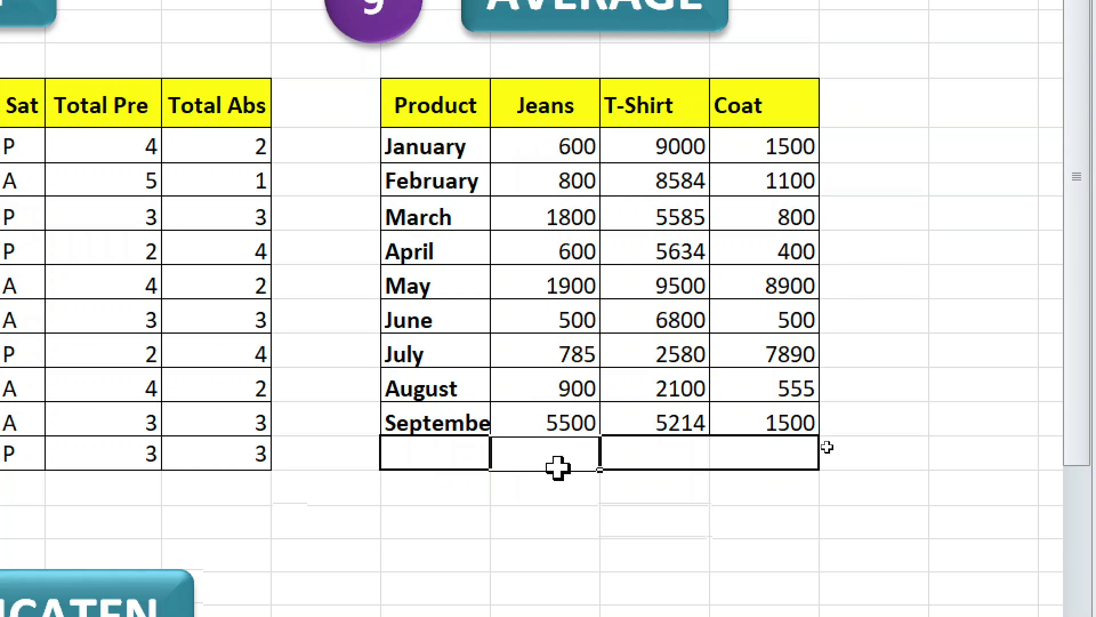
{"action": "type", "text": "=a"}
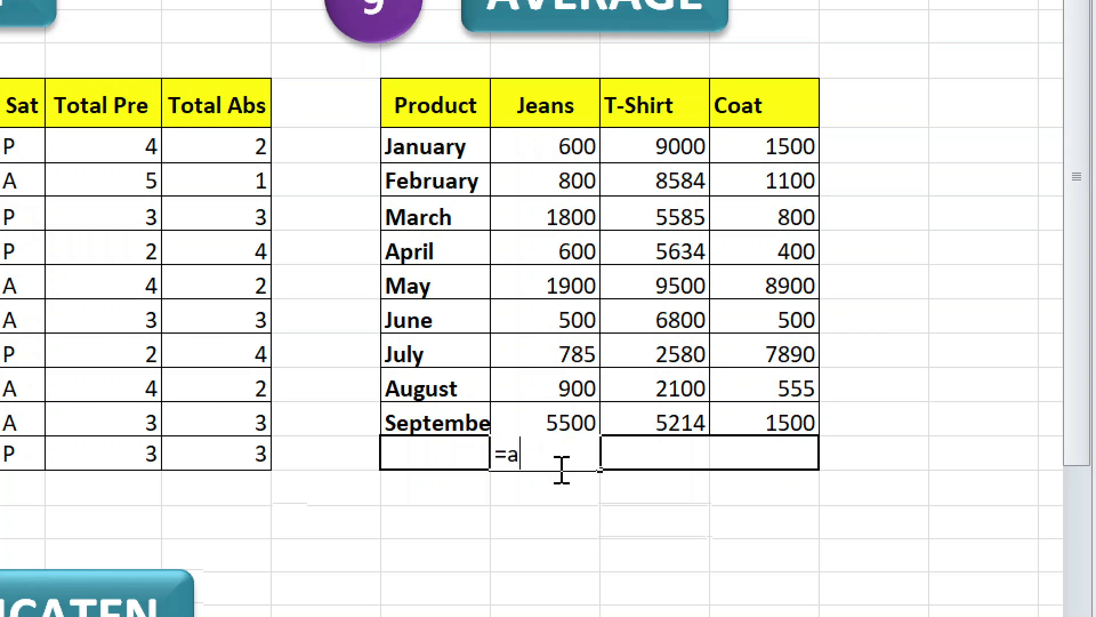
{"action": "type", "text": "v"}
{"action": "double_click", "coordinate": [578, 518]}
{"action": "left_click_drag", "start_coordinate": [553, 147], "coordinate": [540, 416]}
{"action": "type", "text": ")"}
{"action": "key", "text": "Return"}
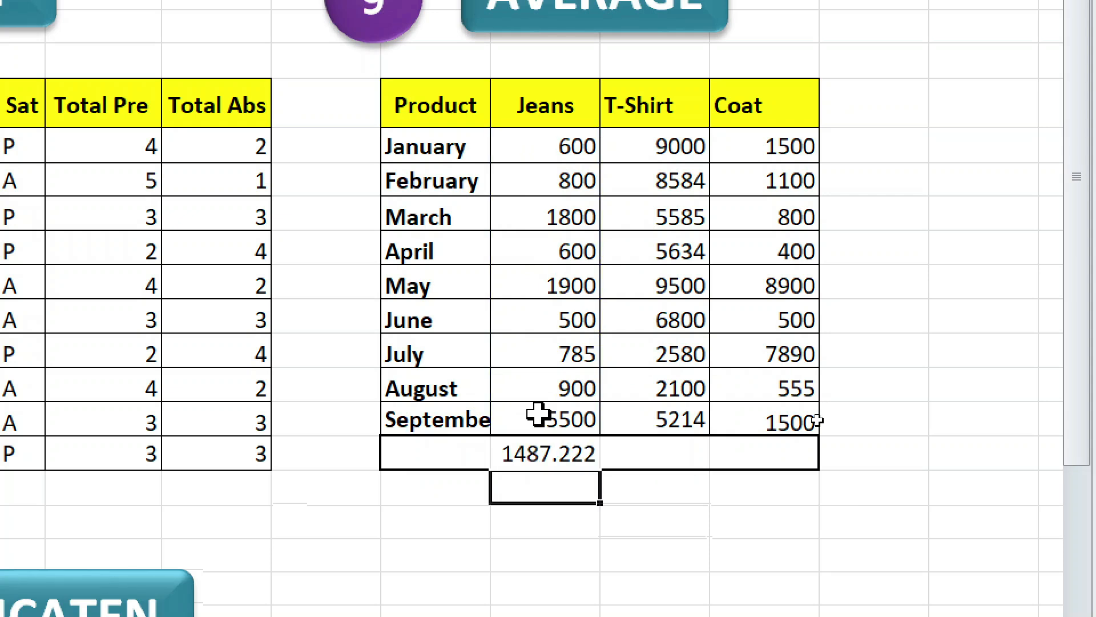
Calculate the T-Shirt column's average in U17 with =AVERAGE(U8:U16)
{"action": "left_click", "coordinate": [650, 452]}
{"action": "type", "text": "=av"}
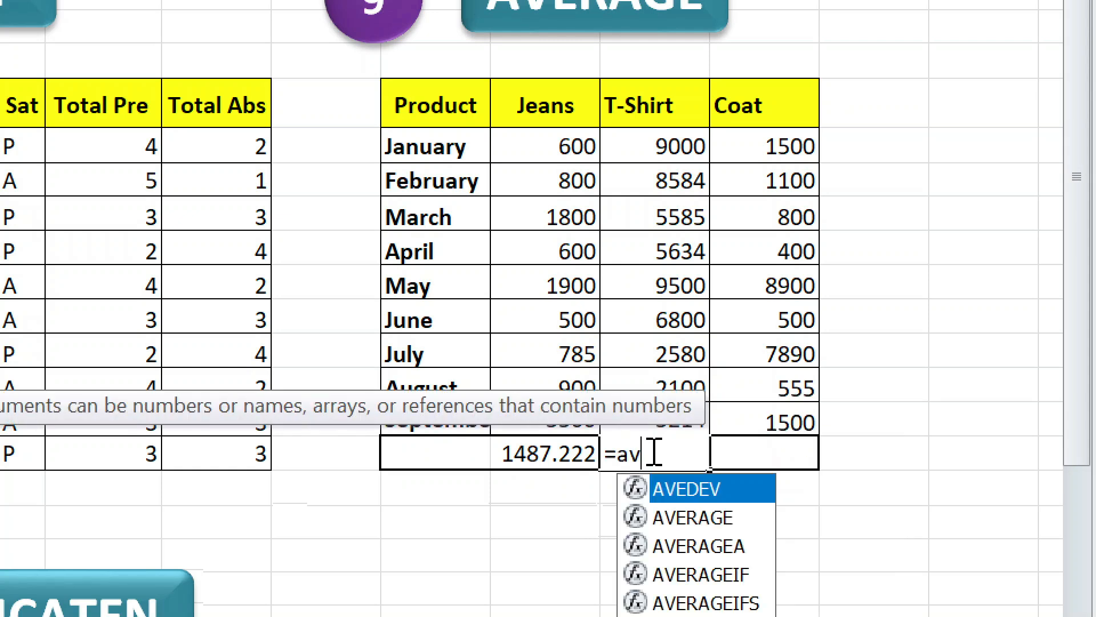
{"action": "double_click", "coordinate": [691, 517]}
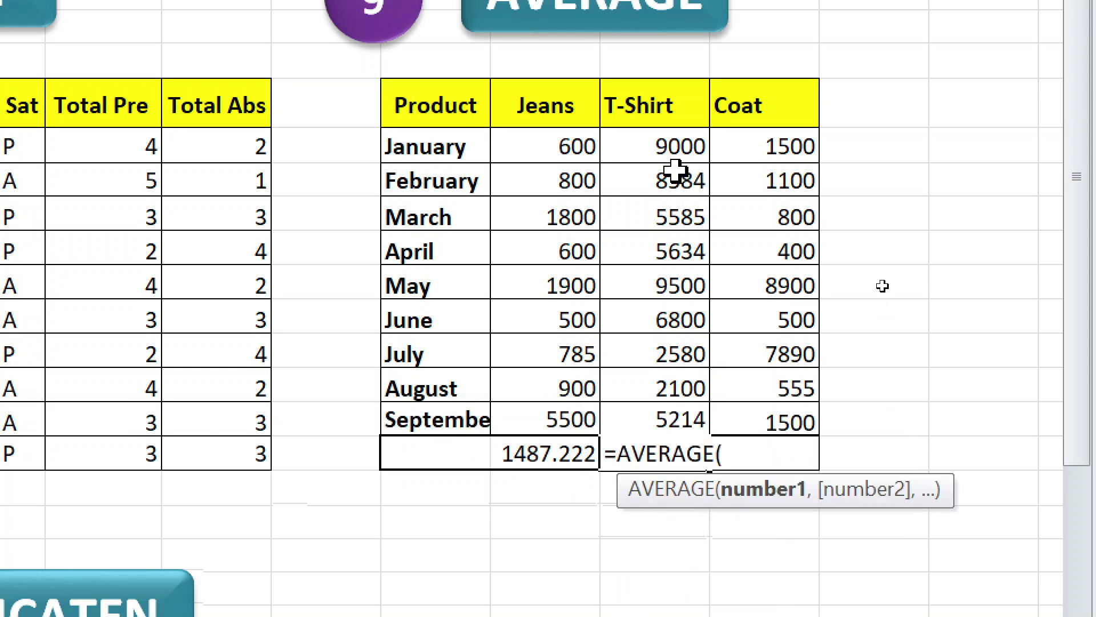
{"action": "left_click_drag", "start_coordinate": [673, 166], "coordinate": [663, 414]}
{"action": "type", "text": ")"}
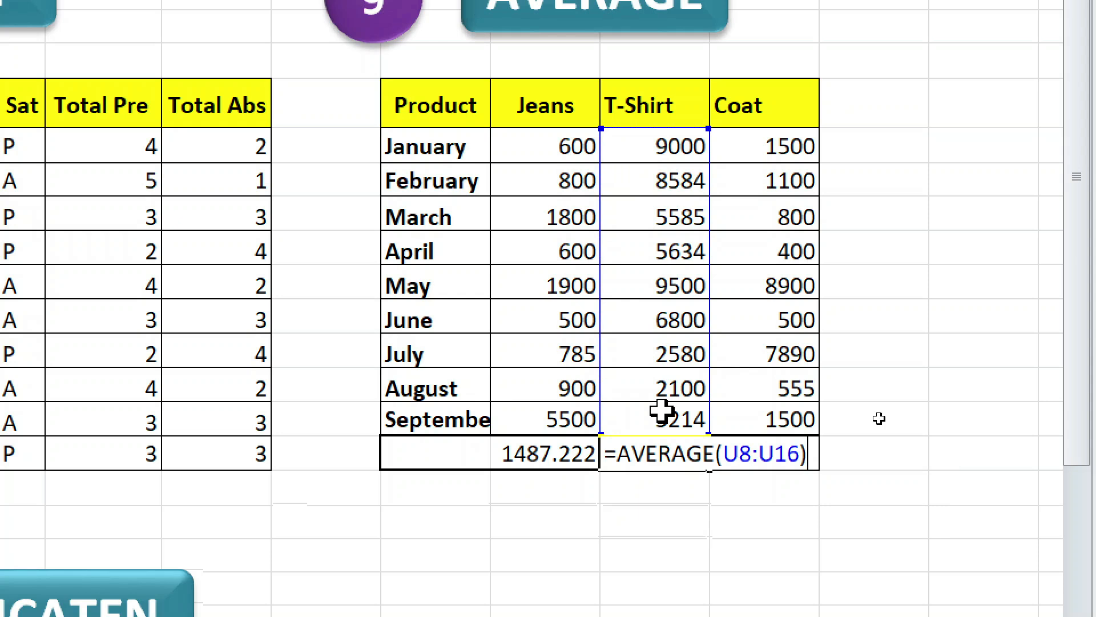
{"action": "key", "text": "Return"}
Calculate the Coat column's average in V17 with =AVERAGE(V8:V16)
{"action": "left_click", "coordinate": [774, 455]}
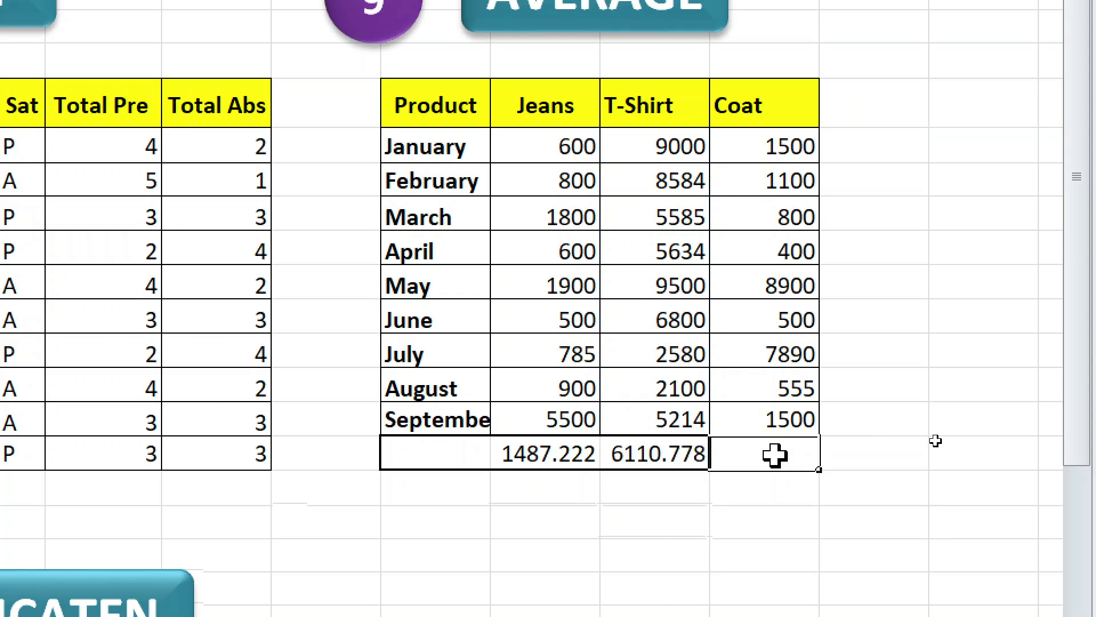
{"action": "type", "text": "=av"}
{"action": "key", "text": "Tab"}
{"action": "left_click_drag", "start_coordinate": [768, 147], "coordinate": [760, 404]}
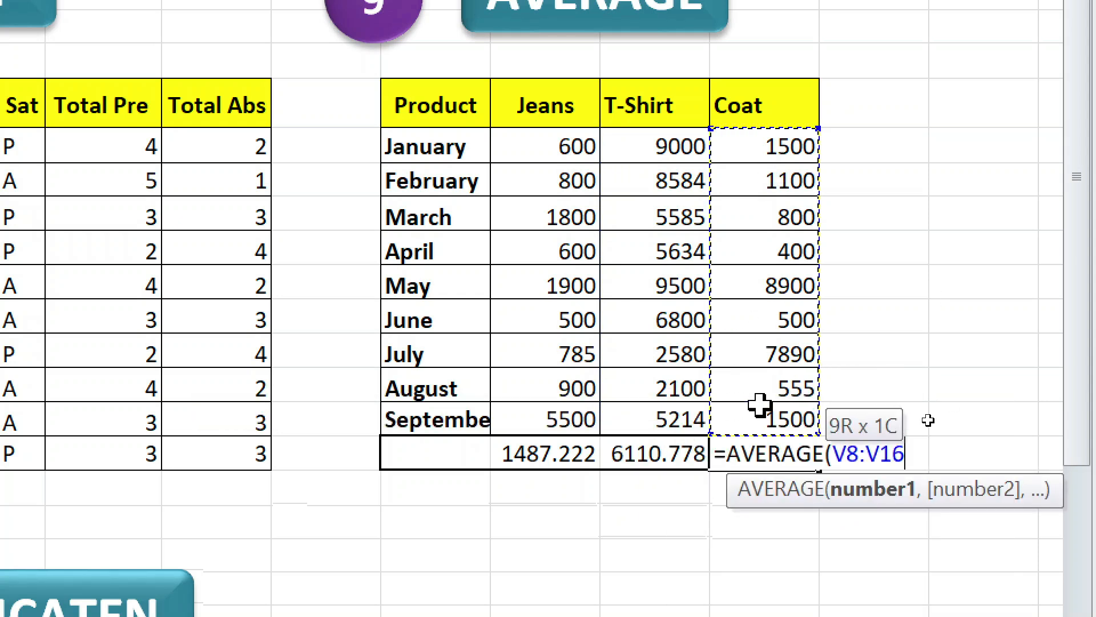
{"action": "type", "text": ")"}
{"action": "key", "text": "Return"}
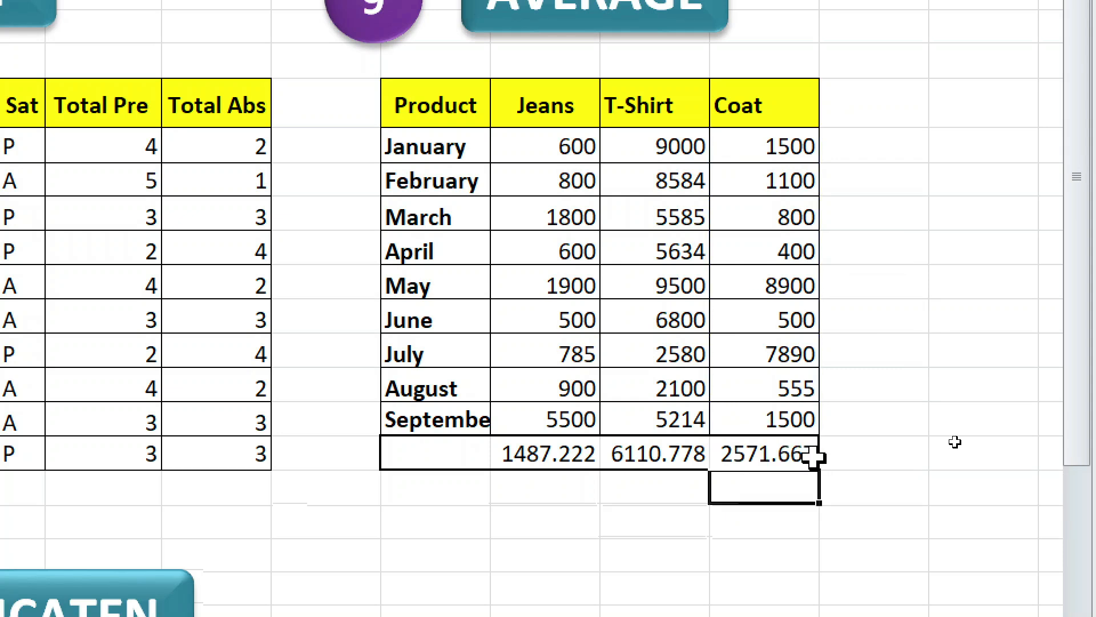
{"action": "left_click", "coordinate": [802, 454]}
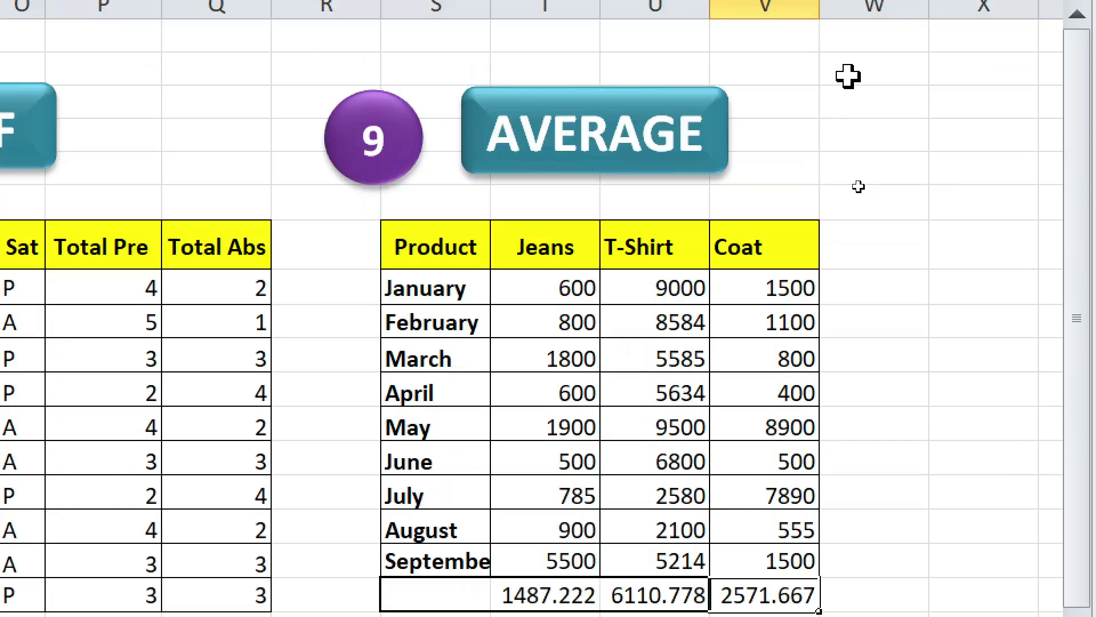
Enter the sample numbers 90, 95, 85, 70, 62, 52, 88, 55, 74 and 63 down cells X8 to X17
{"action": "left_click", "coordinate": [904, 155]}
{"action": "left_click", "coordinate": [983, 240]}
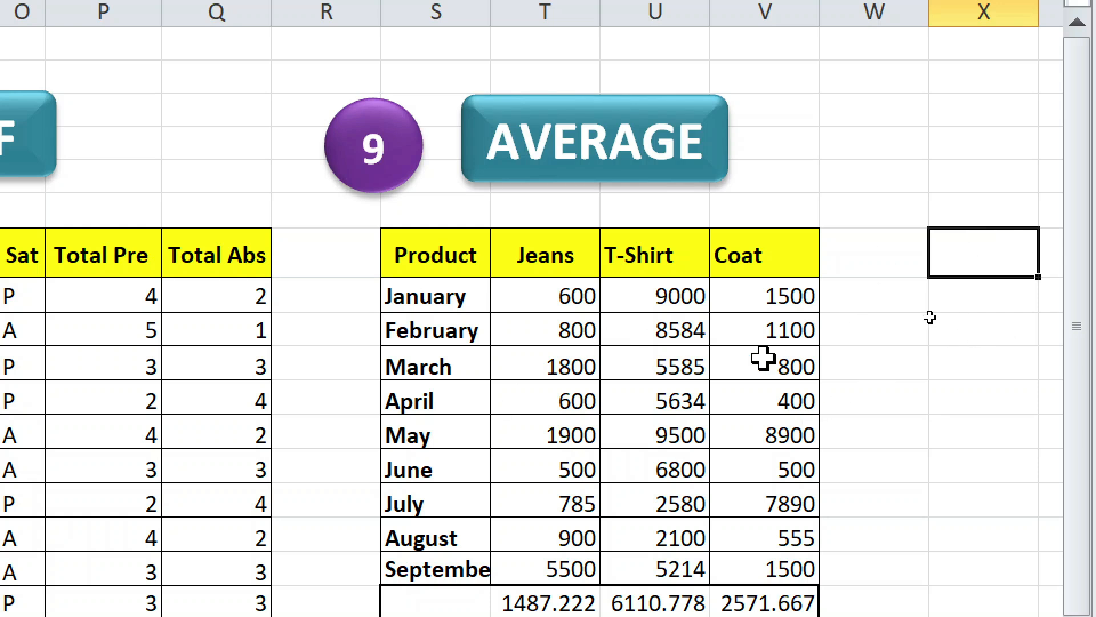
{"action": "left_click", "coordinate": [979, 317]}
{"action": "left_click", "coordinate": [965, 263]}
{"action": "left_click", "coordinate": [950, 292]}
{"action": "type", "text": "90"}
{"action": "key", "text": "Return"}
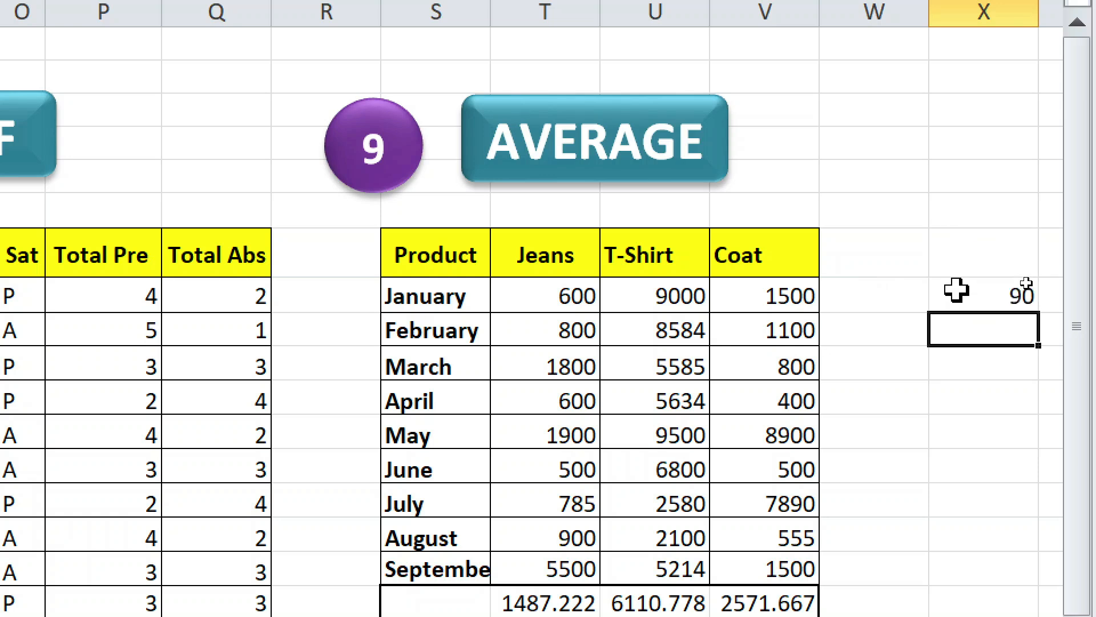
{"action": "type", "text": "95"}
{"action": "key", "text": "Return"}
{"action": "type", "text": "85"}
{"action": "key", "text": "Return"}
{"action": "type", "text": "70"}
{"action": "key", "text": "Return"}
{"action": "type", "text": "62"}
{"action": "key", "text": "Return"}
{"action": "type", "text": "52"}
{"action": "key", "text": "Return"}
{"action": "type", "text": "88"}
{"action": "key", "text": "Return"}
{"action": "type", "text": "55"}
{"action": "key", "text": "Return"}
{"action": "type", "text": "74"}
{"action": "key", "text": "Return"}
{"action": "type", "text": "63"}
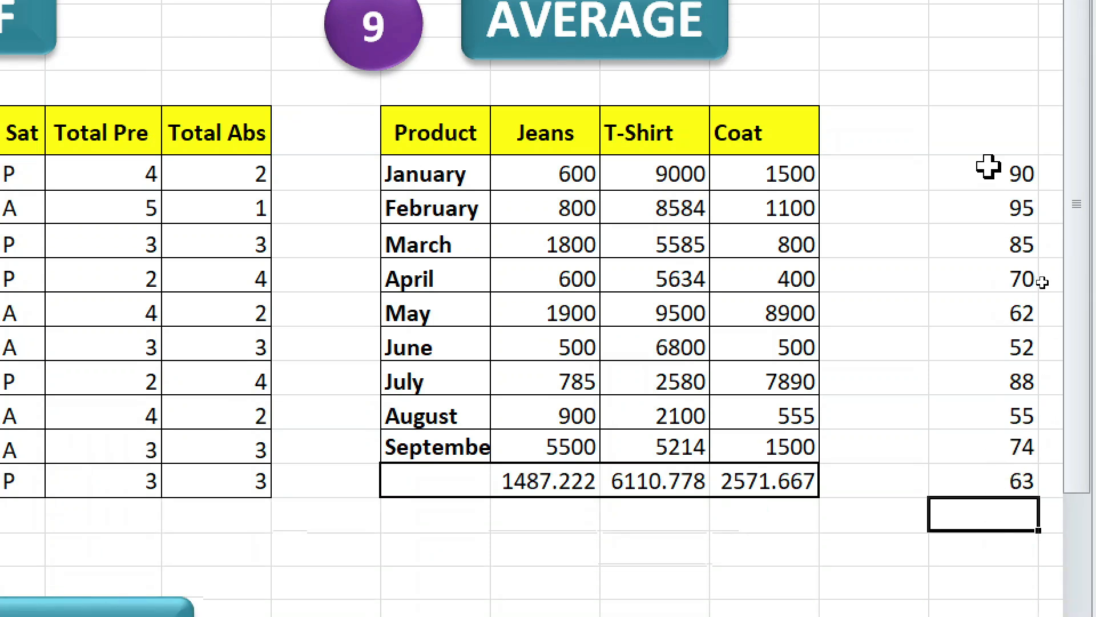
Examine the sample numbers in column X and the empty cell X18 beneath them
{"action": "left_click", "coordinate": [987, 169]}
{"action": "left_click", "coordinate": [987, 212]}
{"action": "left_click", "coordinate": [987, 243]}
{"action": "left_click", "coordinate": [992, 318]}
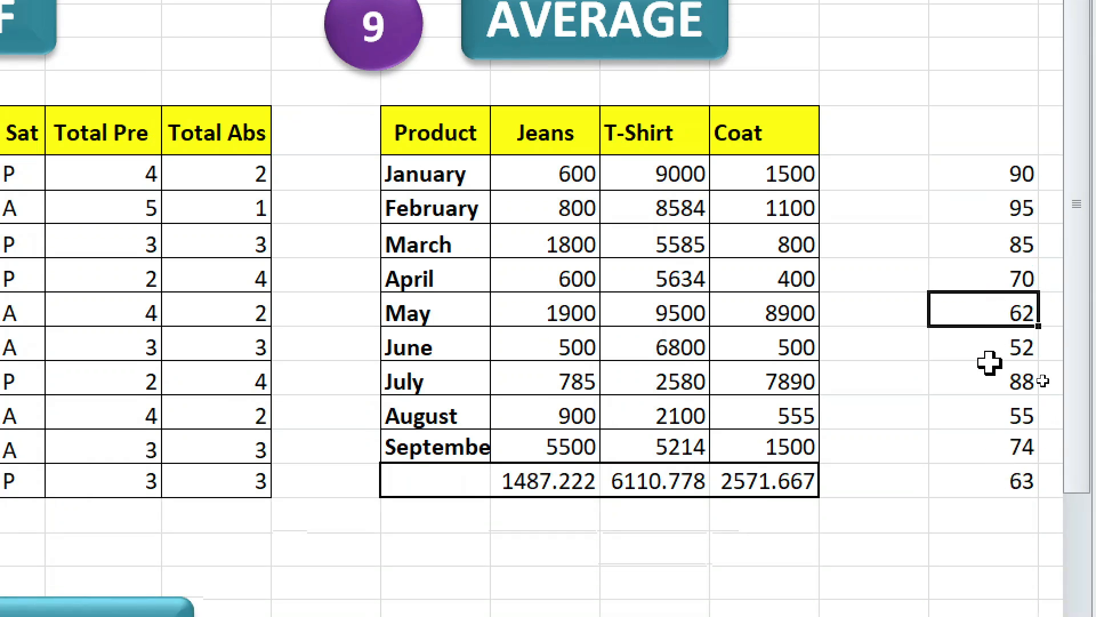
{"action": "left_click_drag", "start_coordinate": [986, 361], "coordinate": [990, 381]}
{"action": "left_click", "coordinate": [999, 508]}
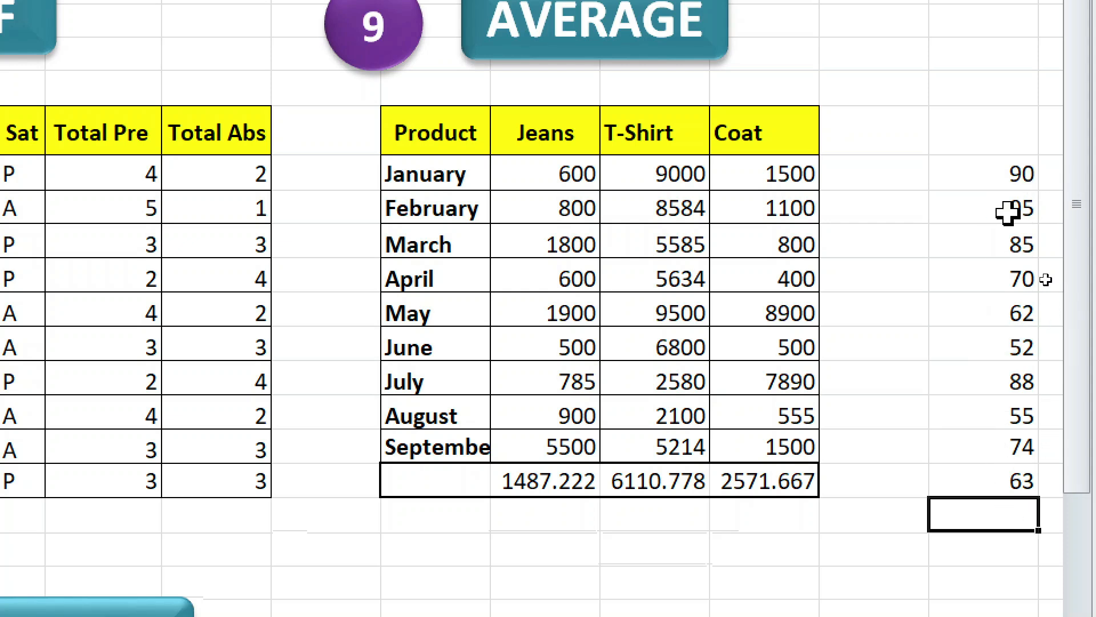
{"action": "left_click", "coordinate": [1015, 80]}
{"action": "left_click", "coordinate": [1013, 117]}
{"action": "left_click", "coordinate": [1017, 157]}
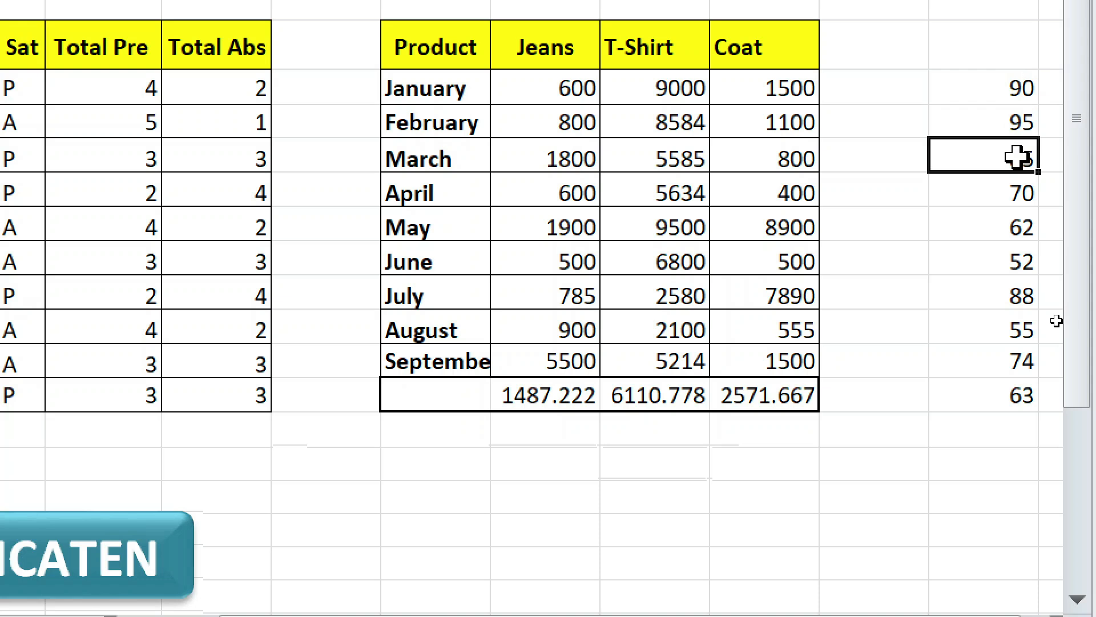
{"action": "left_click", "coordinate": [1006, 422]}
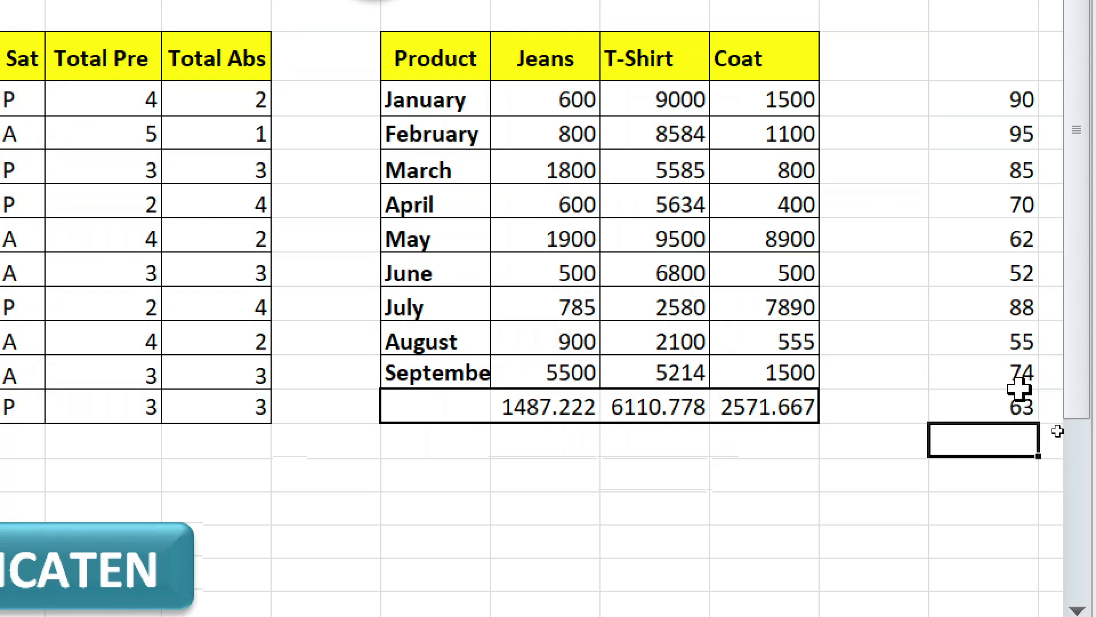
Calculate the average of the sample numbers in X18 with =AVERAGE(X8:X17)
{"action": "type", "text": "=a"}
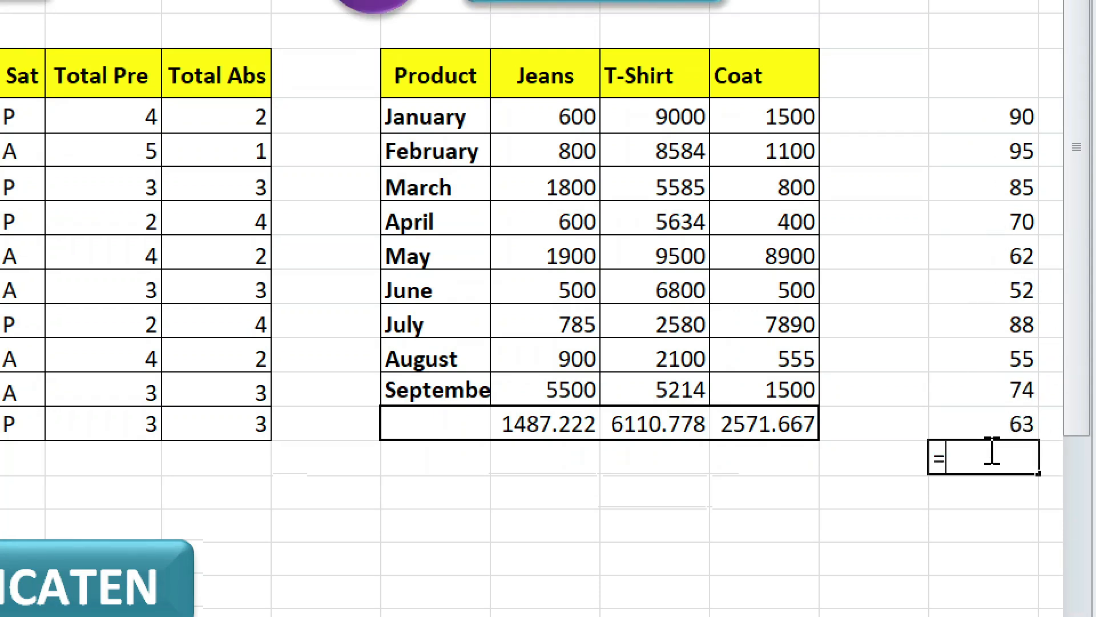
{"action": "type", "text": "v"}
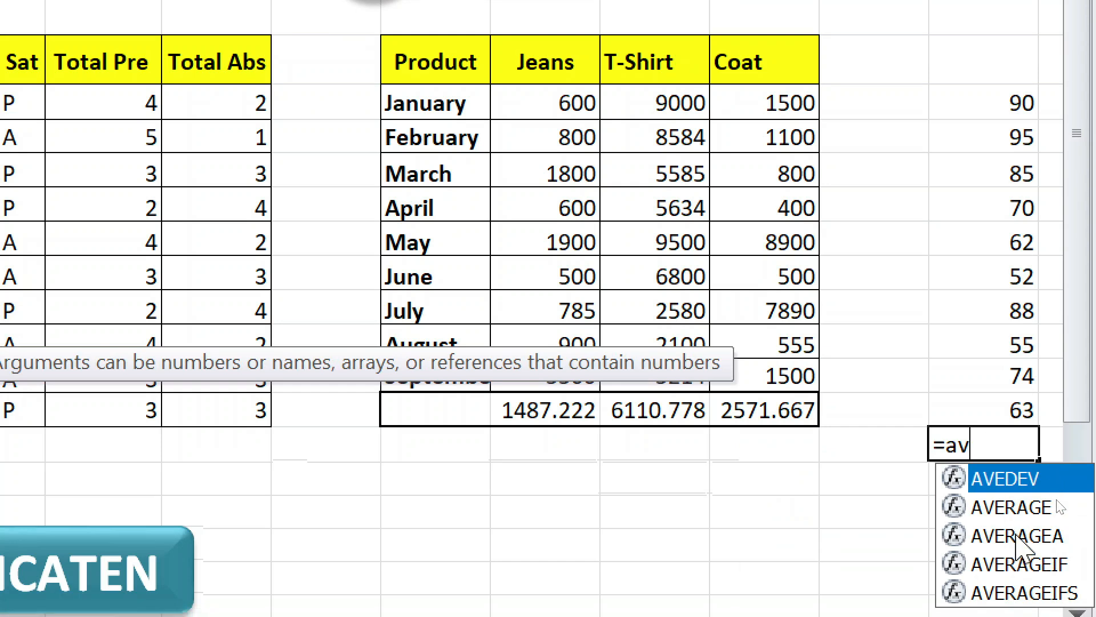
{"action": "double_click", "coordinate": [1022, 511]}
{"action": "left_click_drag", "start_coordinate": [1010, 102], "coordinate": [1022, 412]}
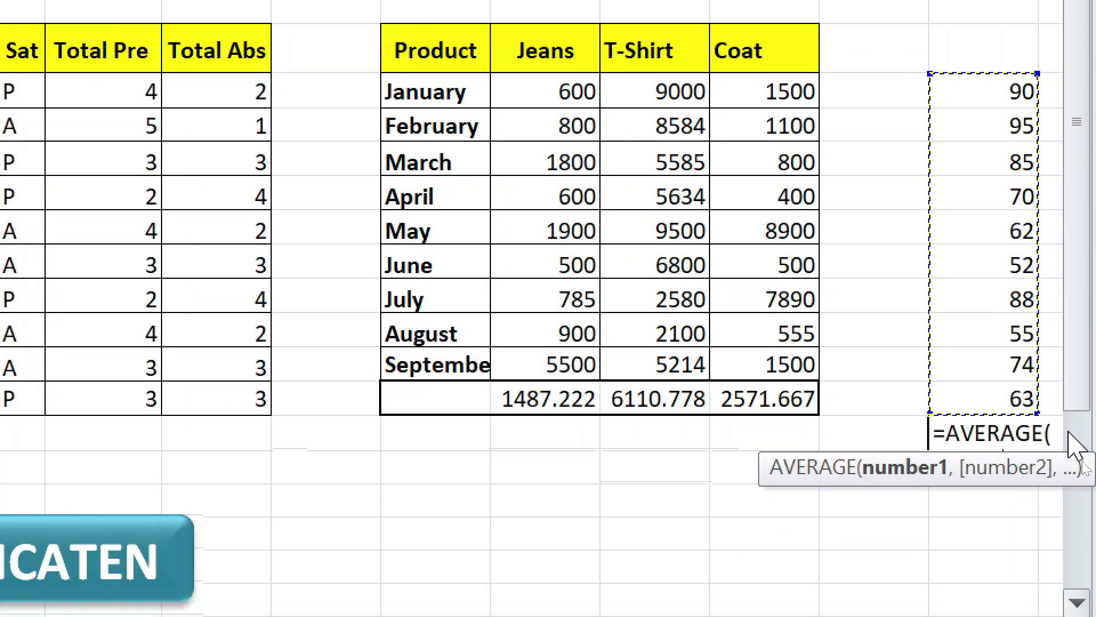
{"action": "type", "text": ")"}
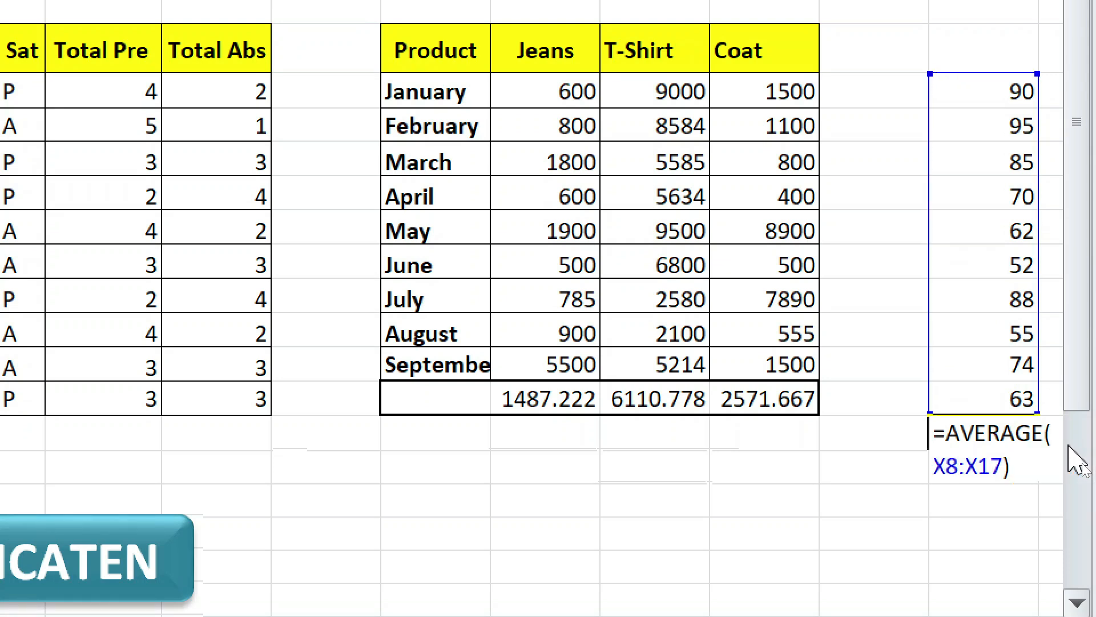
{"action": "key", "text": "Return"}
{"action": "left_click", "coordinate": [1005, 430]}
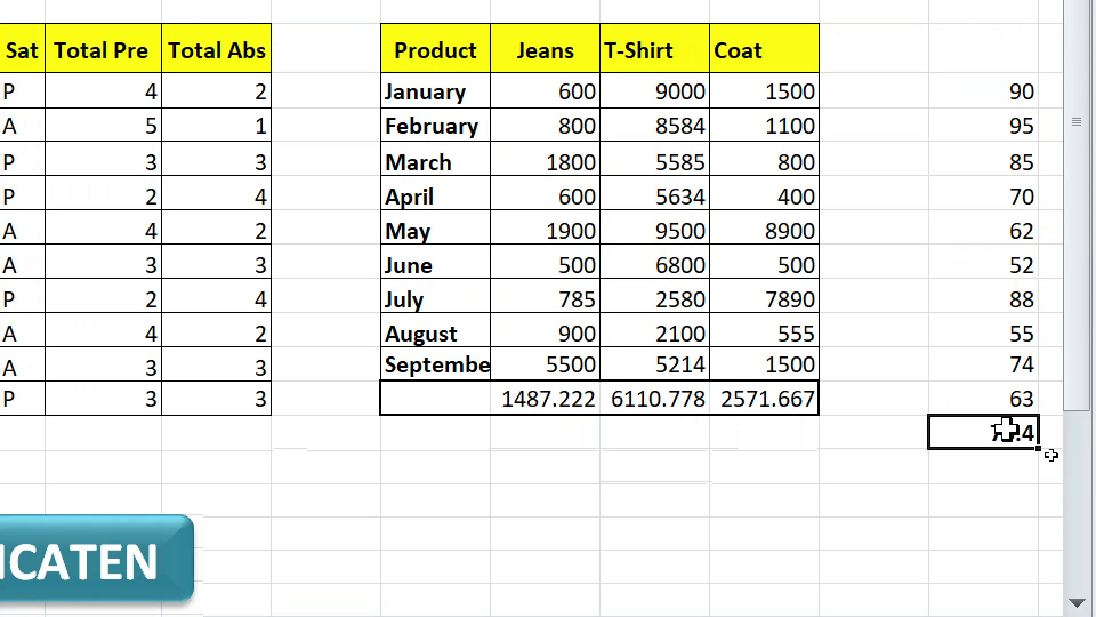
{"action": "left_click", "coordinate": [1005, 488]}
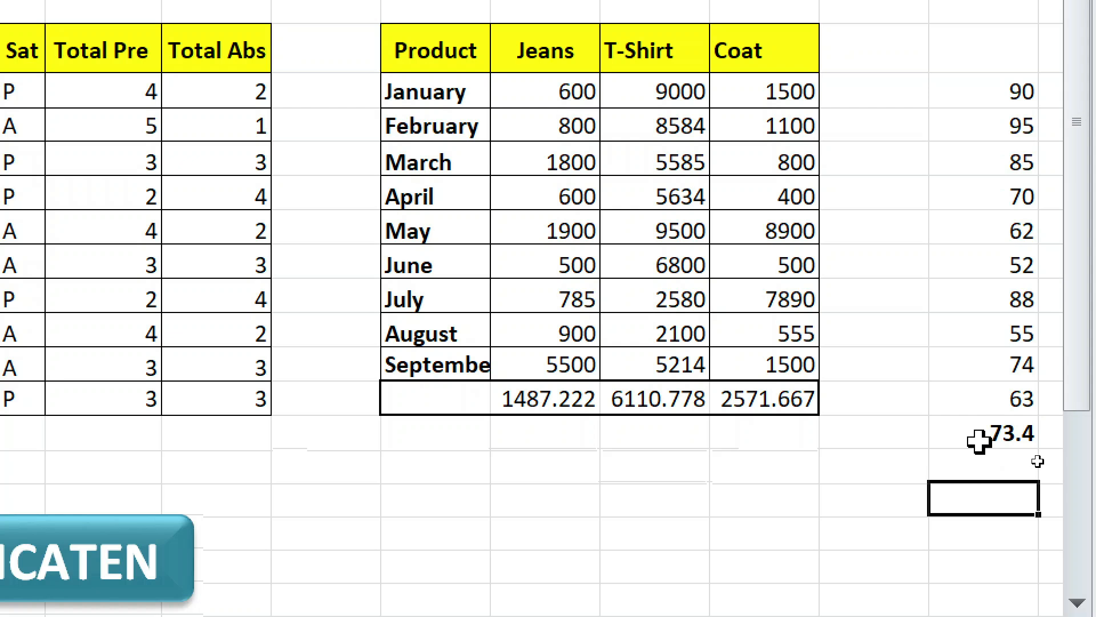
{"action": "left_click", "coordinate": [982, 437]}
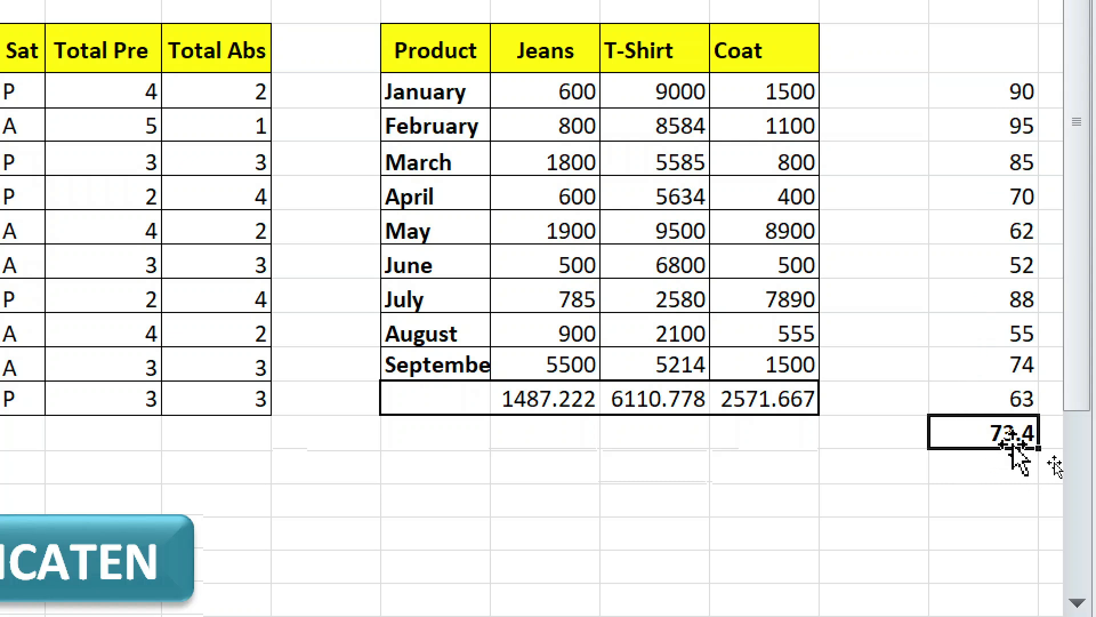
Try 99 in X8 to test how the average responds, and undo the change
{"action": "left_click", "coordinate": [1027, 85]}
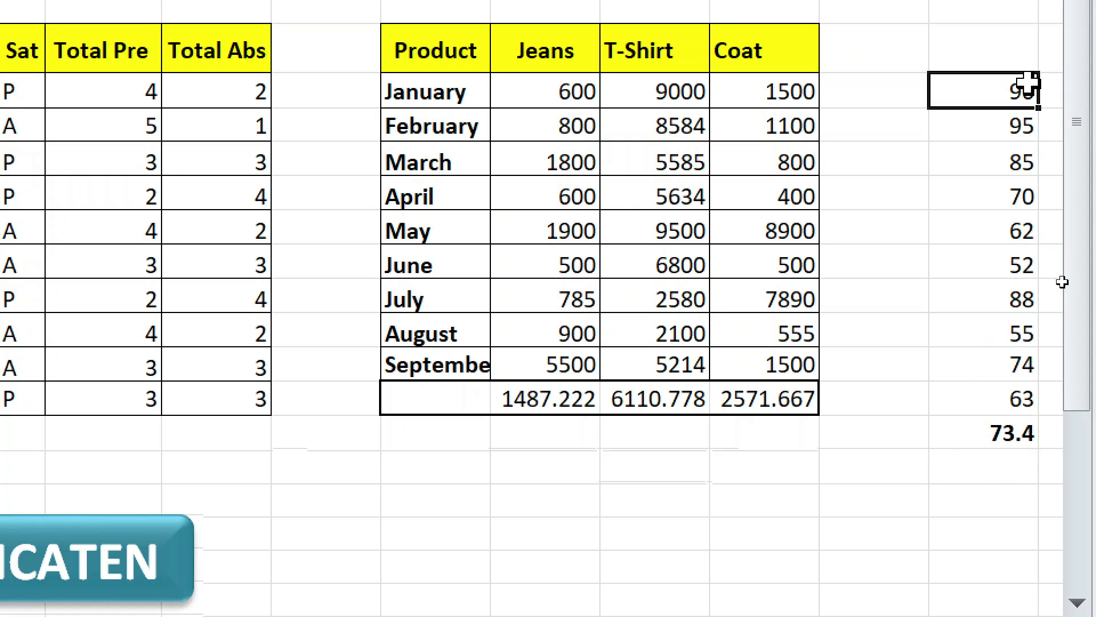
{"action": "double_click", "coordinate": [1025, 87]}
{"action": "type", "text": "9"}
{"action": "key", "text": "Return"}
{"action": "key", "text": "Return"}
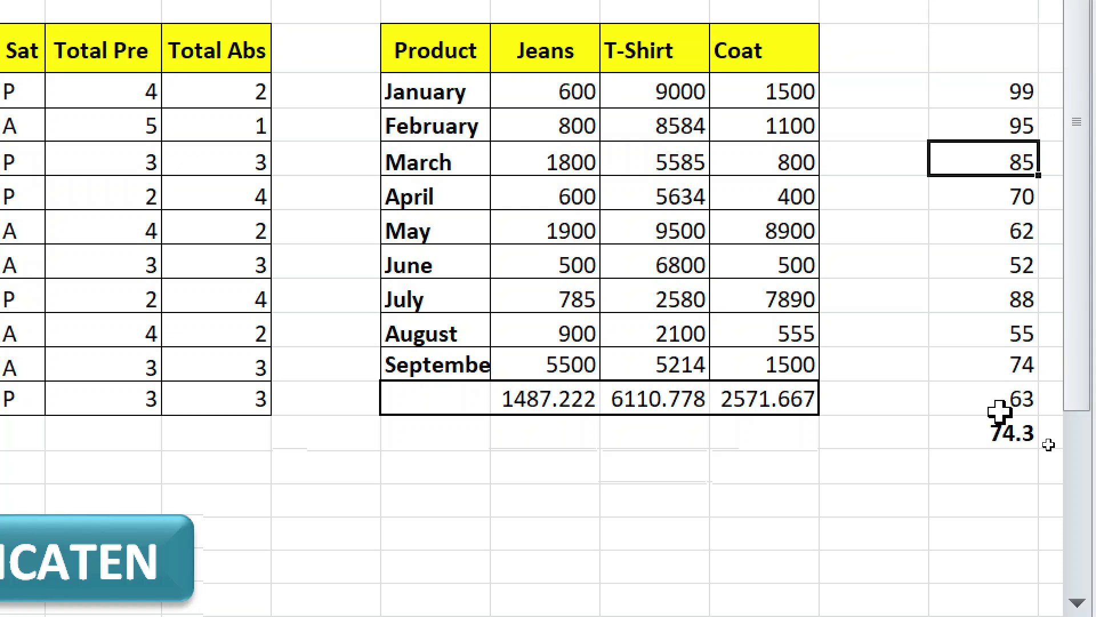
{"action": "key", "text": "ctrl+z"}
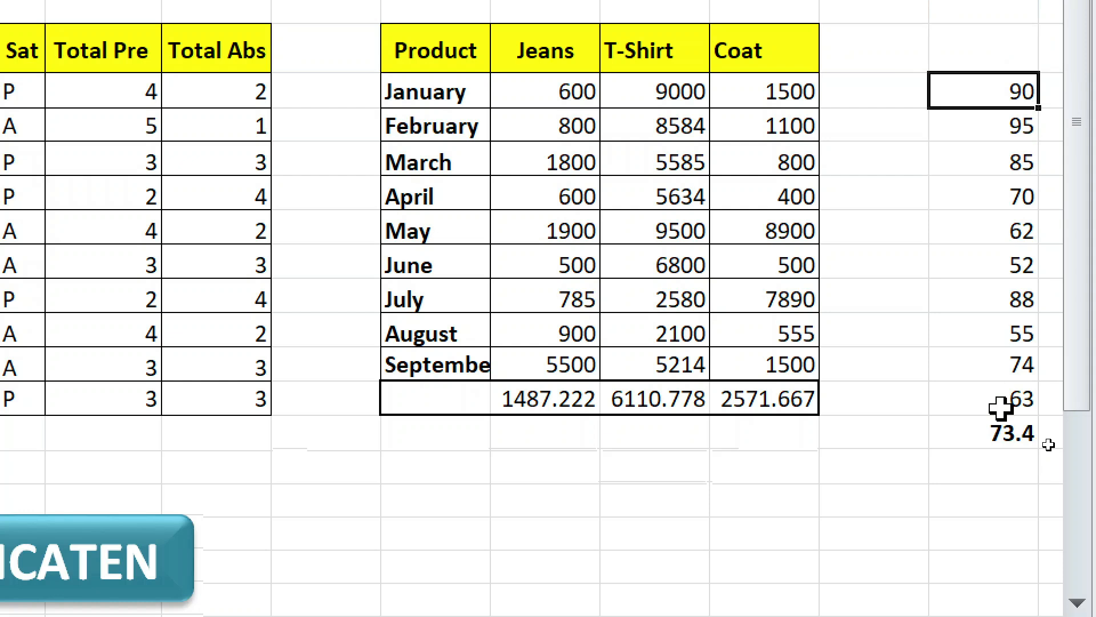
Set the sample numbers in X8 to 99 and X14 to 80 to update the average
{"action": "double_click", "coordinate": [1021, 86]}
{"action": "left_click_drag", "start_coordinate": [1025, 88], "coordinate": [1035, 89]}
{"action": "type", "text": "9"}
{"action": "key", "text": "Return"}
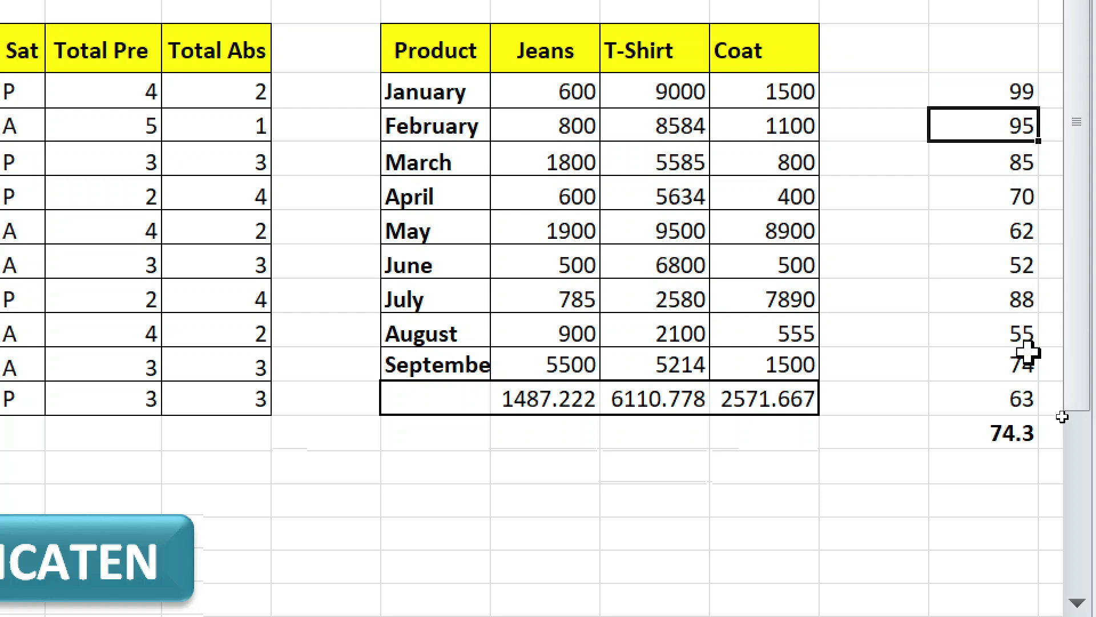
{"action": "left_click", "coordinate": [1017, 295]}
{"action": "key", "text": "F2"}
{"action": "key", "text": "BackSpace"}
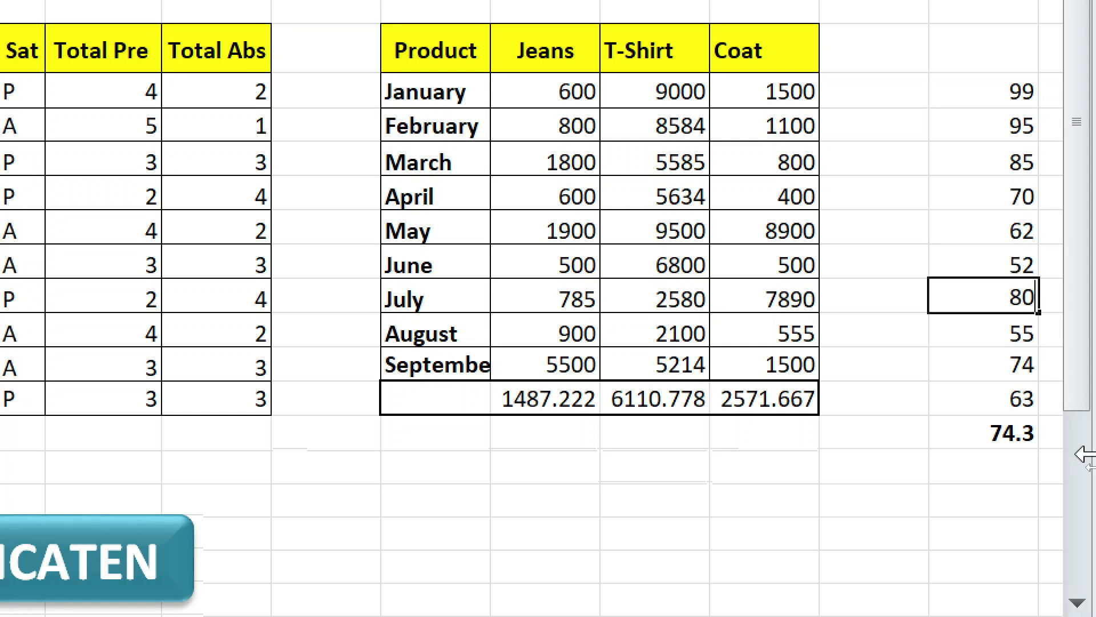
{"action": "key", "text": "Return"}
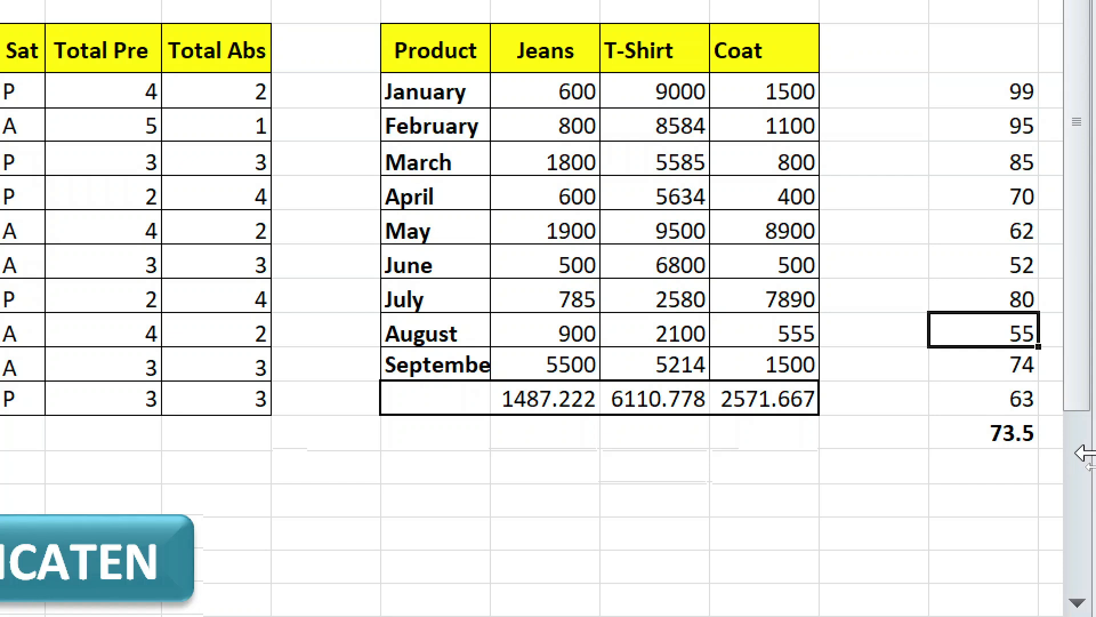
Set the sample number in X9 to 90
{"action": "left_click", "coordinate": [1016, 126]}
{"action": "key", "text": "F2"}
{"action": "key", "text": "BackSpace"}
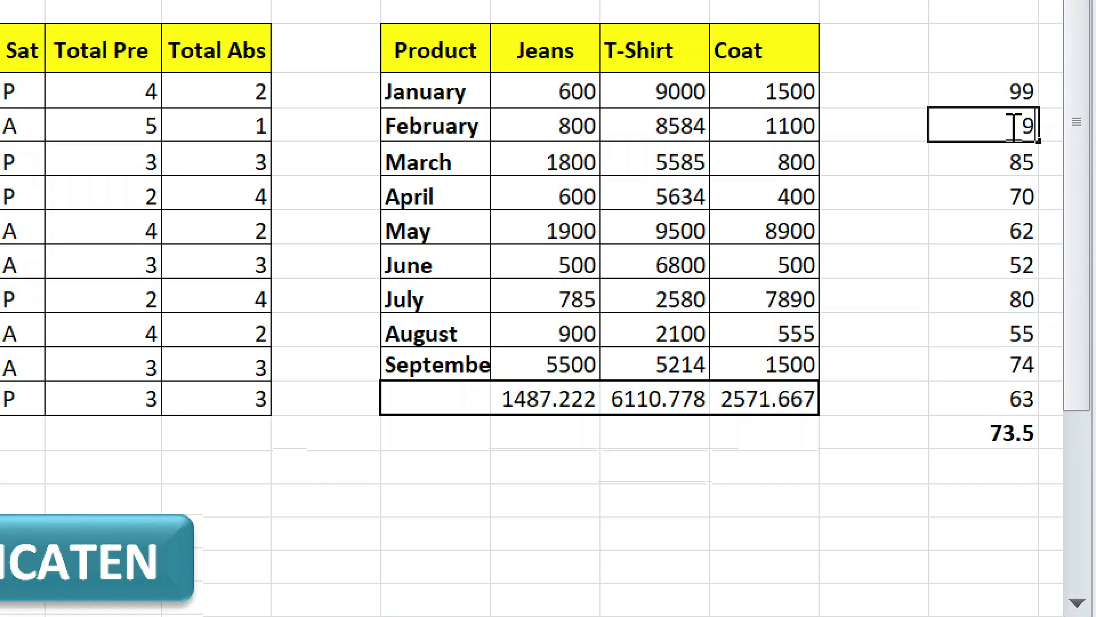
{"action": "type", "text": "0"}
{"action": "key", "text": "Return"}
{"action": "left_click", "coordinate": [1007, 222]}
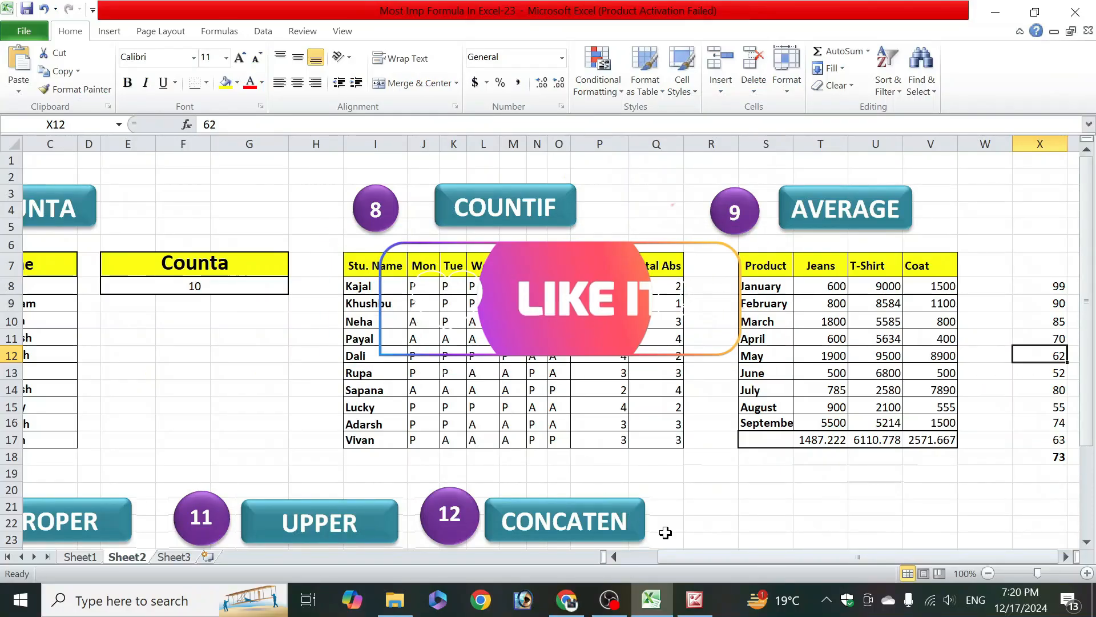
Capitalize the first name in the PROPER table by entering =PROPER(B26) in C26
{"action": "left_click_drag", "start_coordinate": [688, 558], "coordinate": [653, 560]}
{"action": "scroll", "coordinate": [225, 408], "scroll_direction": "down", "scroll_amount": 2}
{"action": "scroll", "coordinate": [190, 411], "scroll_direction": "down", "scroll_amount": 2}
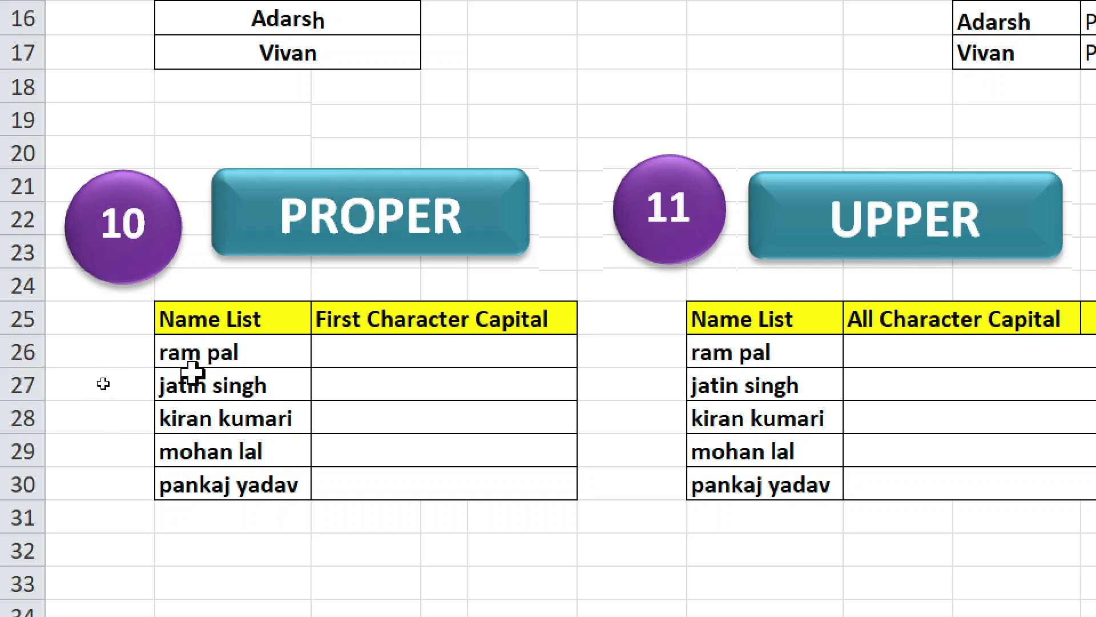
{"action": "left_click", "coordinate": [391, 351]}
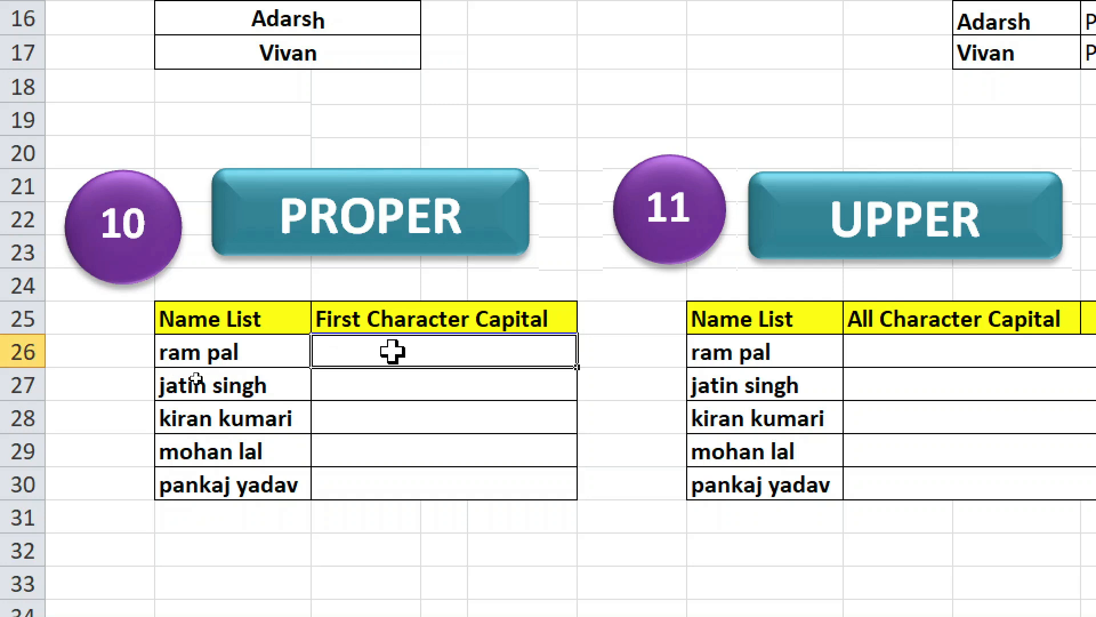
{"action": "type", "text": "="}
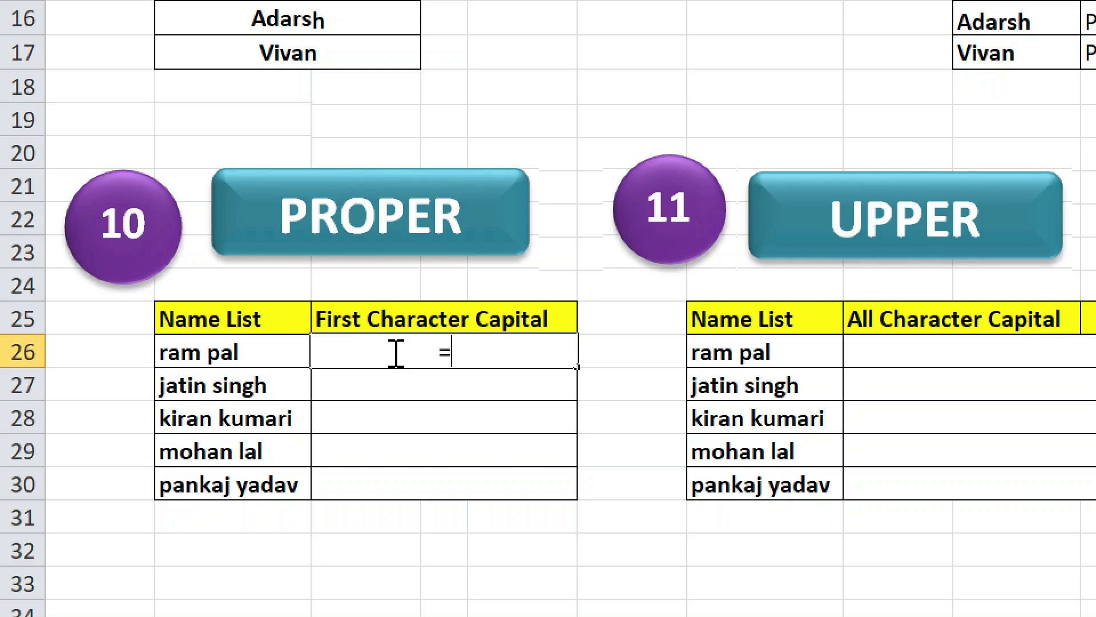
{"action": "type", "text": "prop"}
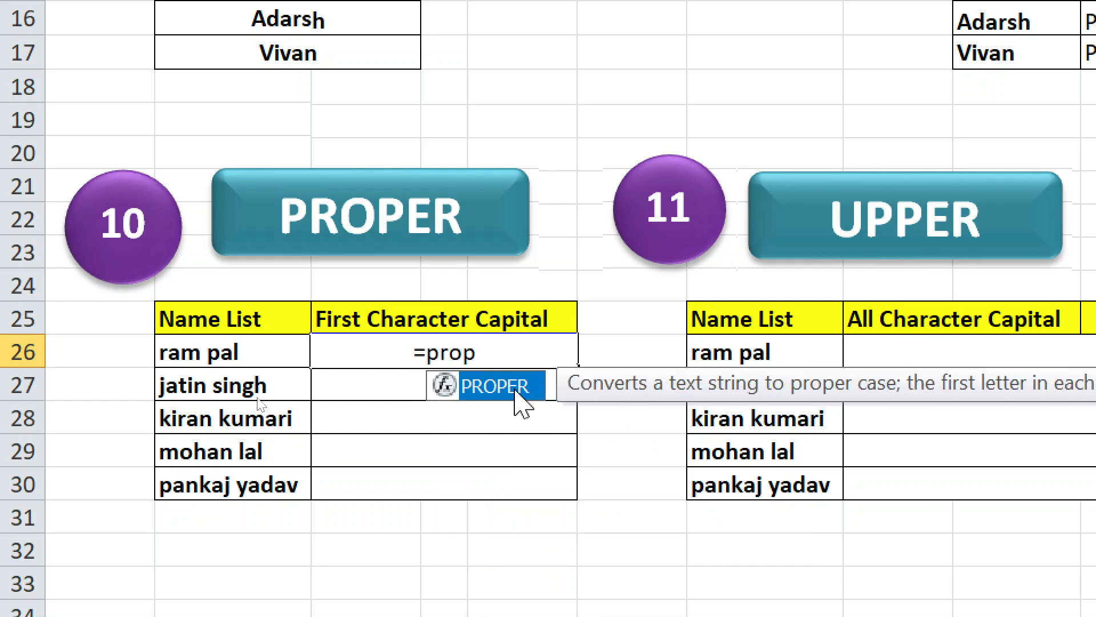
{"action": "double_click", "coordinate": [521, 386]}
{"action": "left_click", "coordinate": [221, 350]}
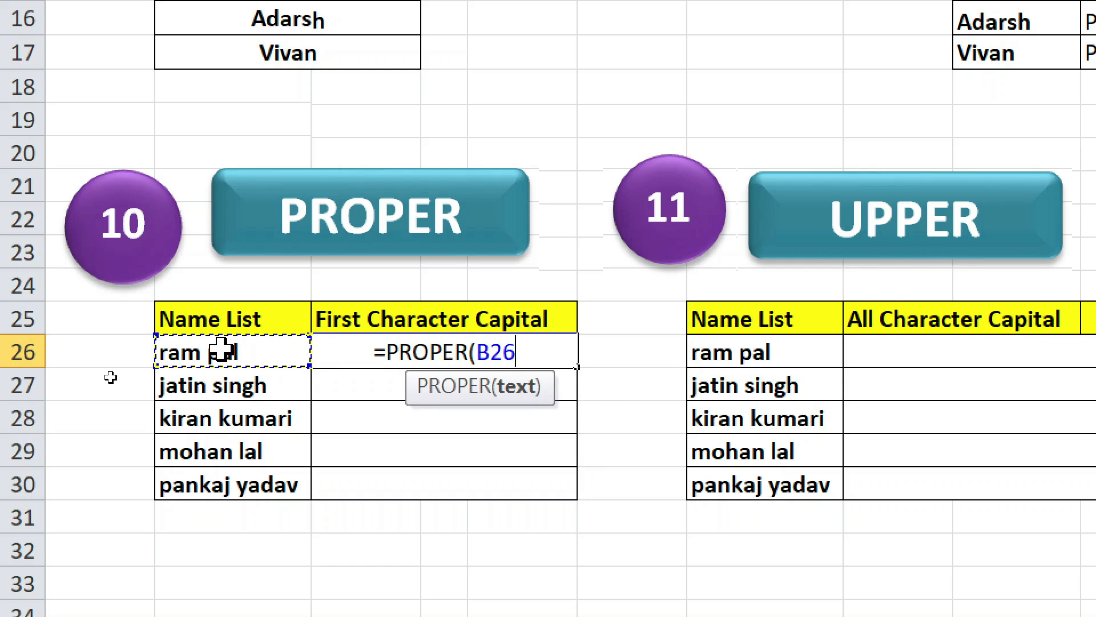
{"action": "type", "text": ")"}
{"action": "key", "text": "Return"}
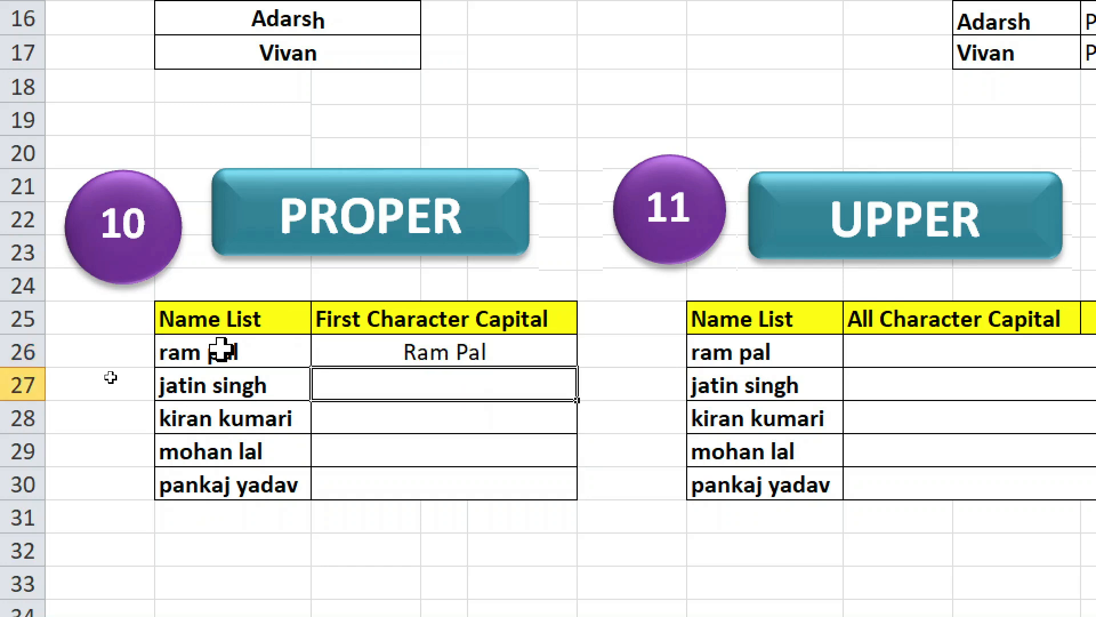
Fill the PROPER formula from C26 down through row 30 of the First Character Capital column
{"action": "left_click", "coordinate": [463, 351]}
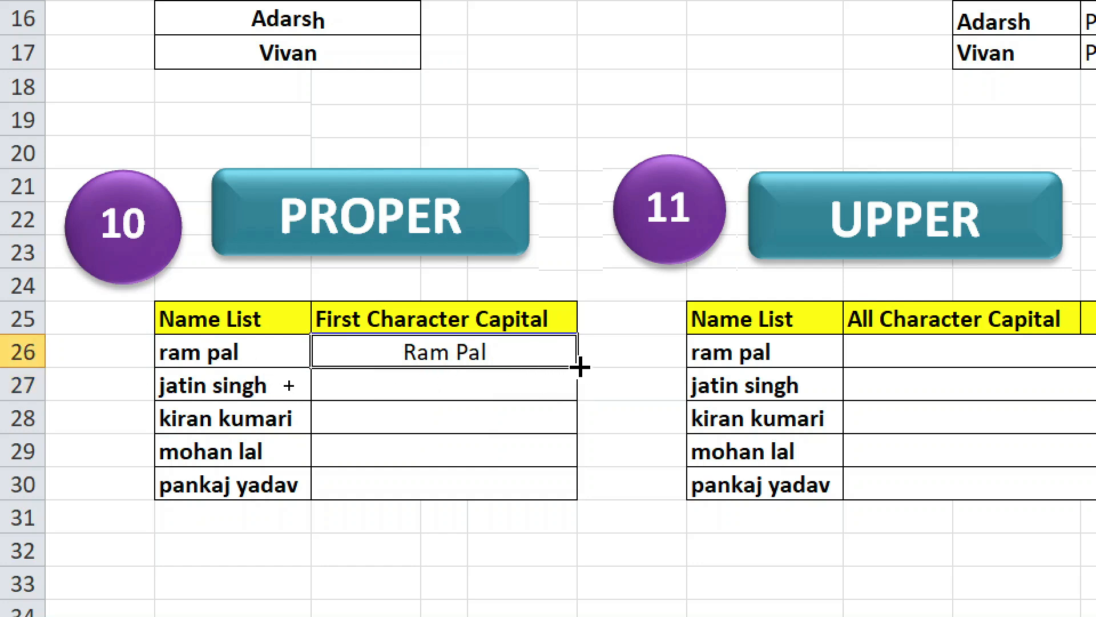
{"action": "left_click_drag", "start_coordinate": [575, 363], "coordinate": [558, 482]}
{"action": "left_click", "coordinate": [554, 418]}
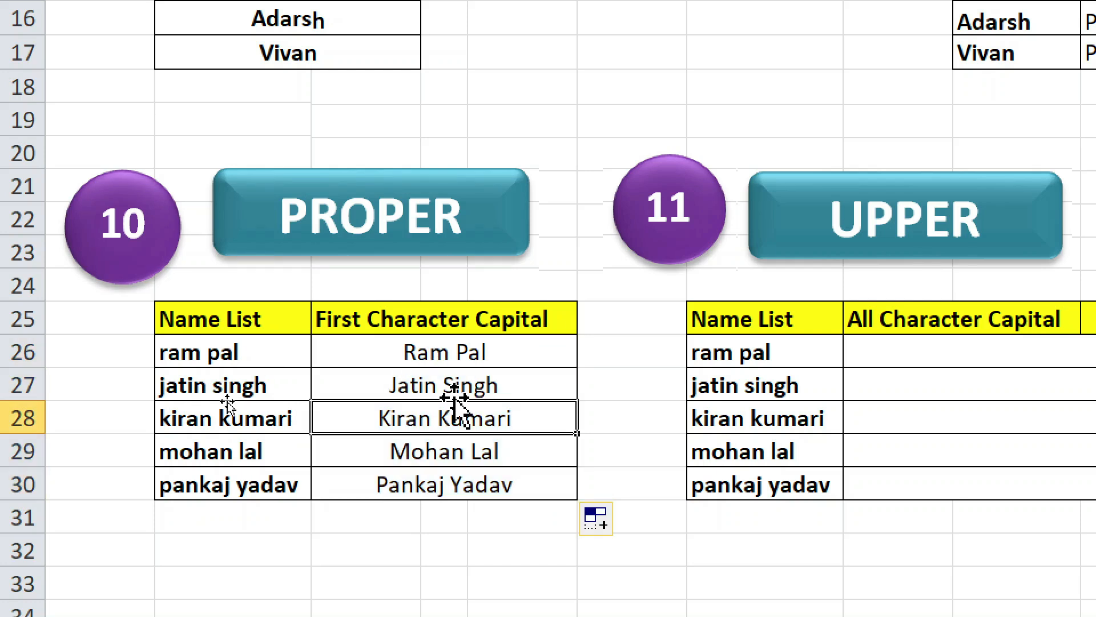
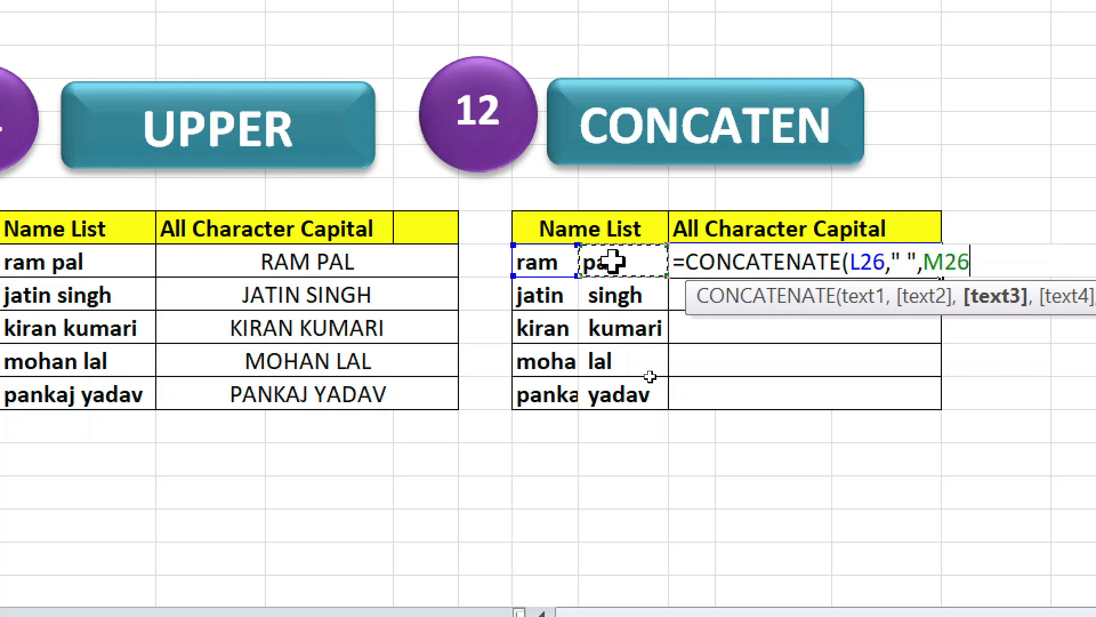
Complete =CONCATENATE(L26," ",M26) in N26 and fill it down to row 30 of the CONCATEN table
{"action": "type", "text": ")"}
{"action": "key", "text": "Return"}
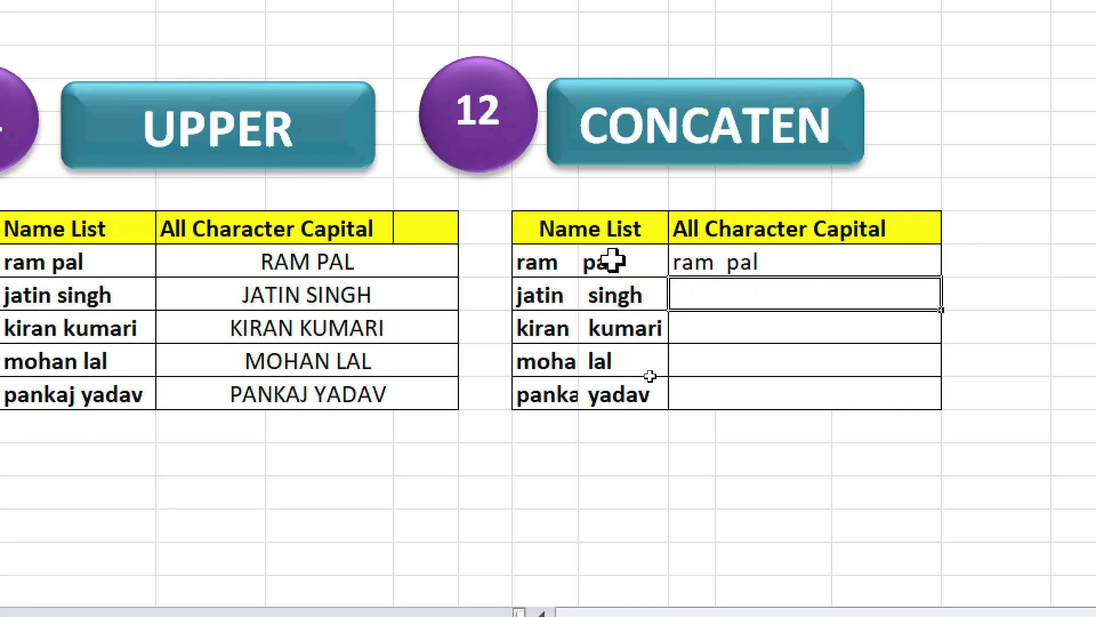
{"action": "left_click", "coordinate": [762, 262]}
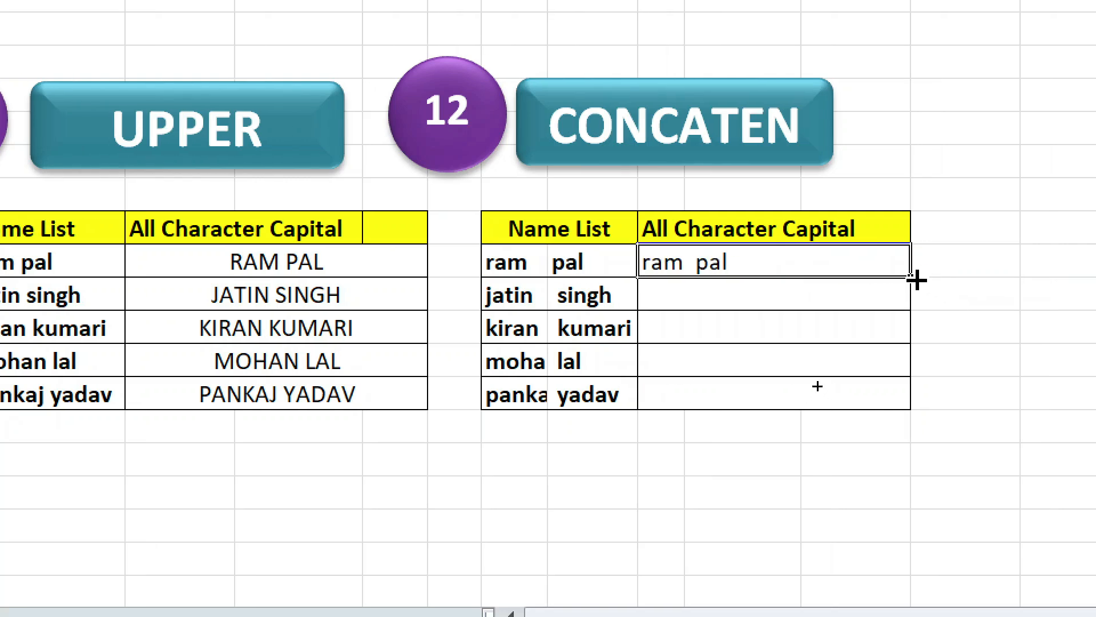
{"action": "left_click_drag", "start_coordinate": [912, 278], "coordinate": [876, 407]}
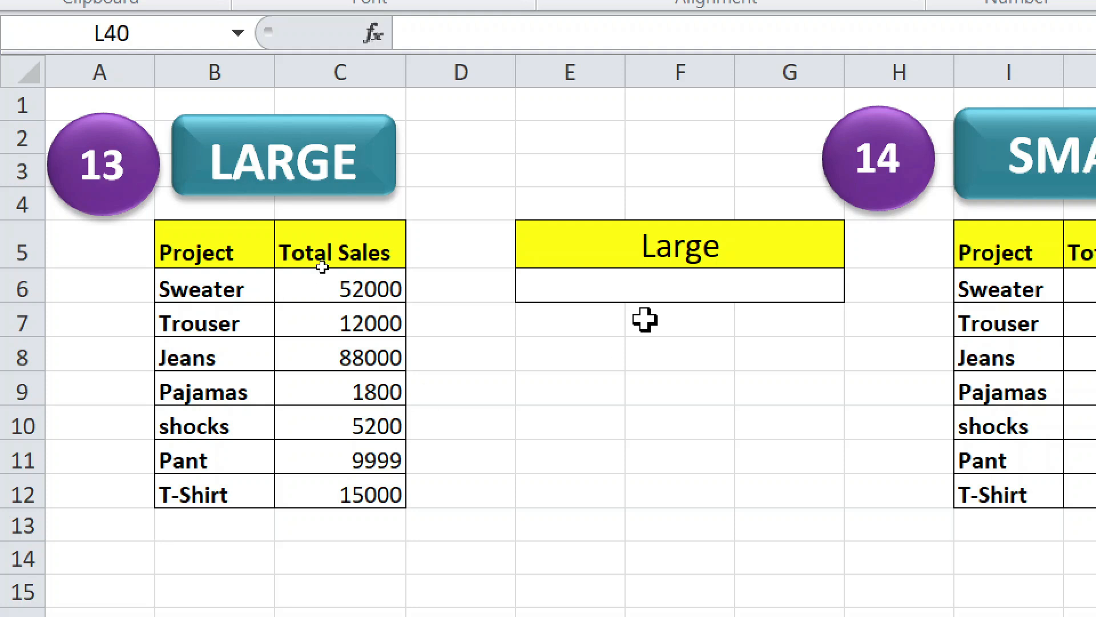
Find the second-largest Total Sales value in E6 with =LARGE(C6:C12,2)
{"action": "left_click", "coordinate": [651, 283]}
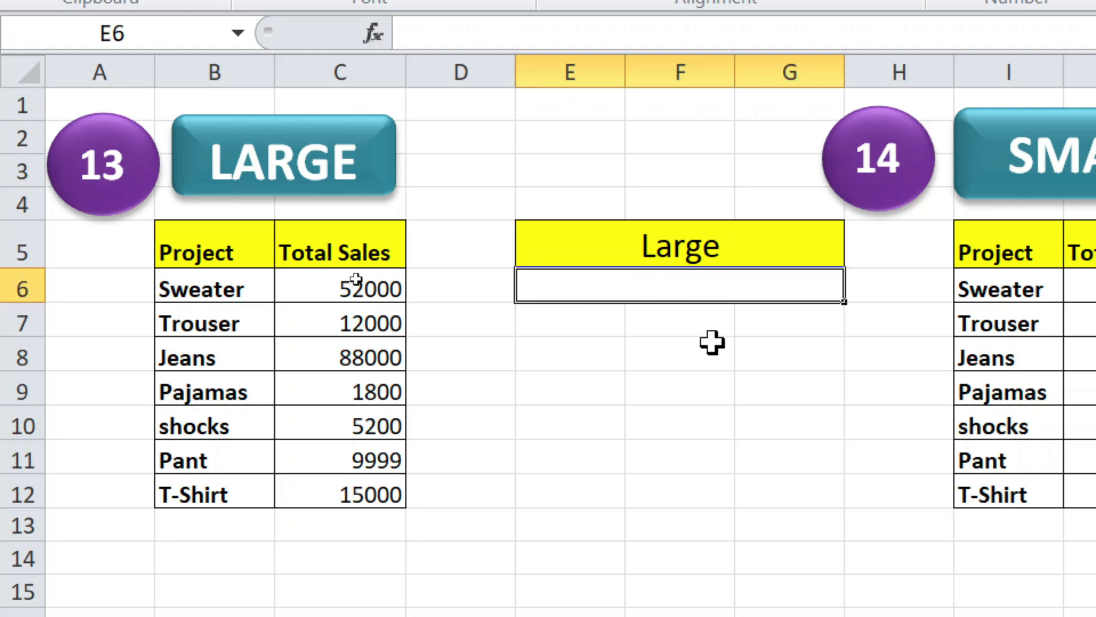
{"action": "type", "text": "=lar"}
{"action": "double_click", "coordinate": [745, 321]}
{"action": "left_click_drag", "start_coordinate": [330, 289], "coordinate": [332, 494]}
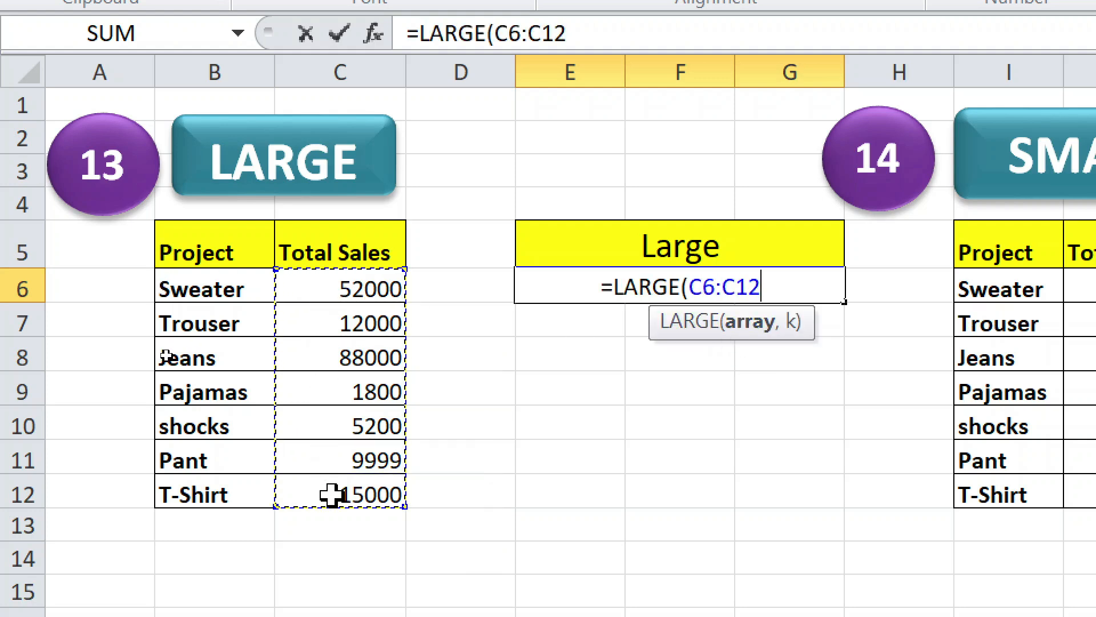
{"action": "type", "text": ","}
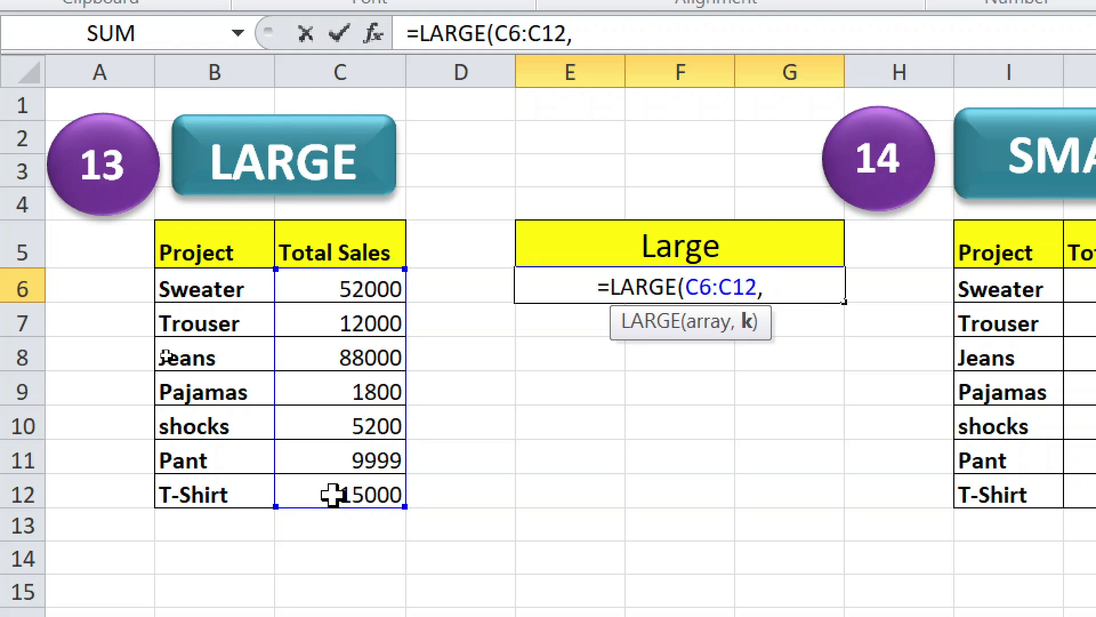
{"action": "type", "text": "2)"}
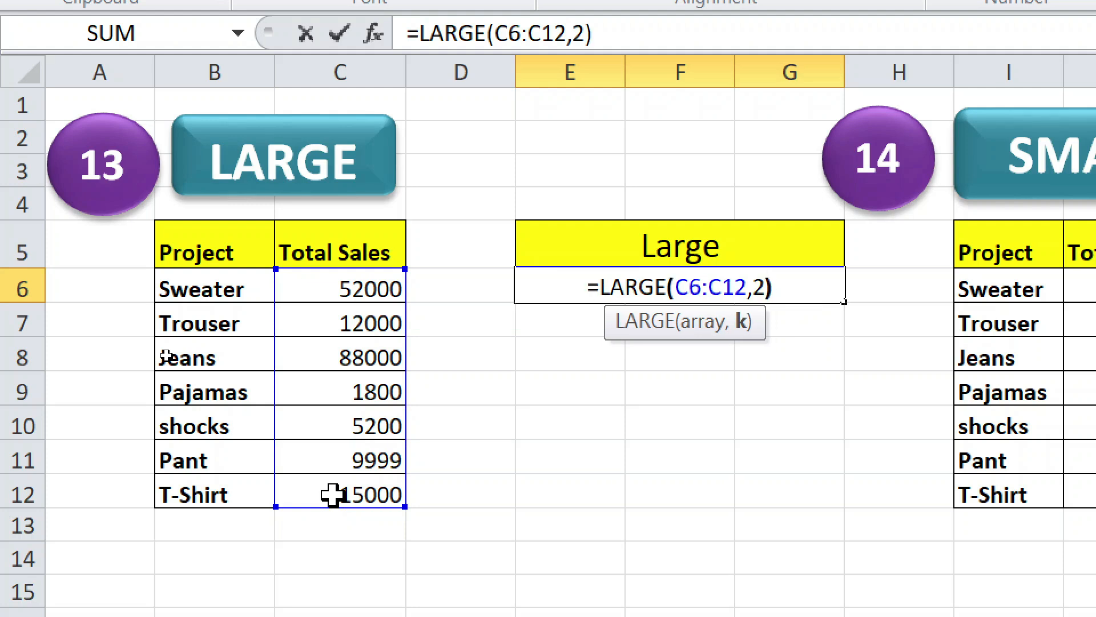
{"action": "key", "text": "Return"}
{"action": "left_click", "coordinate": [696, 289]}
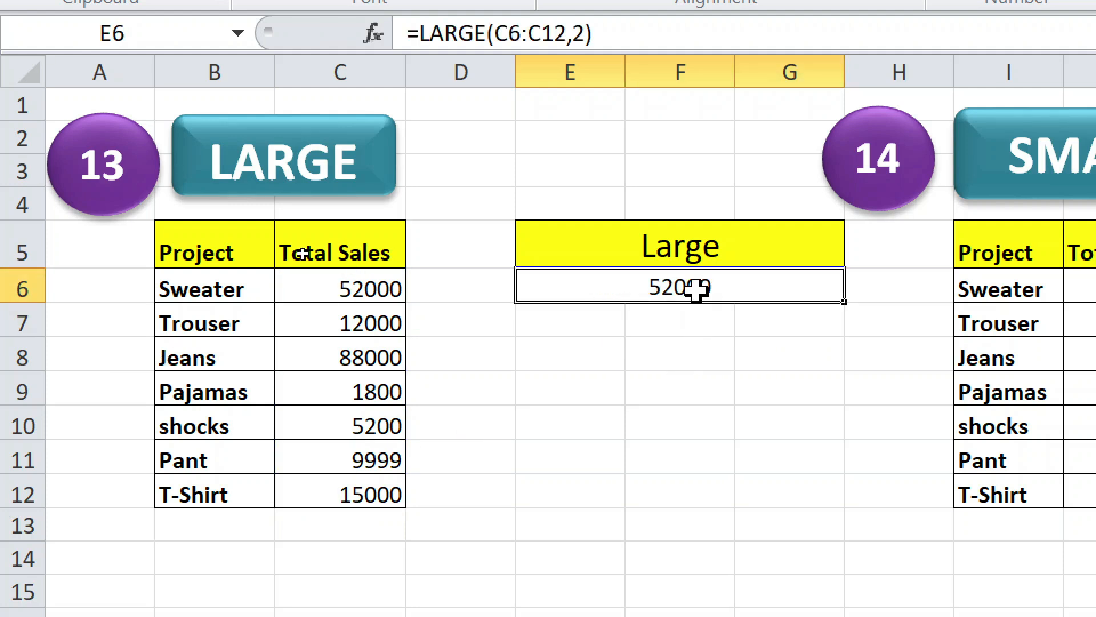
Compare the top sales values in C8 and C6, and change the LARGE formula in E6 to return the third-largest value
{"action": "left_click", "coordinate": [350, 357]}
{"action": "left_click", "coordinate": [370, 288]}
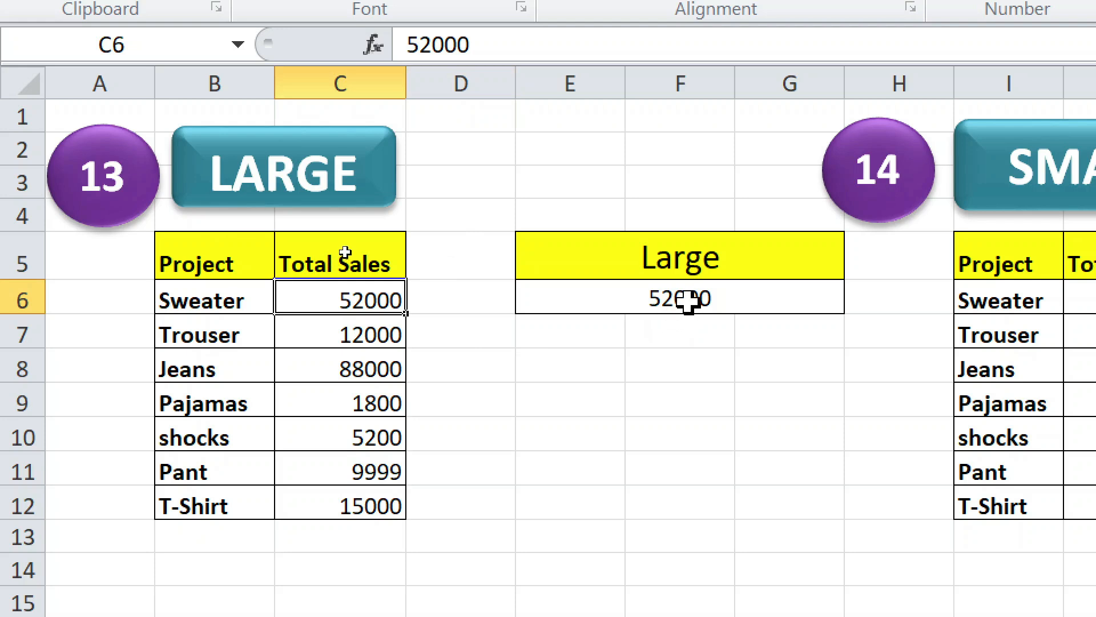
{"action": "double_click", "coordinate": [693, 237]}
{"action": "double_click", "coordinate": [757, 298]}
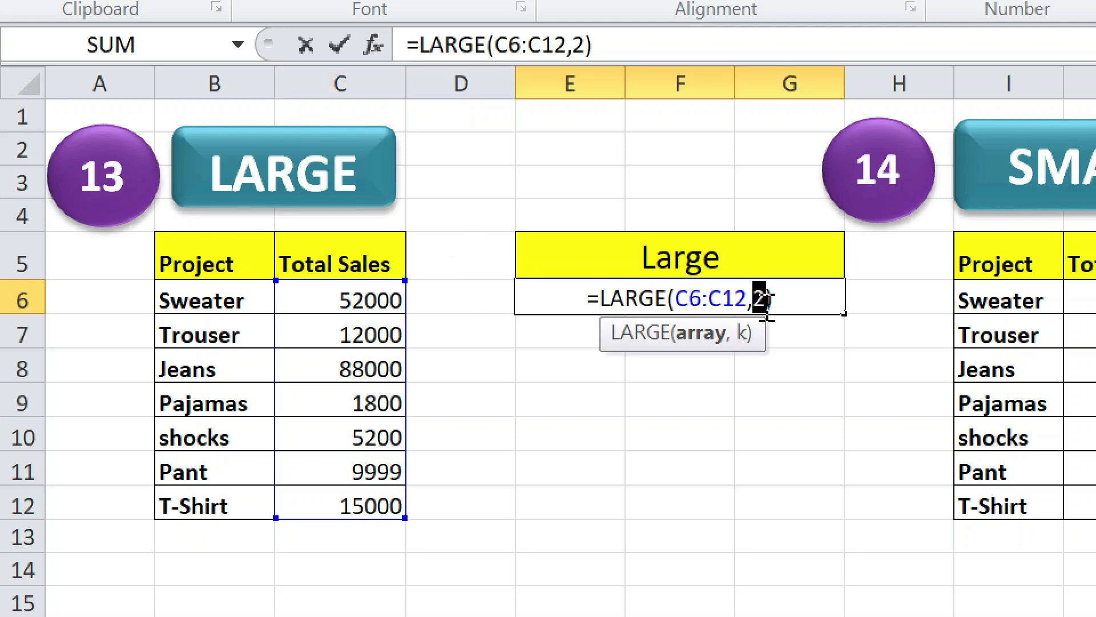
{"action": "key", "text": "Return"}
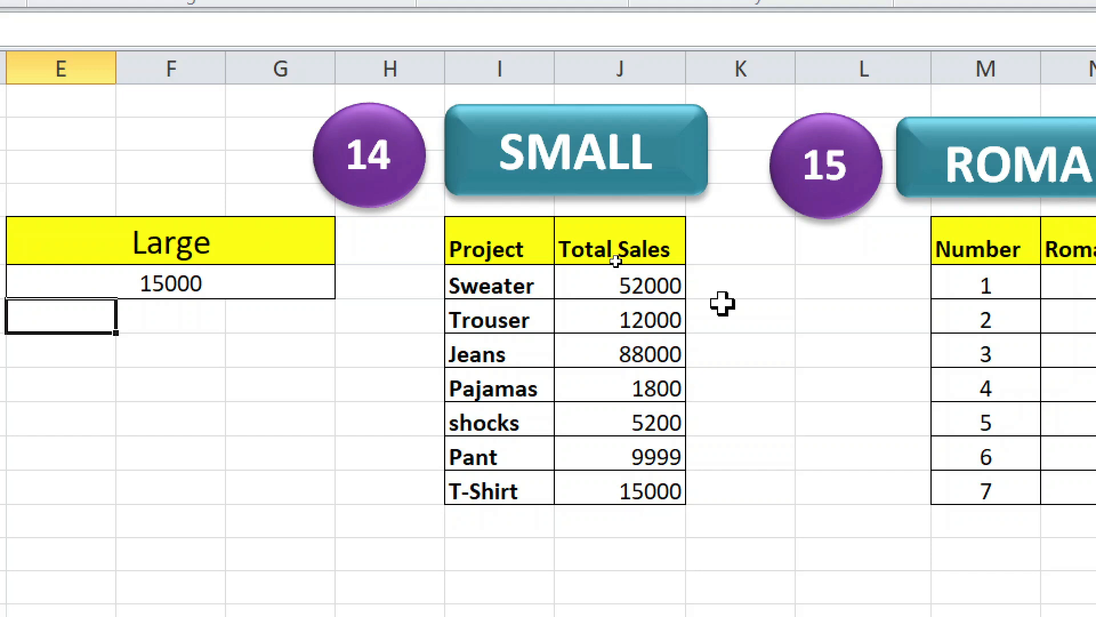
Find the smallest Total Sales value in J14 with a SMALL formula over J6:J12
{"action": "left_click", "coordinate": [623, 554]}
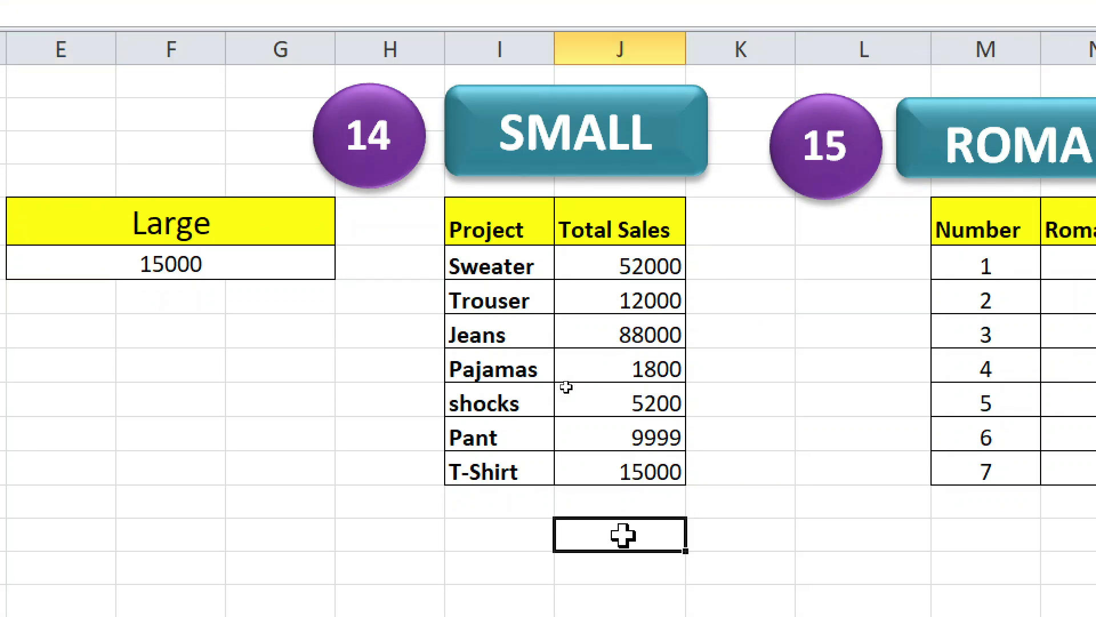
{"action": "type", "text": "=sma"}
{"action": "double_click", "coordinate": [630, 569]}
{"action": "left_click", "coordinate": [631, 267]}
{"action": "left_click_drag", "start_coordinate": [631, 221], "coordinate": [630, 421]}
{"action": "type", "text": ","}
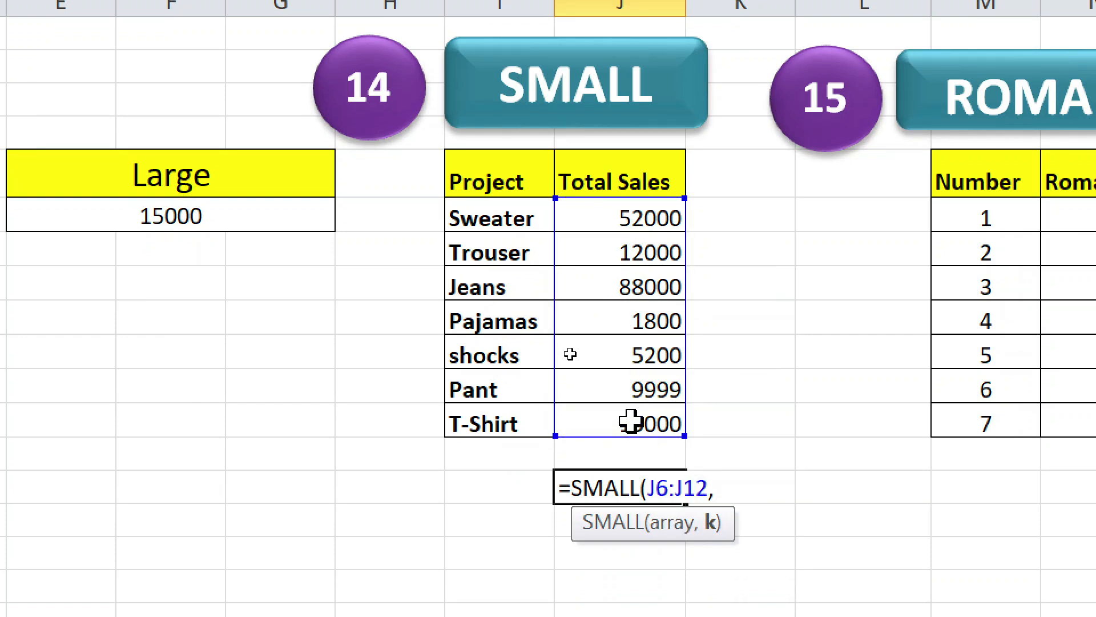
{"action": "key", "text": "Return"}
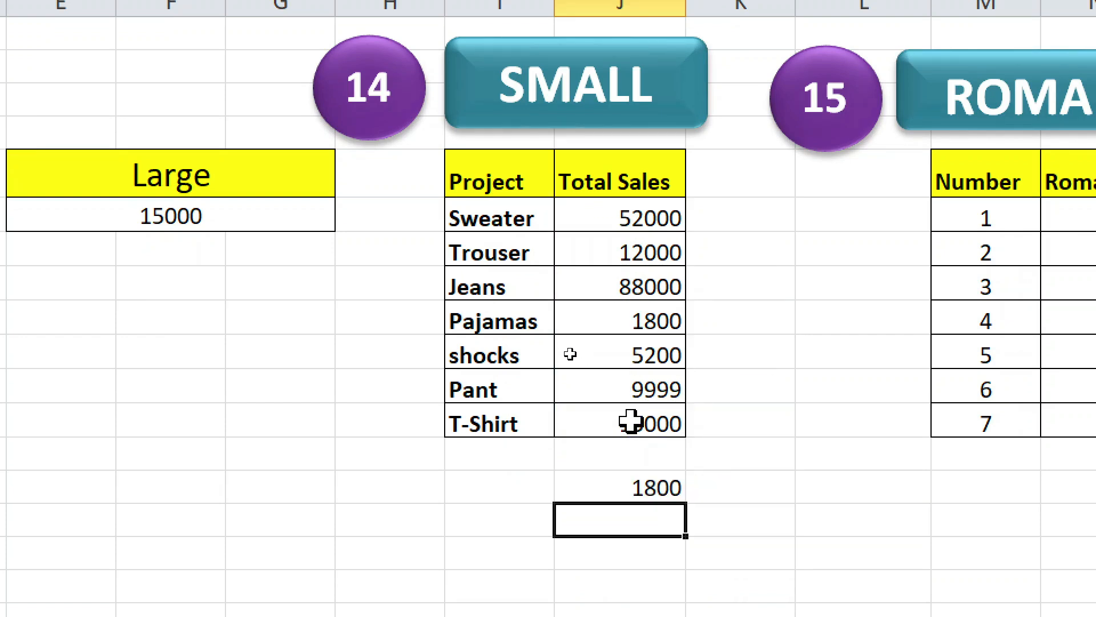
Change the SMALL formula in J14 to return the second-smallest Total Sales value, and again to return the third-smallest
{"action": "left_click", "coordinate": [657, 479]}
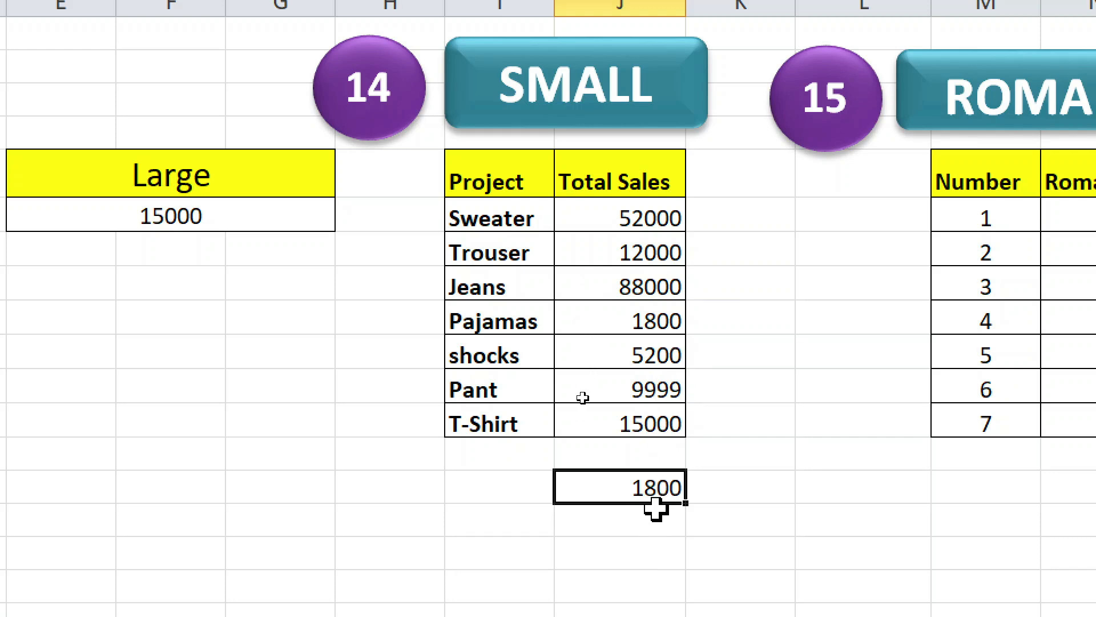
{"action": "double_click", "coordinate": [653, 490]}
{"action": "left_click", "coordinate": [727, 488]}
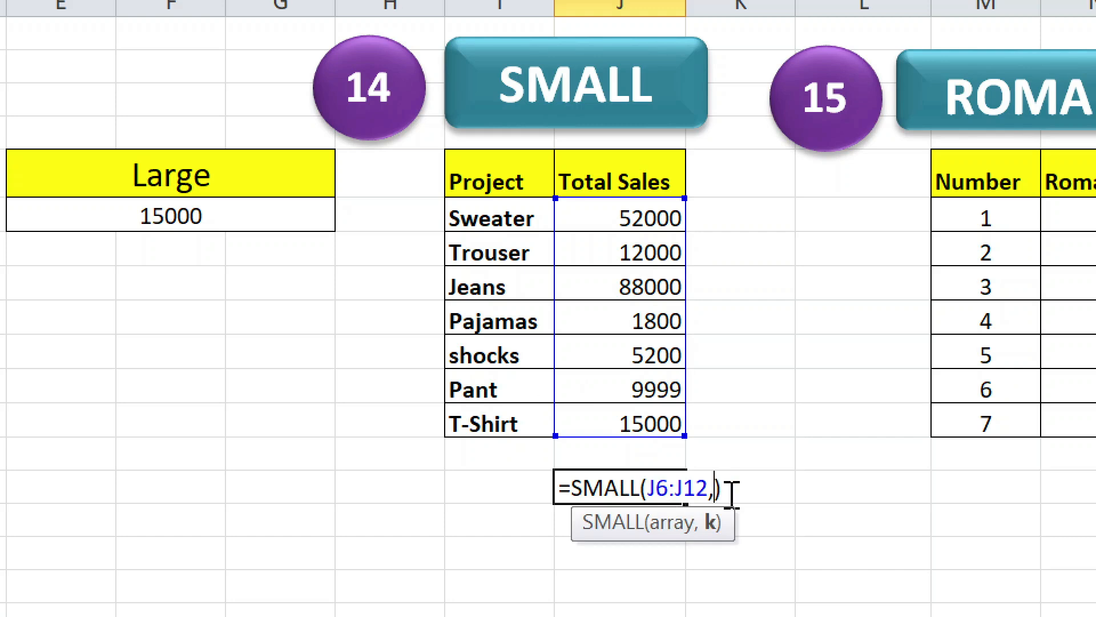
{"action": "key", "text": "Return"}
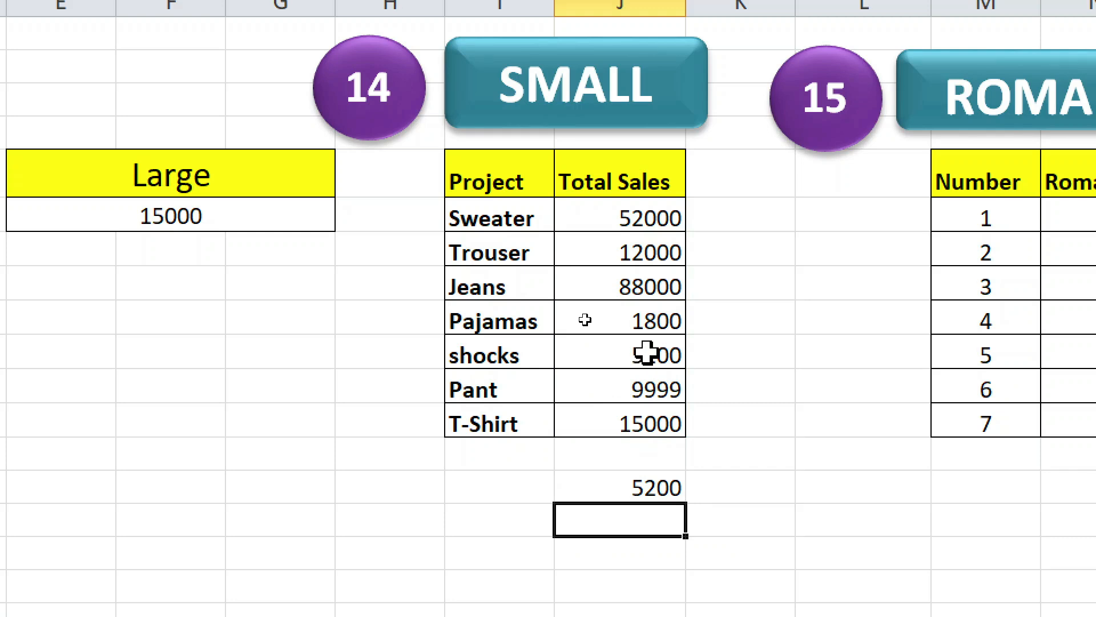
{"action": "double_click", "coordinate": [666, 490]}
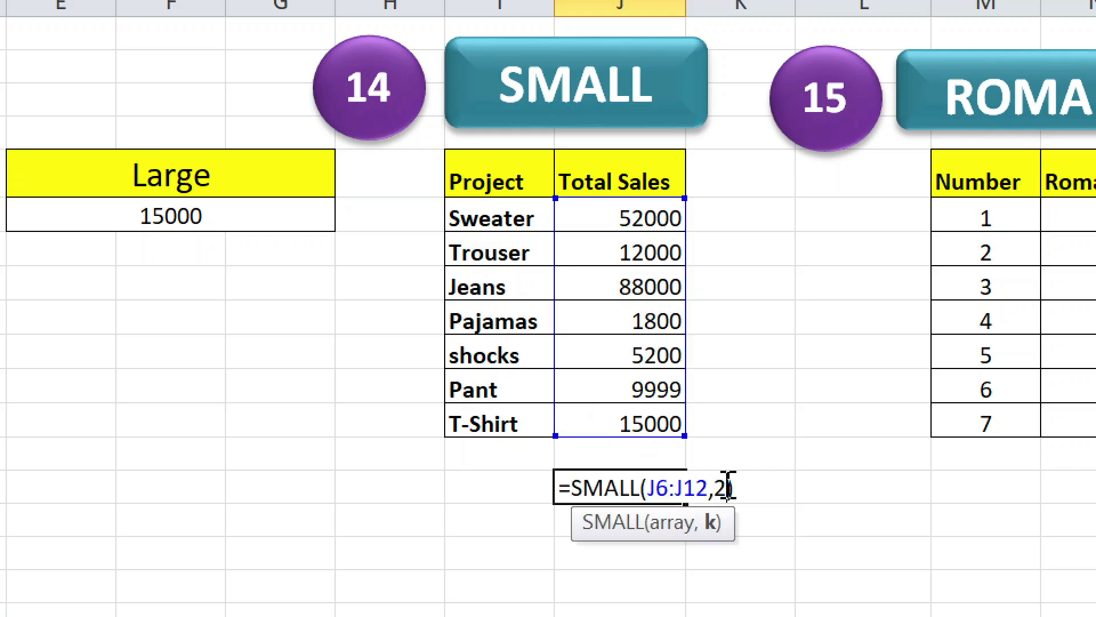
{"action": "key", "text": "Return"}
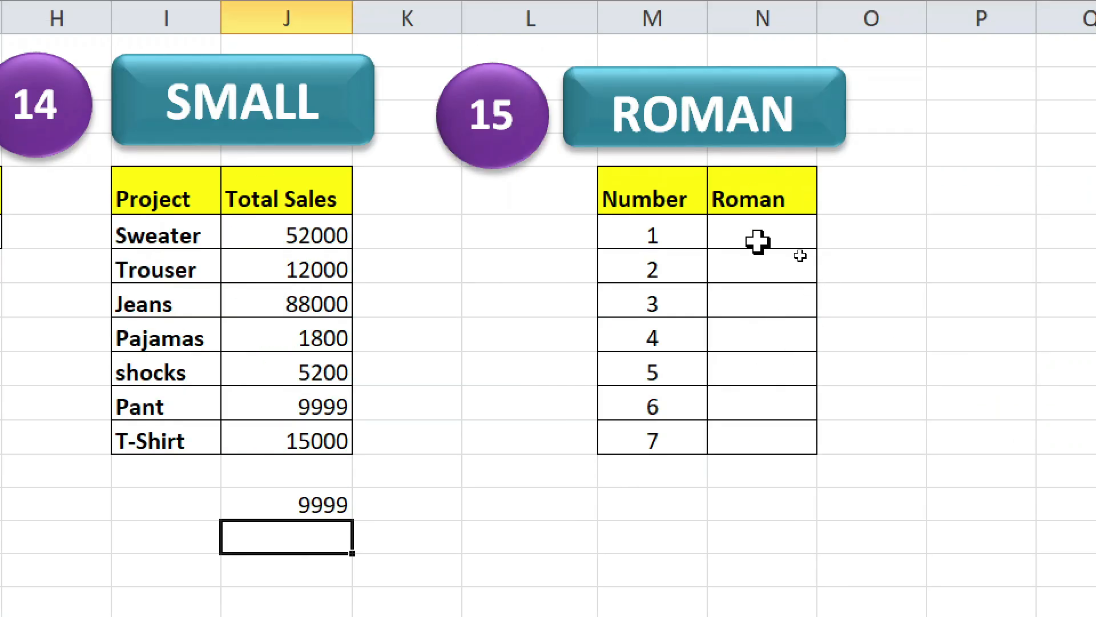
Convert the numbers to Roman numerals with =ROMAN(M6) in N6, filled down to N12
{"action": "left_click", "coordinate": [757, 235]}
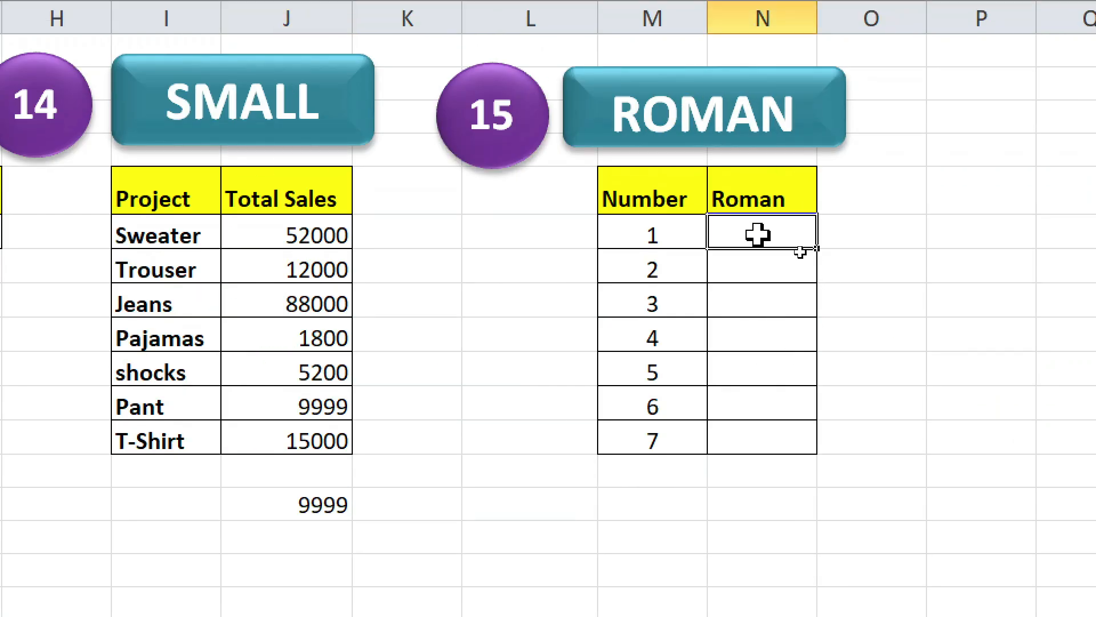
{"action": "double_click", "coordinate": [760, 234]}
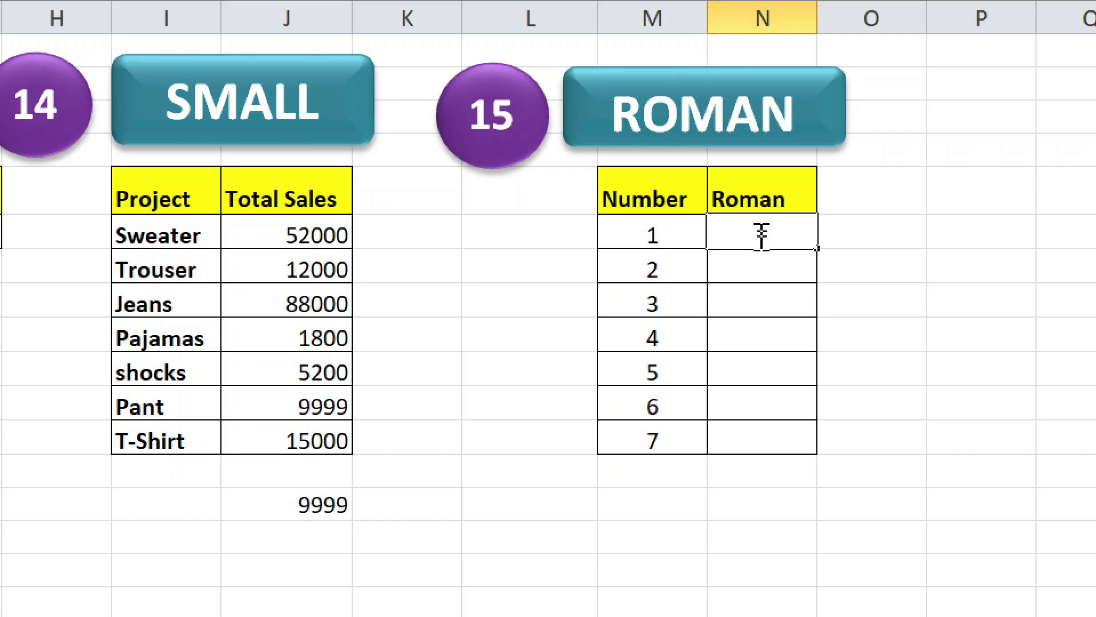
{"action": "type", "text": "=rom"}
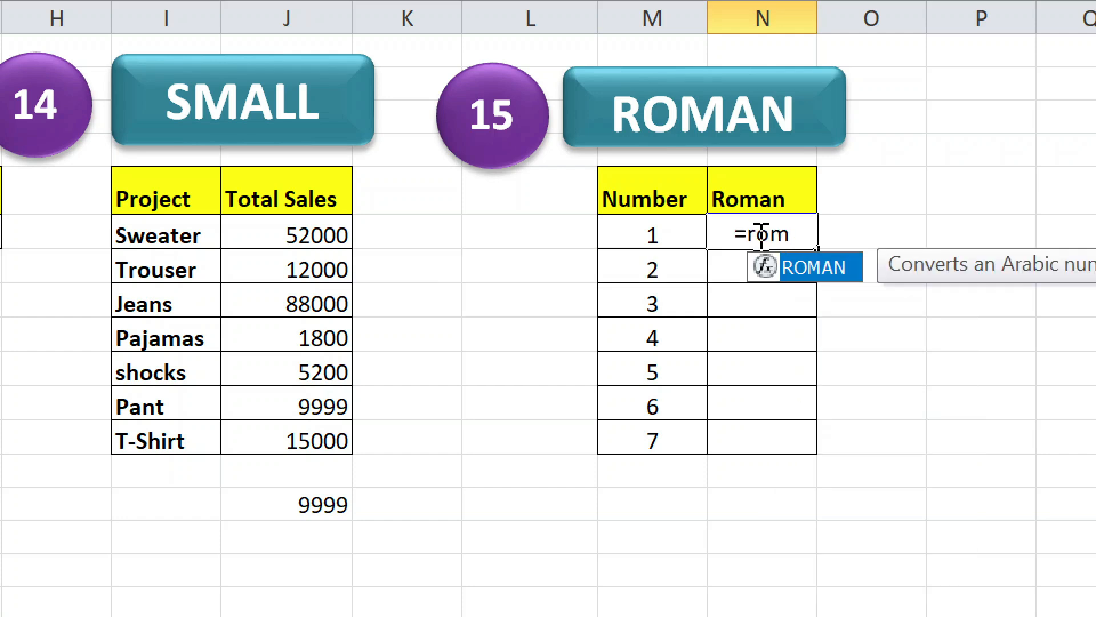
{"action": "double_click", "coordinate": [826, 268]}
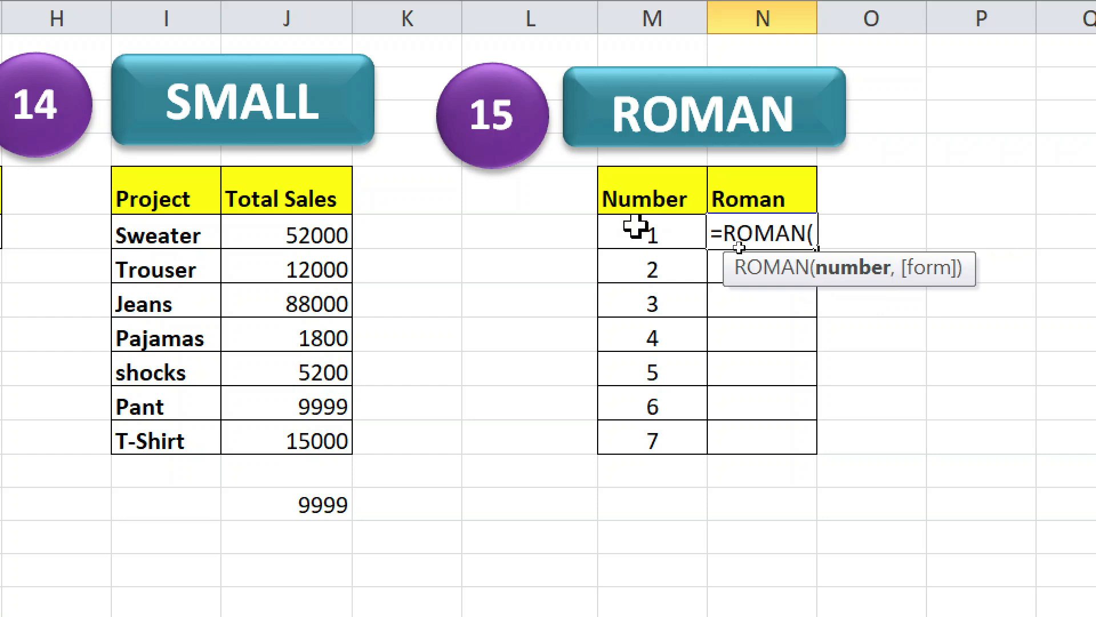
{"action": "left_click", "coordinate": [640, 231]}
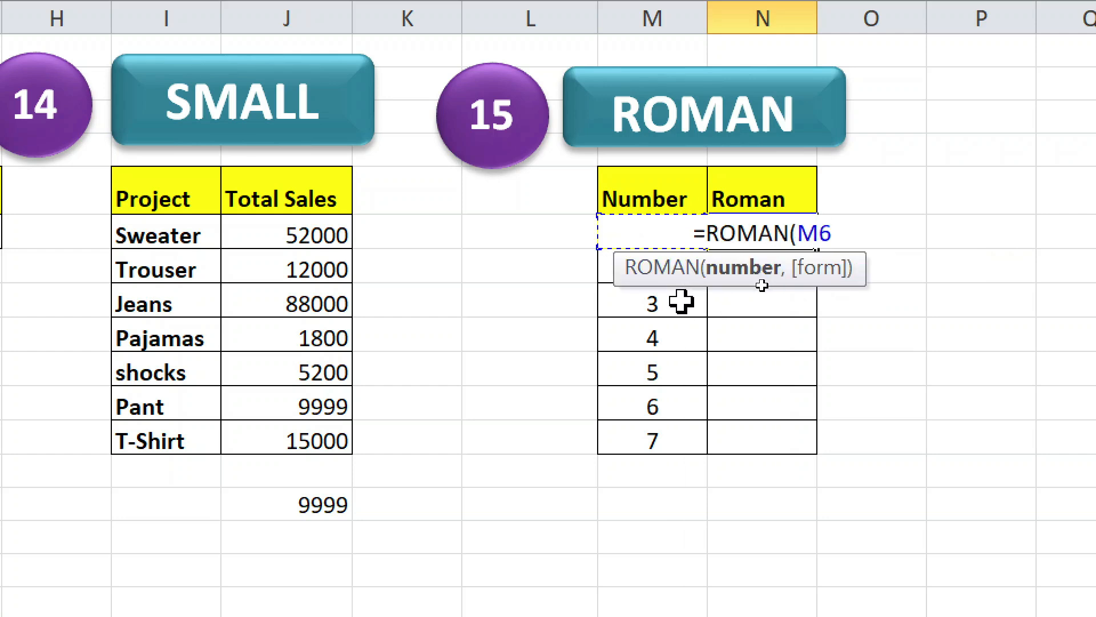
{"action": "type", "text": ")"}
{"action": "key", "text": "Return"}
{"action": "left_click", "coordinate": [803, 234]}
{"action": "double_click", "coordinate": [819, 249]}
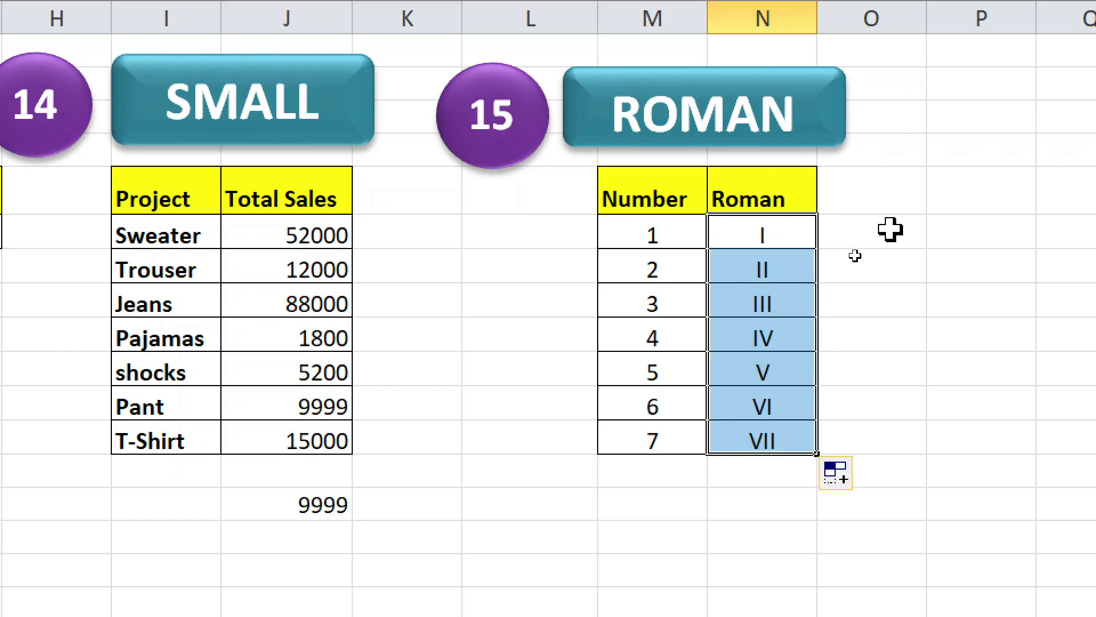
Replace the fifth number in the ROMAN table, M10, with 55
{"action": "left_click", "coordinate": [645, 360]}
{"action": "type", "text": "55"}
{"action": "key", "text": "Return"}
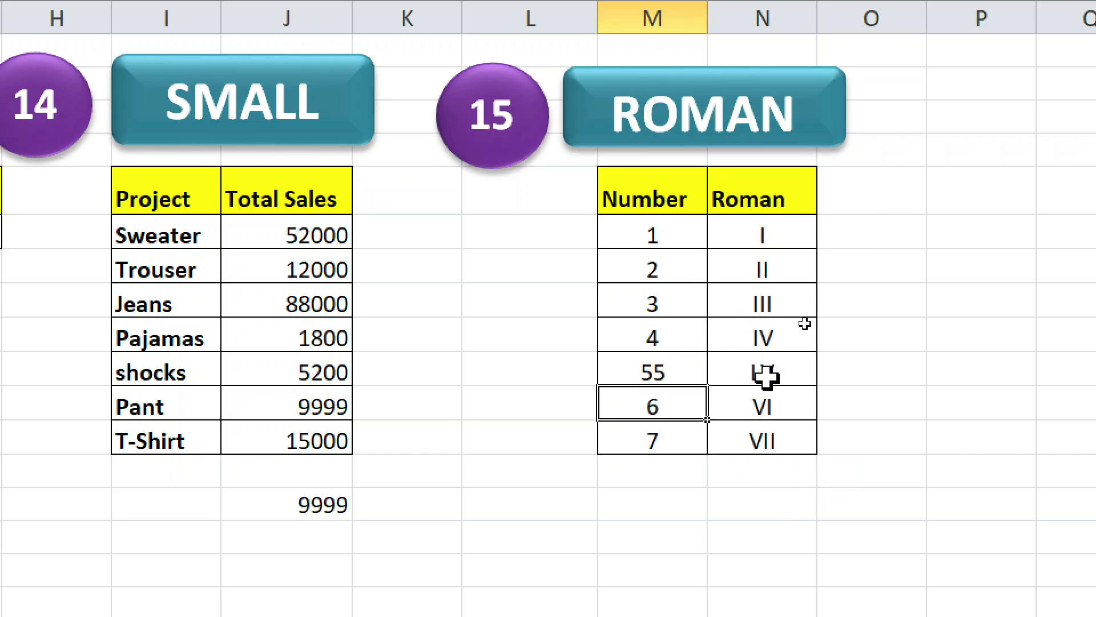
Convert the Pajamas sales figure to a Roman numeral with =ROMAN(J9) in K9
{"action": "left_click", "coordinate": [308, 338]}
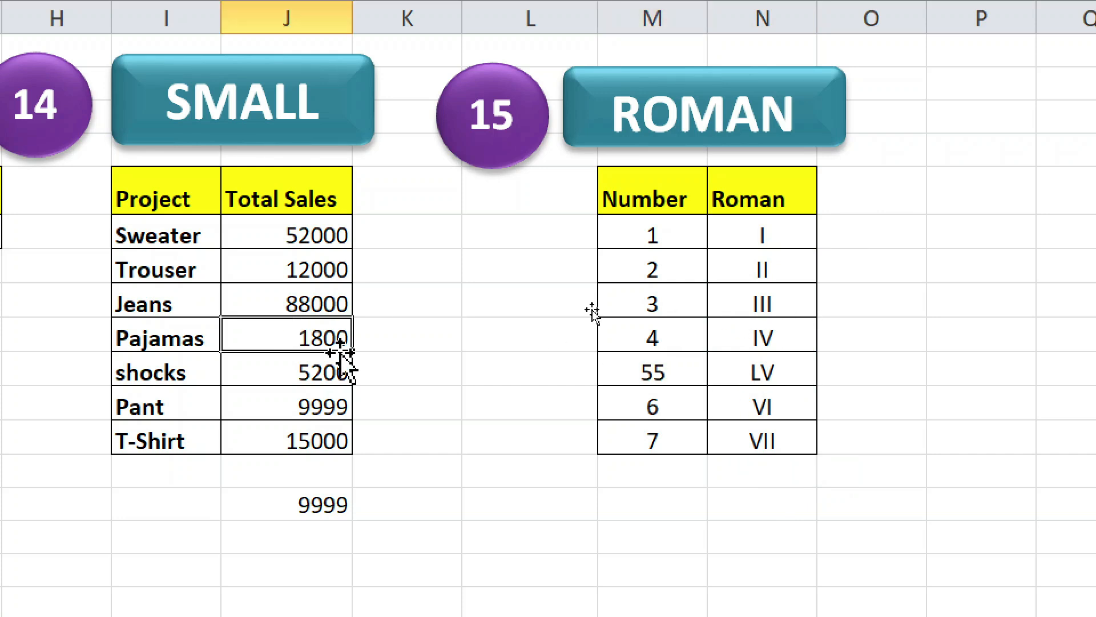
{"action": "left_click", "coordinate": [427, 331]}
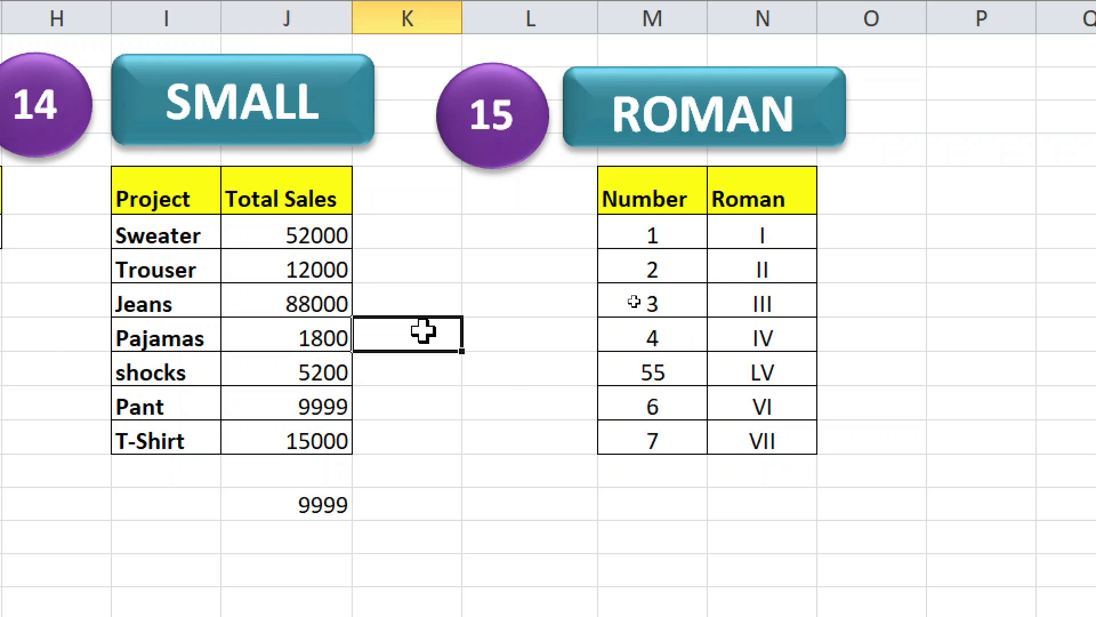
{"action": "type", "text": "=r"}
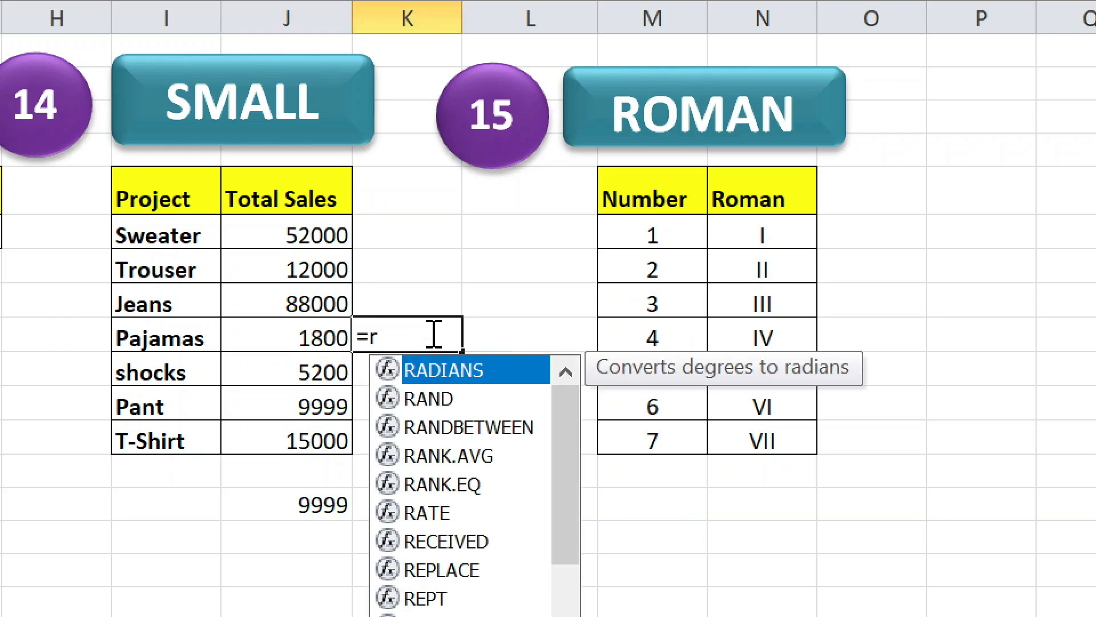
{"action": "type", "text": "om"}
{"action": "key", "text": "Tab"}
{"action": "left_click", "coordinate": [321, 331]}
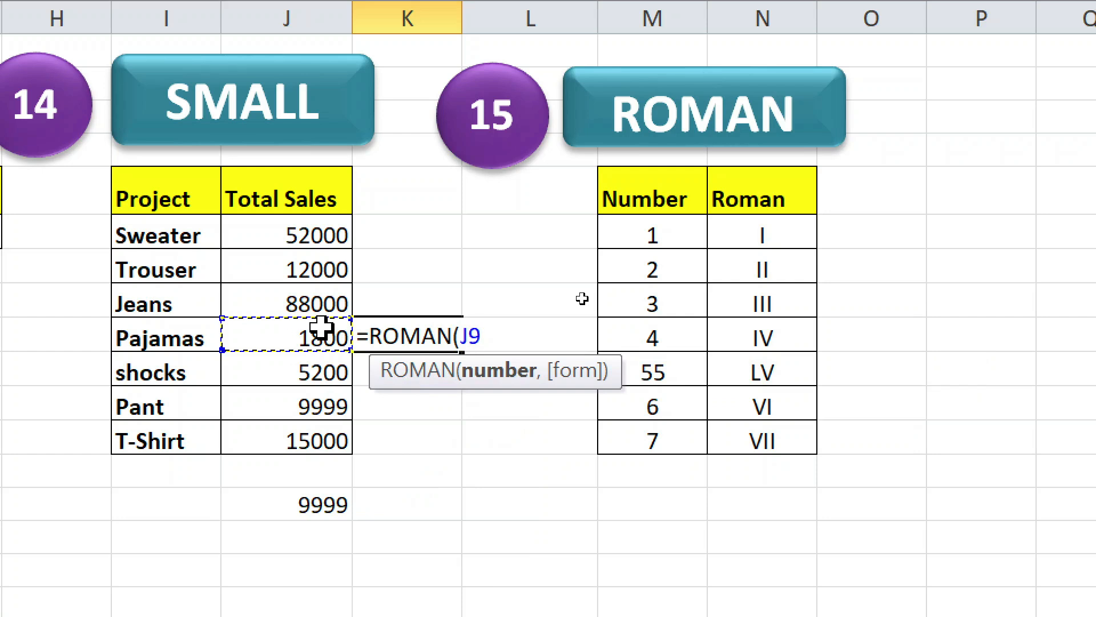
{"action": "type", "text": ")"}
{"action": "key", "text": "Return"}
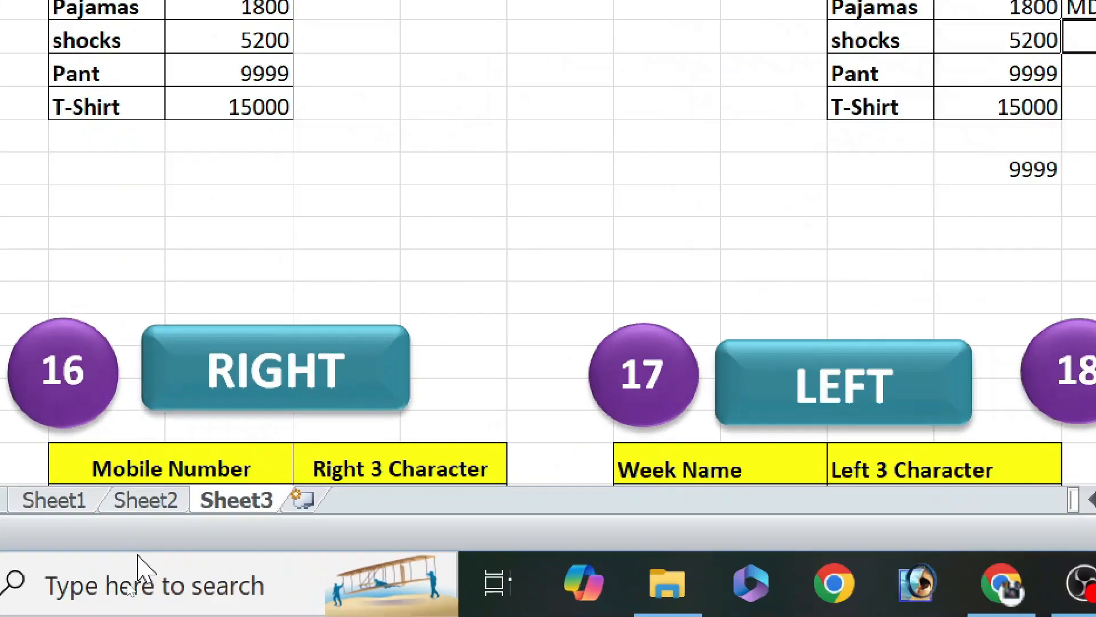
Extract the last four digits of each mobile number with =RIGHT(B24,4) in D24, filled down to row 30
{"action": "scroll", "coordinate": [204, 468], "scroll_direction": "down", "scroll_amount": 3}
{"action": "scroll", "coordinate": [343, 205], "scroll_direction": "up", "scroll_amount": 1}
{"action": "scroll", "coordinate": [342, 206], "scroll_direction": "down", "scroll_amount": 1}
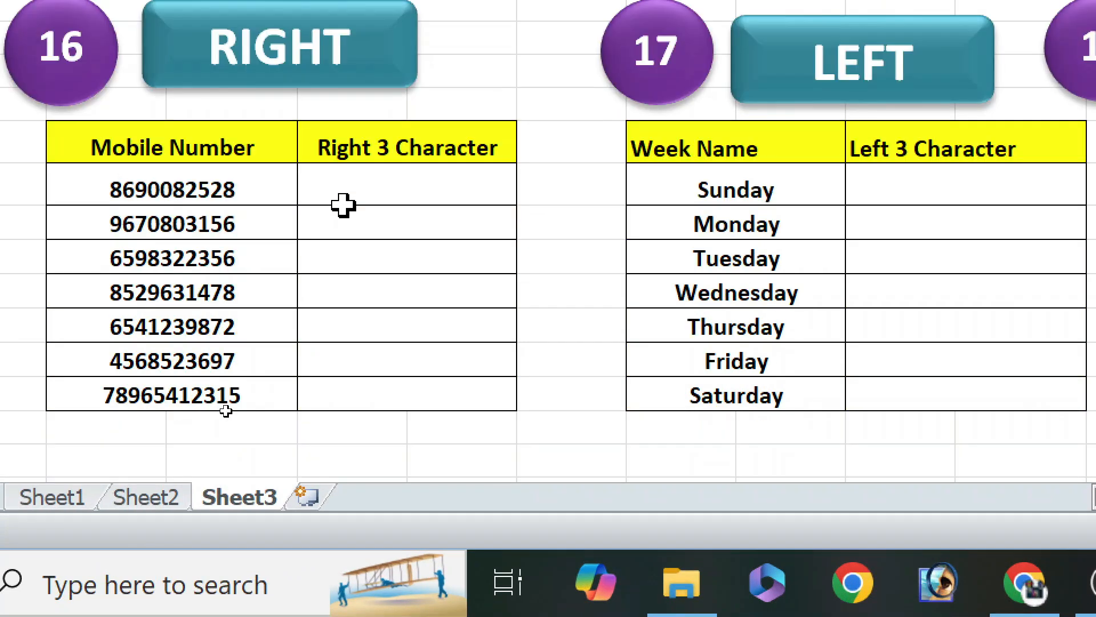
{"action": "left_click", "coordinate": [426, 183]}
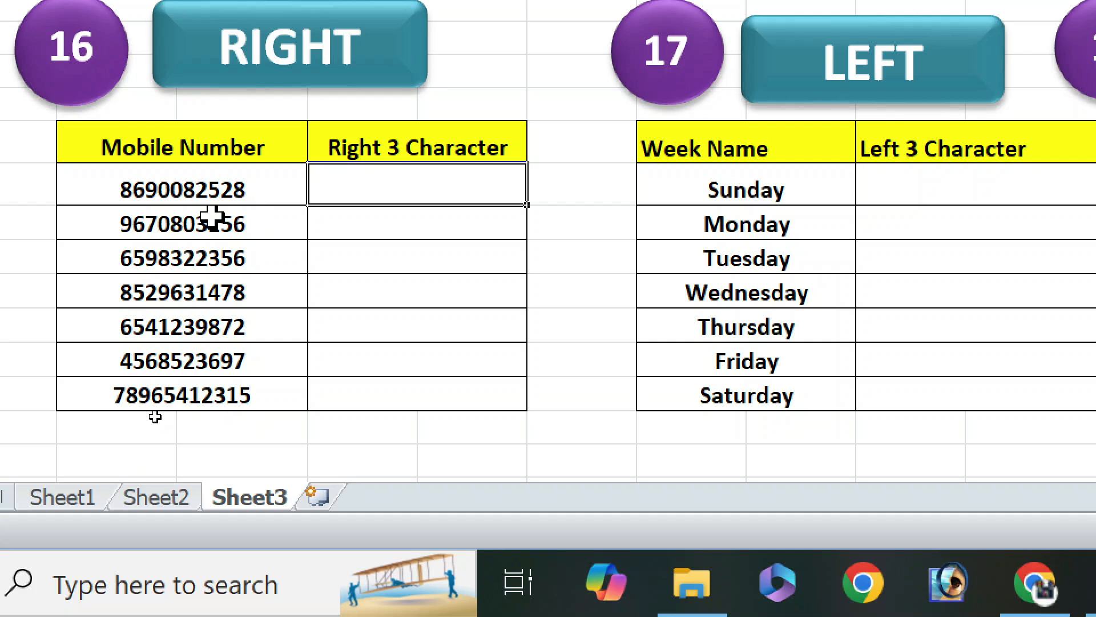
{"action": "type", "text": "=right"}
{"action": "key", "text": "Tab"}
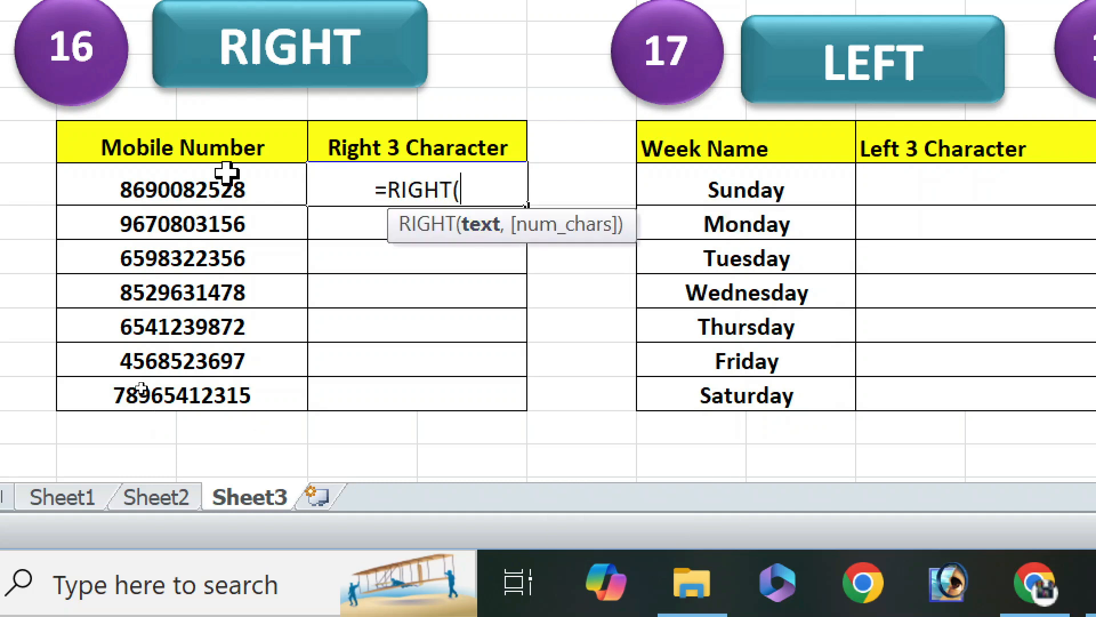
{"action": "left_click", "coordinate": [156, 184]}
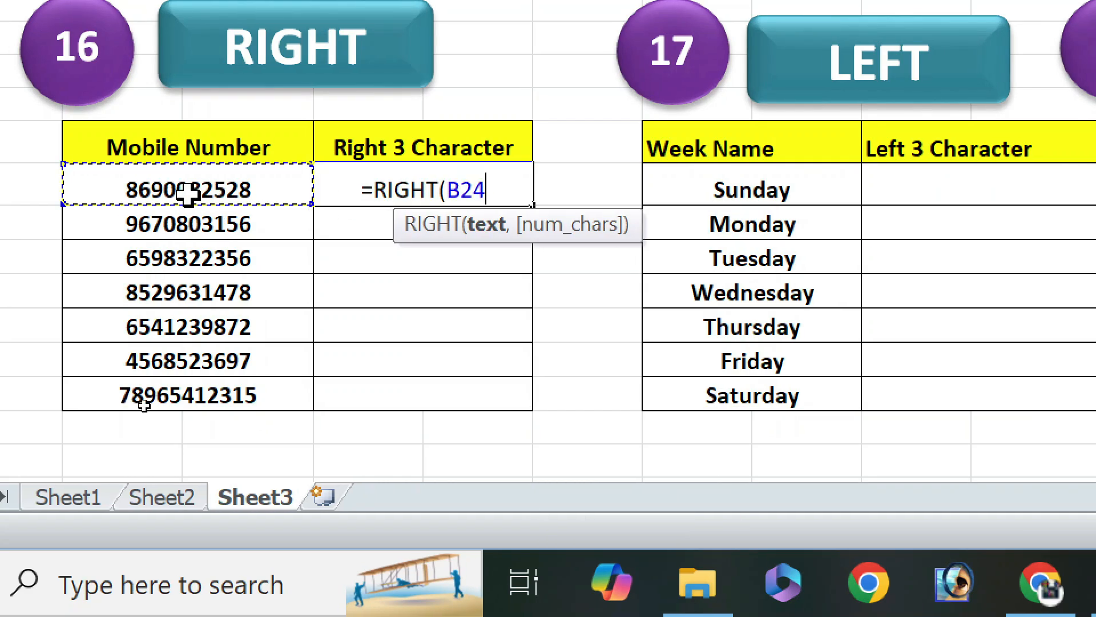
{"action": "type", "text": ","}
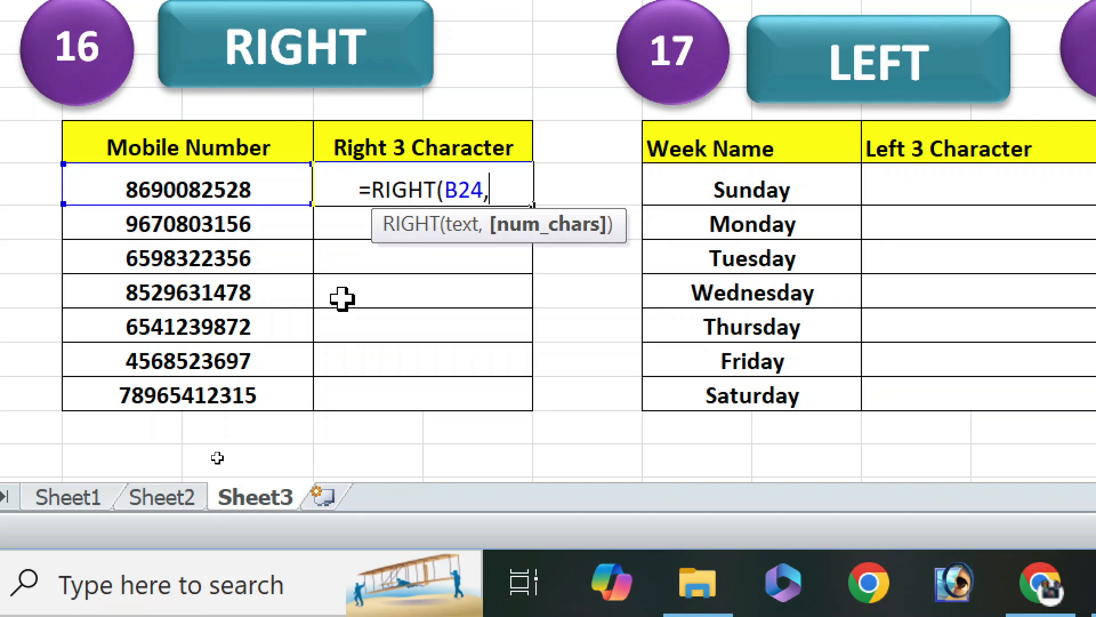
{"action": "type", "text": "4"}
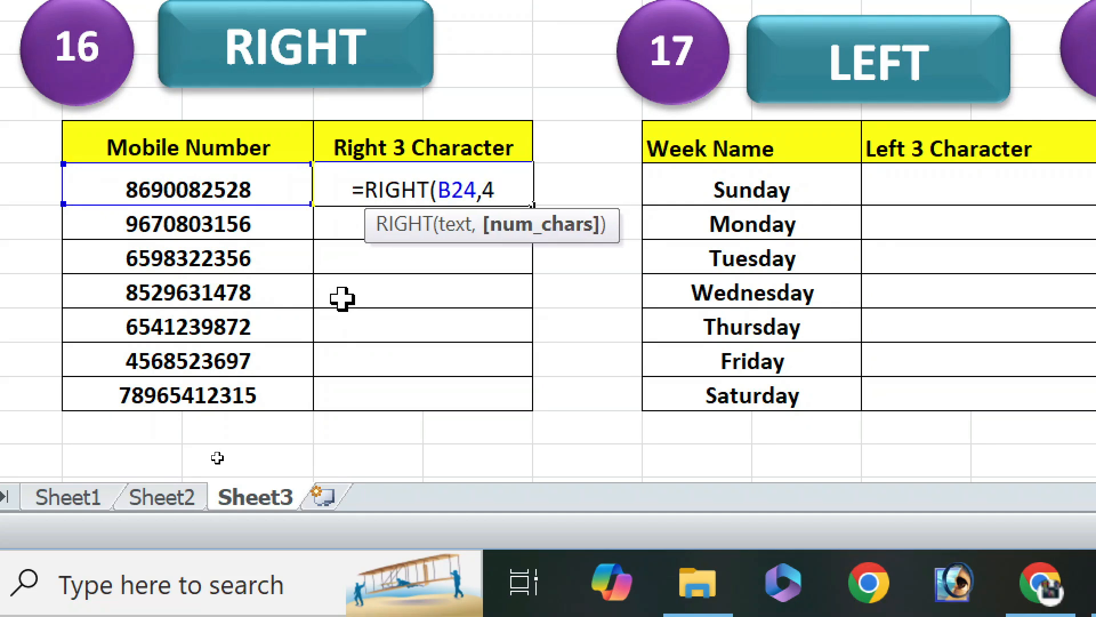
{"action": "type", "text": ")"}
{"action": "key", "text": "Return"}
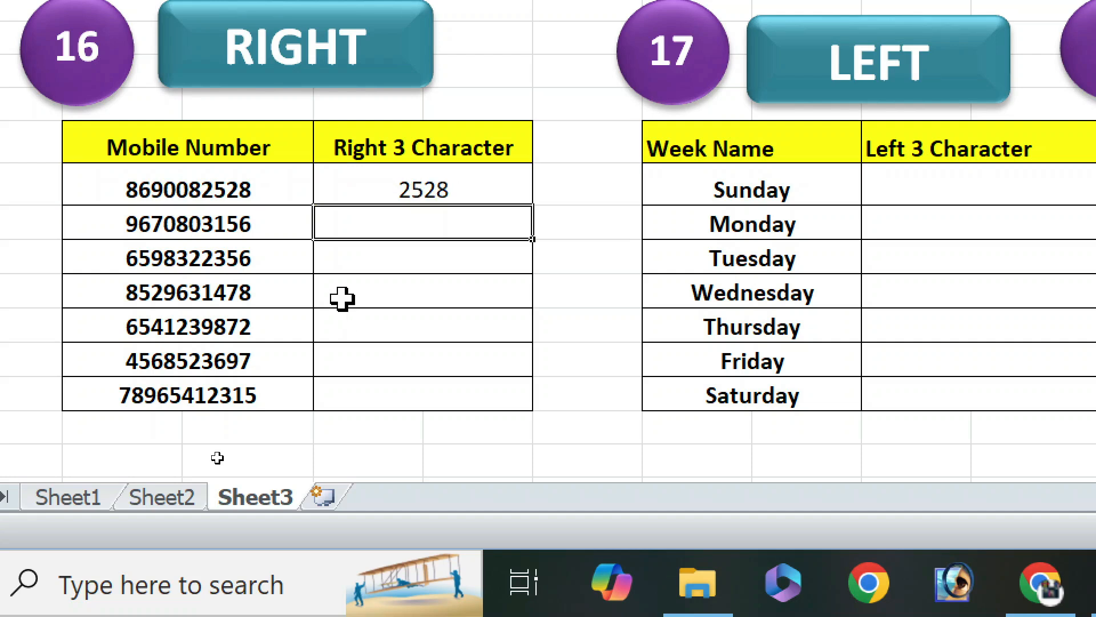
{"action": "left_click", "coordinate": [472, 195]}
{"action": "left_click_drag", "start_coordinate": [532, 205], "coordinate": [506, 399]}
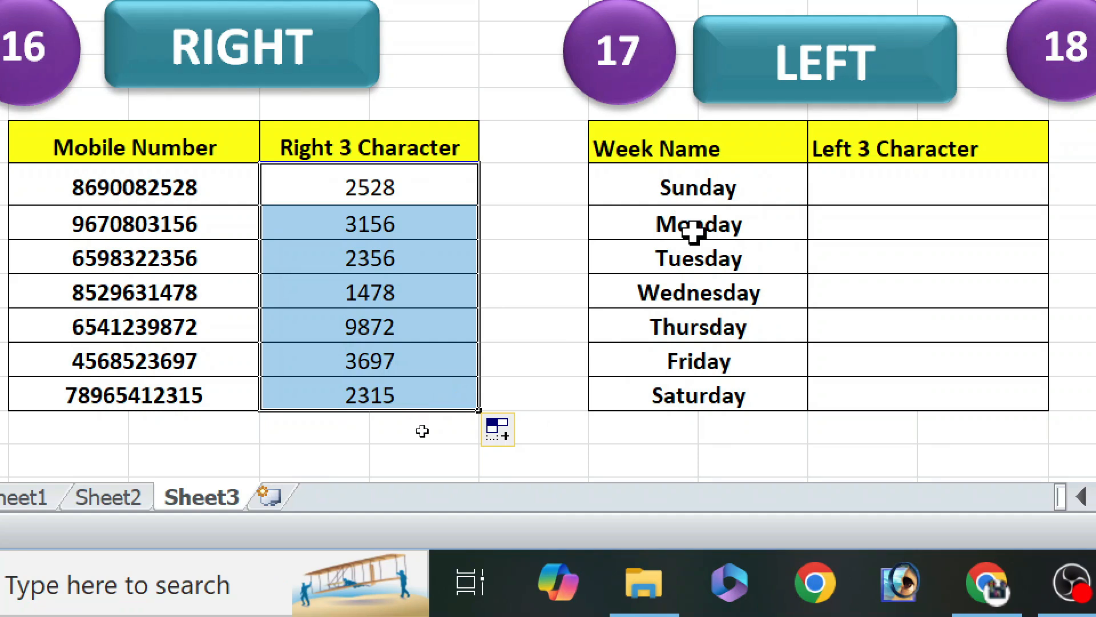
Extract the first three letters of Sunday with =LEFT(G24,3) in I24, under Left 3 Character
{"action": "left_click", "coordinate": [871, 190]}
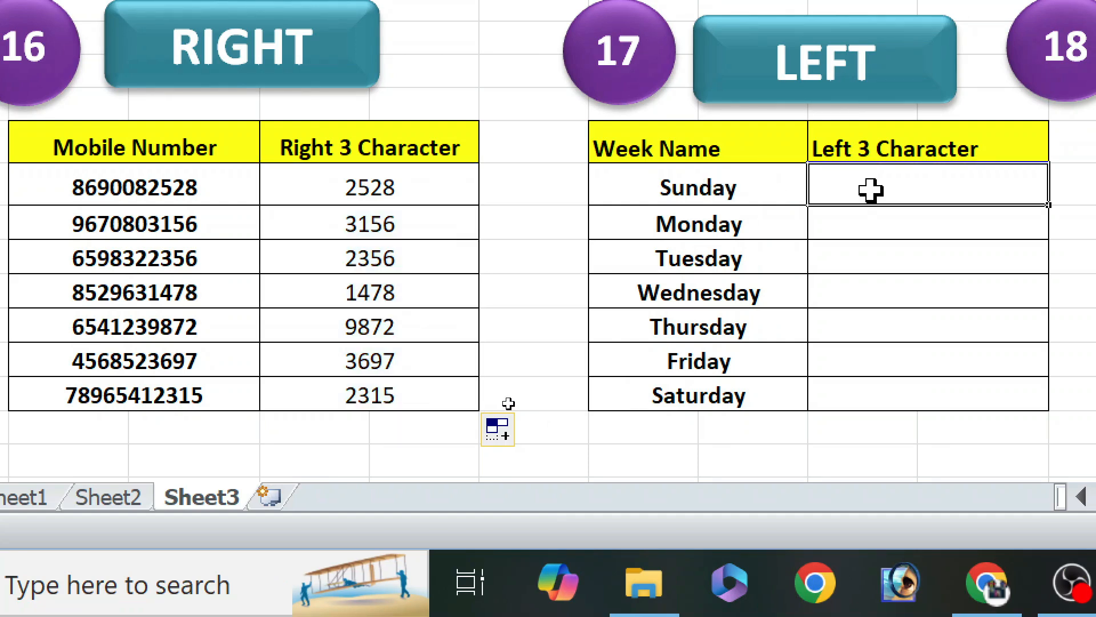
{"action": "type", "text": "="}
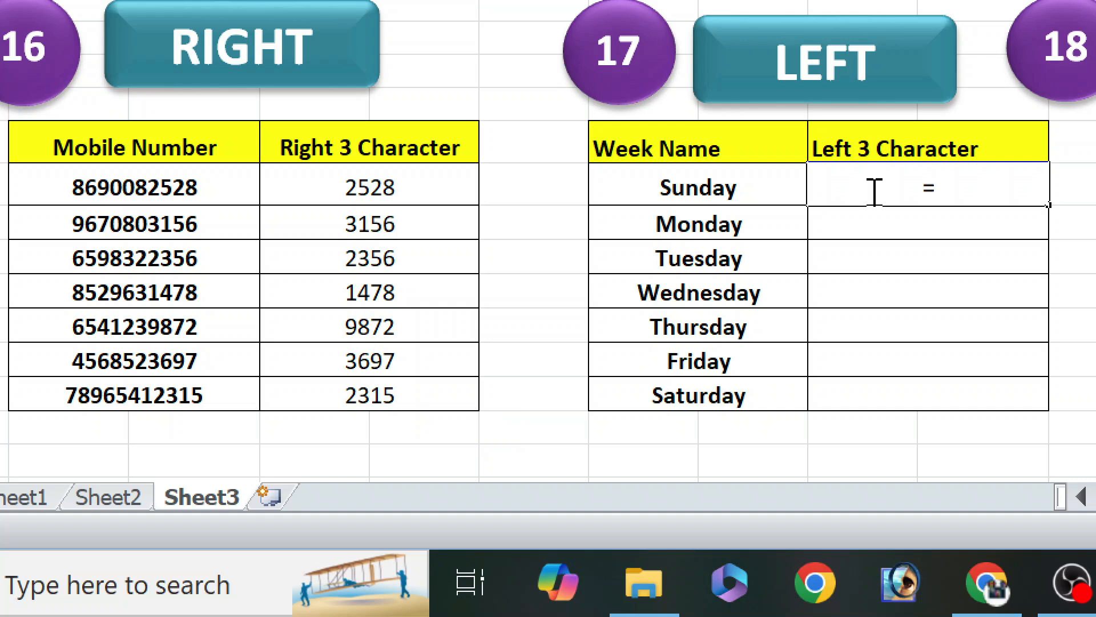
{"action": "type", "text": "le"}
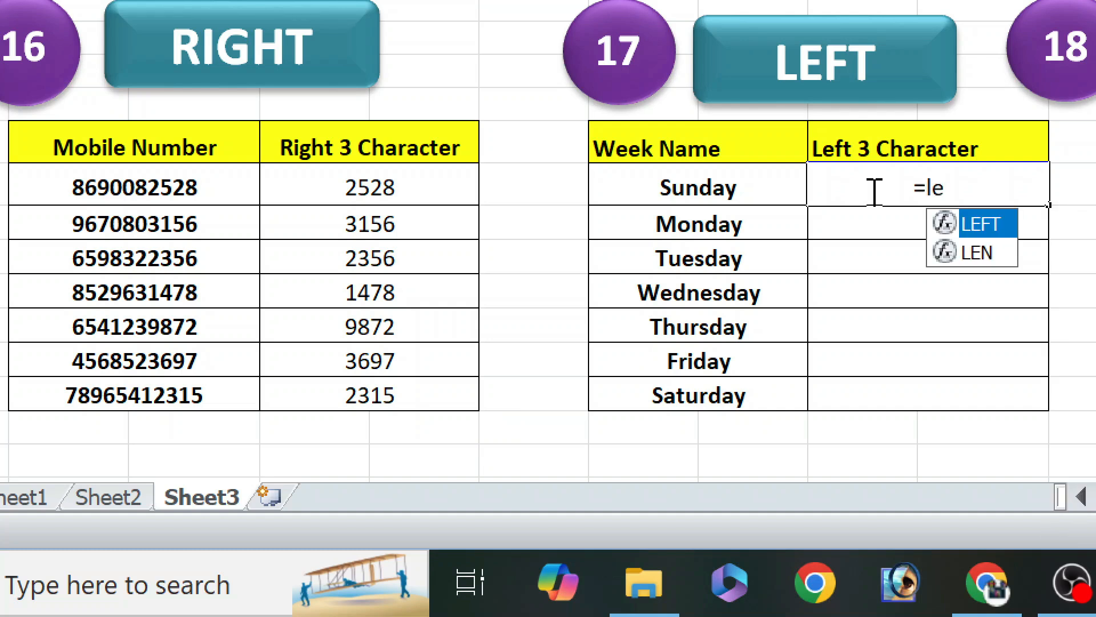
{"action": "double_click", "coordinate": [999, 227]}
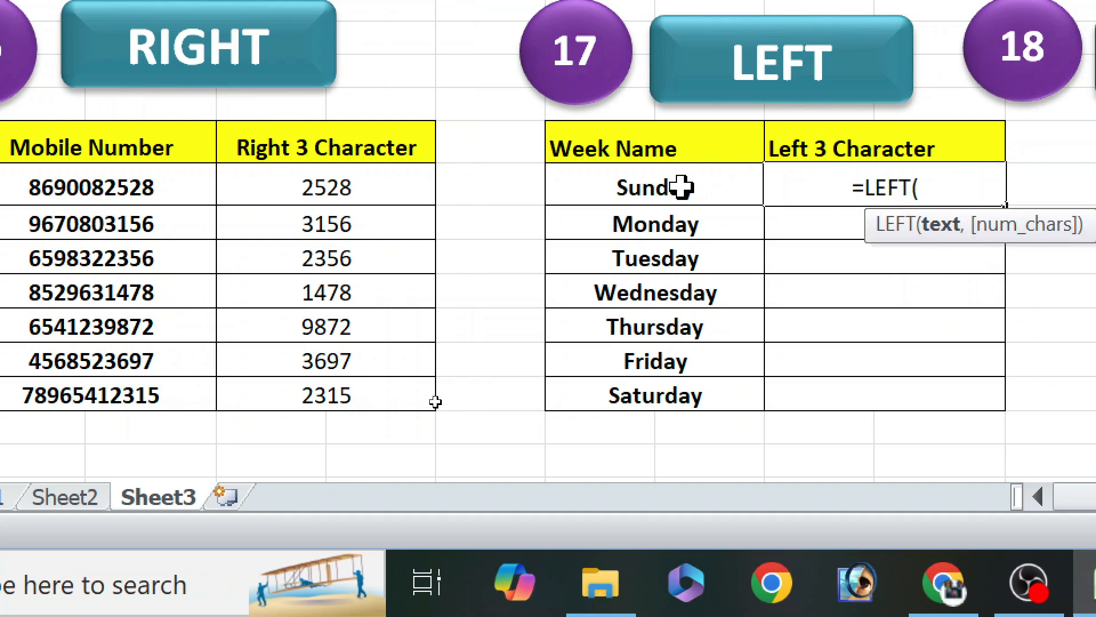
{"action": "left_click", "coordinate": [682, 187]}
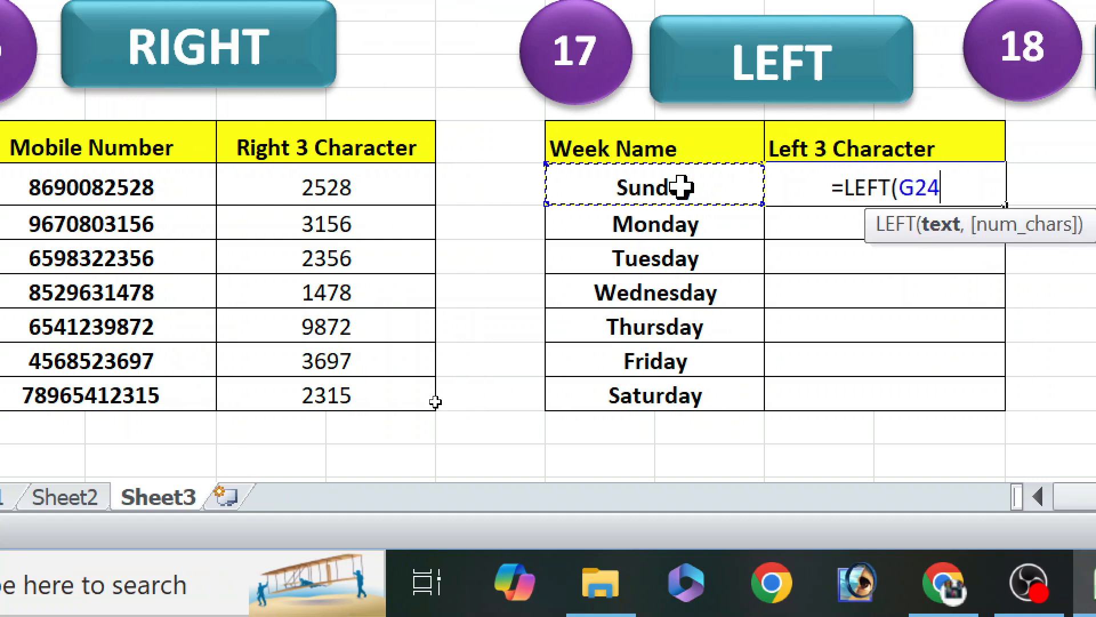
{"action": "type", "text": ","}
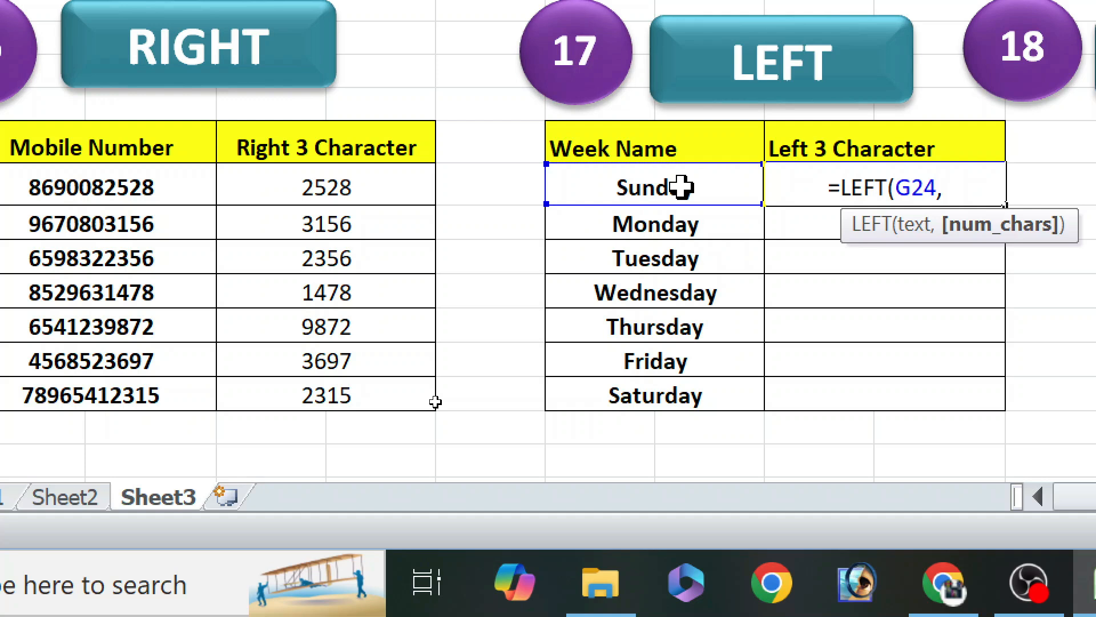
{"action": "type", "text": "3)"}
{"action": "key", "text": "Return"}
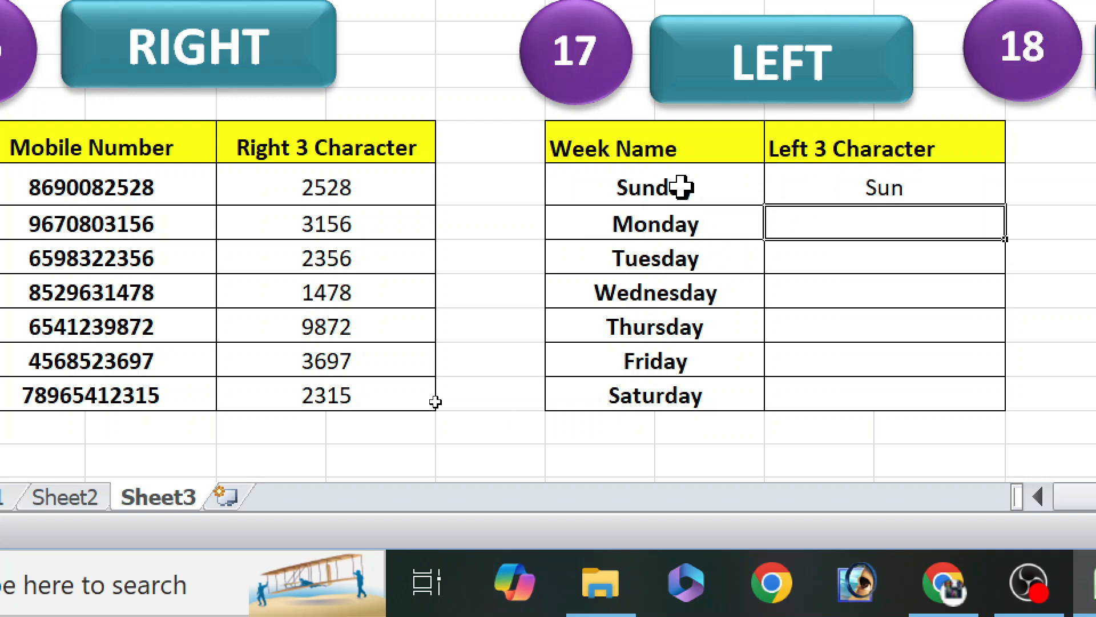
Fill the three-letter LEFT formula in I24 down the Left 3 Character column to Saturday in row 30
{"action": "left_click", "coordinate": [834, 187]}
{"action": "left_click_drag", "start_coordinate": [1004, 205], "coordinate": [967, 403]}
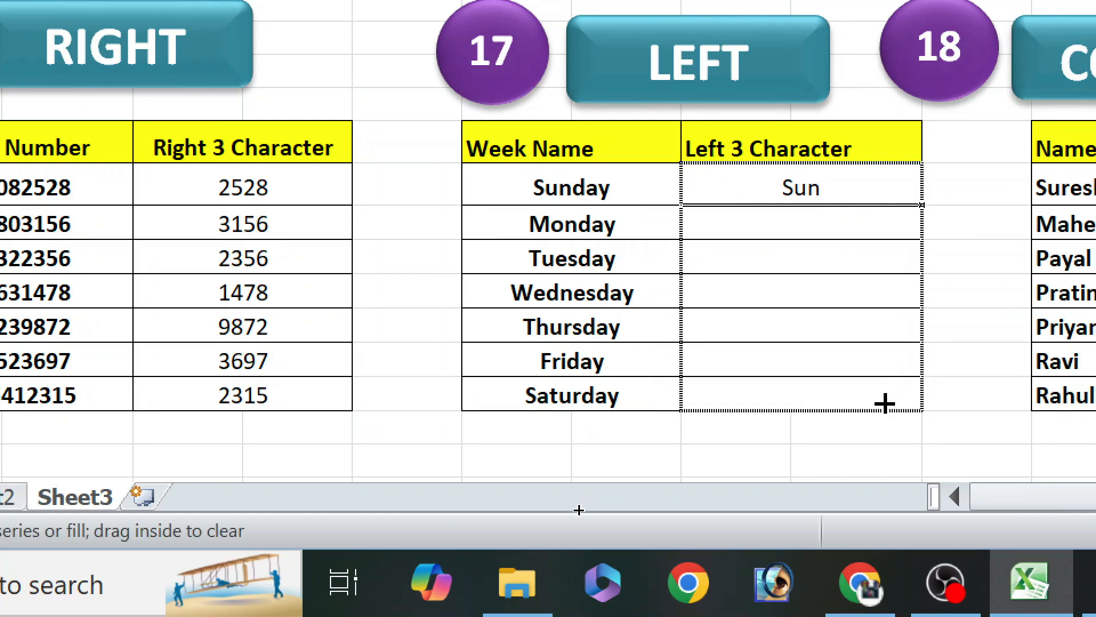
Change the Sunday formula in I24 to =LEFT(G24,2) and fill it down to Saturday in row 30
{"action": "double_click", "coordinate": [806, 186]}
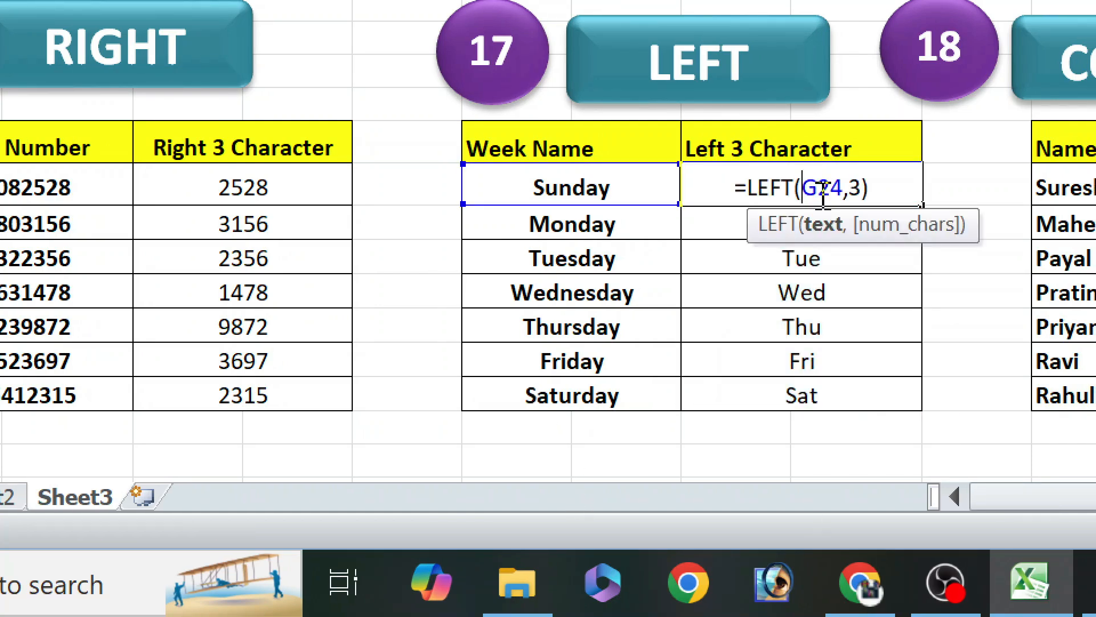
{"action": "left_click", "coordinate": [862, 188]}
{"action": "key", "text": "BackSpace"}
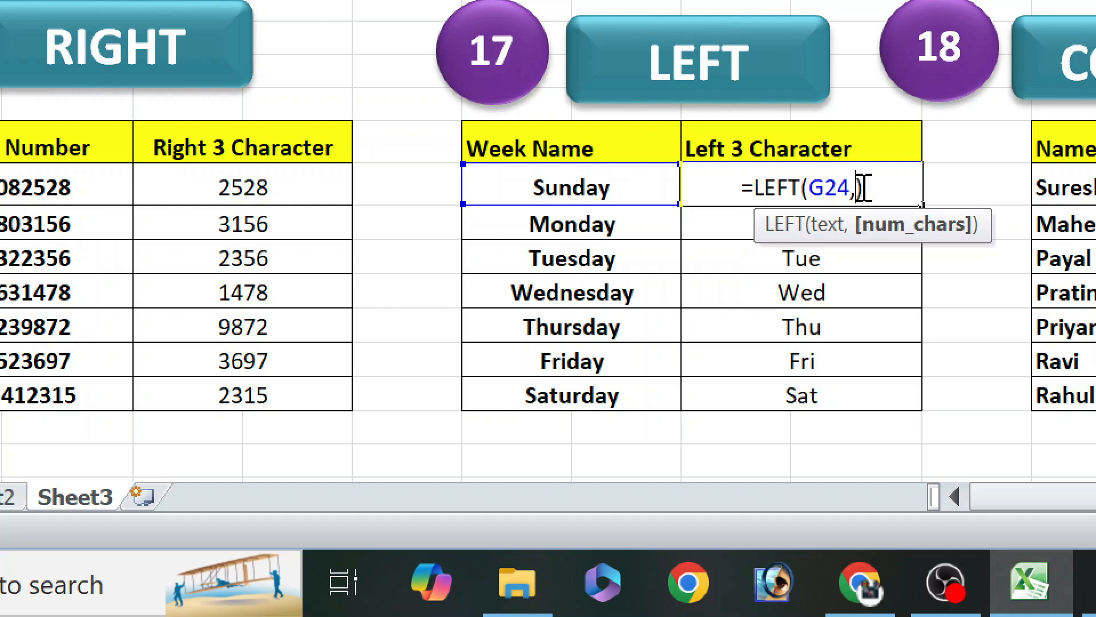
{"action": "type", "text": "2"}
{"action": "key", "text": "Return"}
{"action": "left_click", "coordinate": [861, 186]}
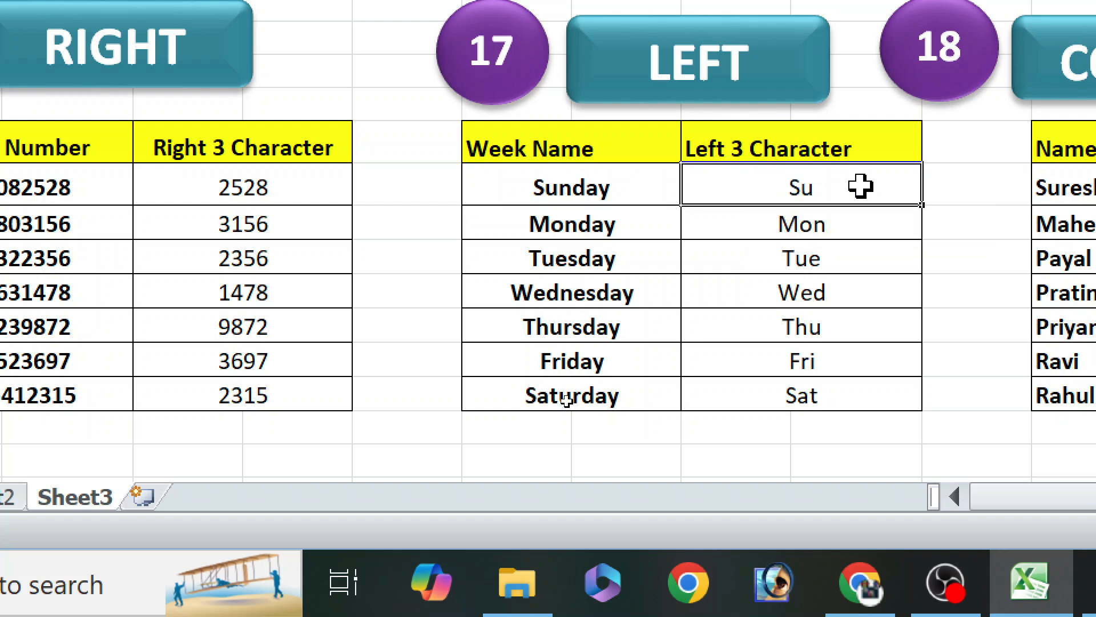
{"action": "left_click_drag", "start_coordinate": [923, 206], "coordinate": [901, 400]}
{"action": "left_click", "coordinate": [811, 178]}
{"action": "double_click", "coordinate": [807, 187]}
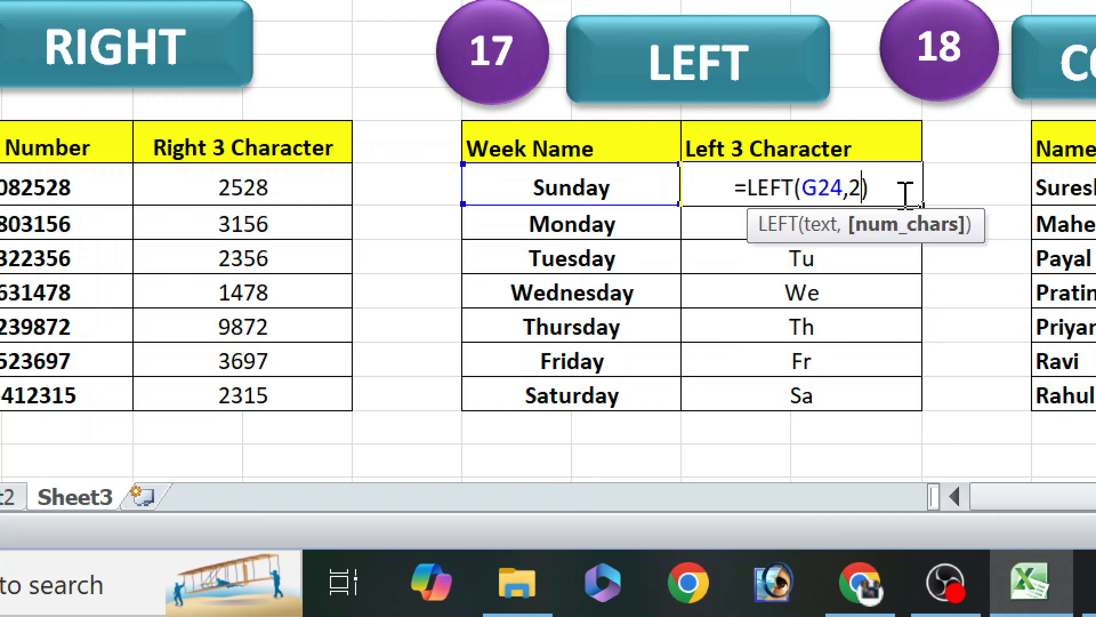
{"action": "key", "text": "Return"}
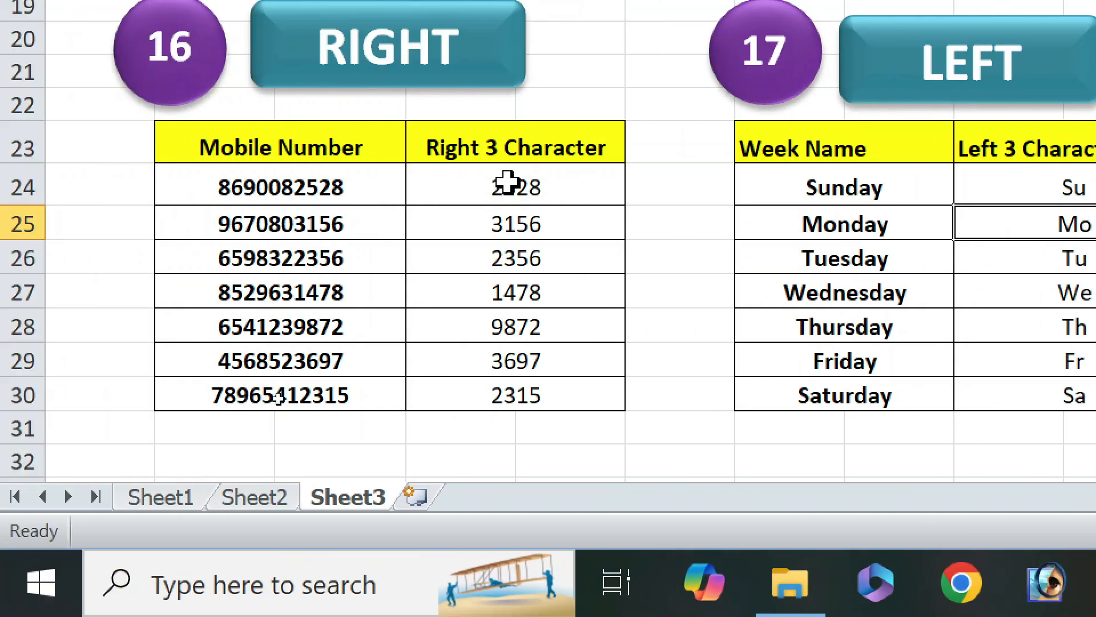
Extract the first two digits of each mobile number with =LEFT(B24,2) in F24, filled down to row 30
{"action": "left_click", "coordinate": [668, 182]}
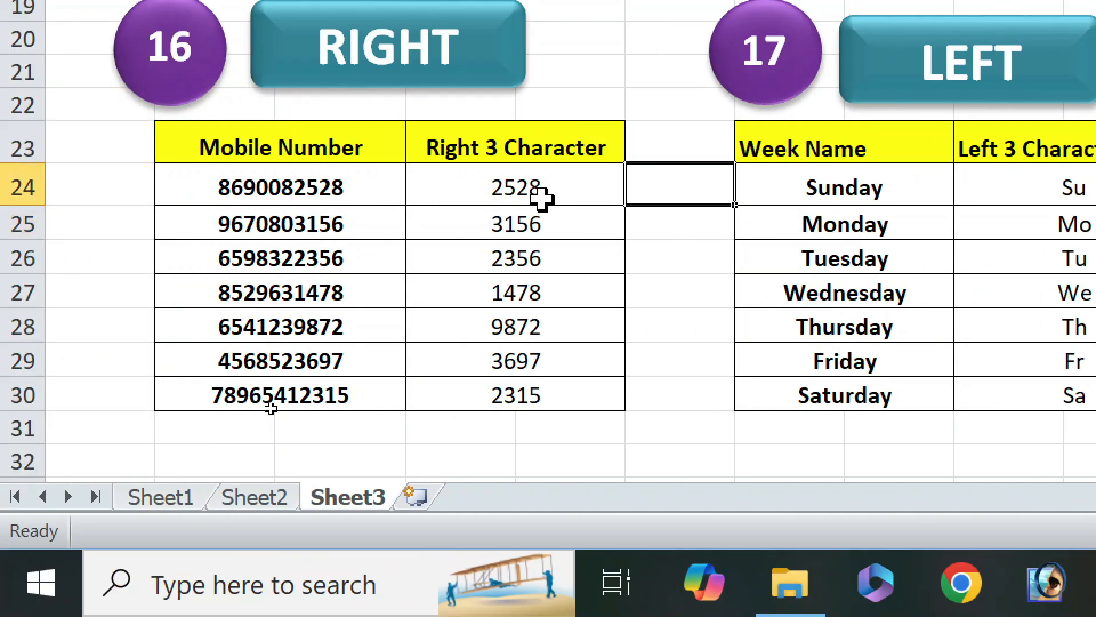
{"action": "type", "text": "="}
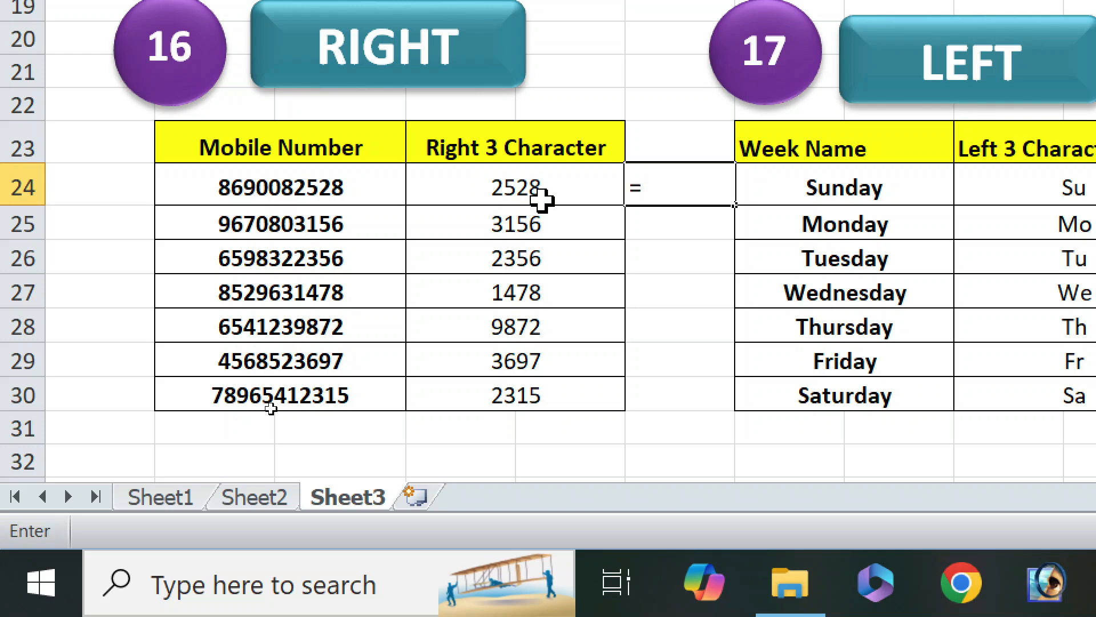
{"action": "type", "text": "le"}
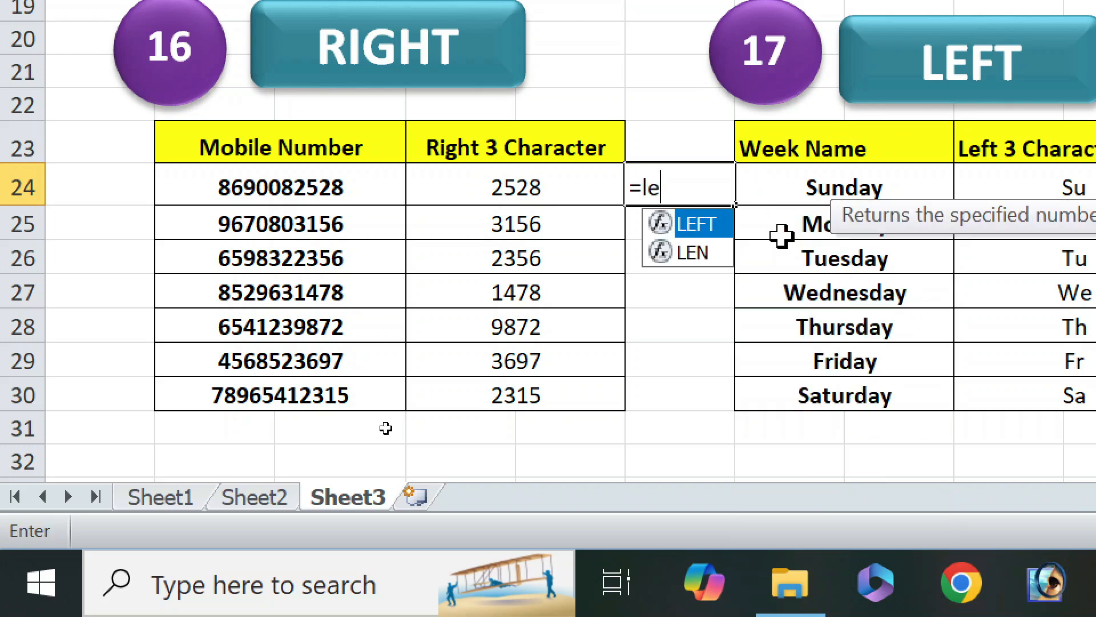
{"action": "double_click", "coordinate": [707, 227]}
{"action": "left_click", "coordinate": [278, 183]}
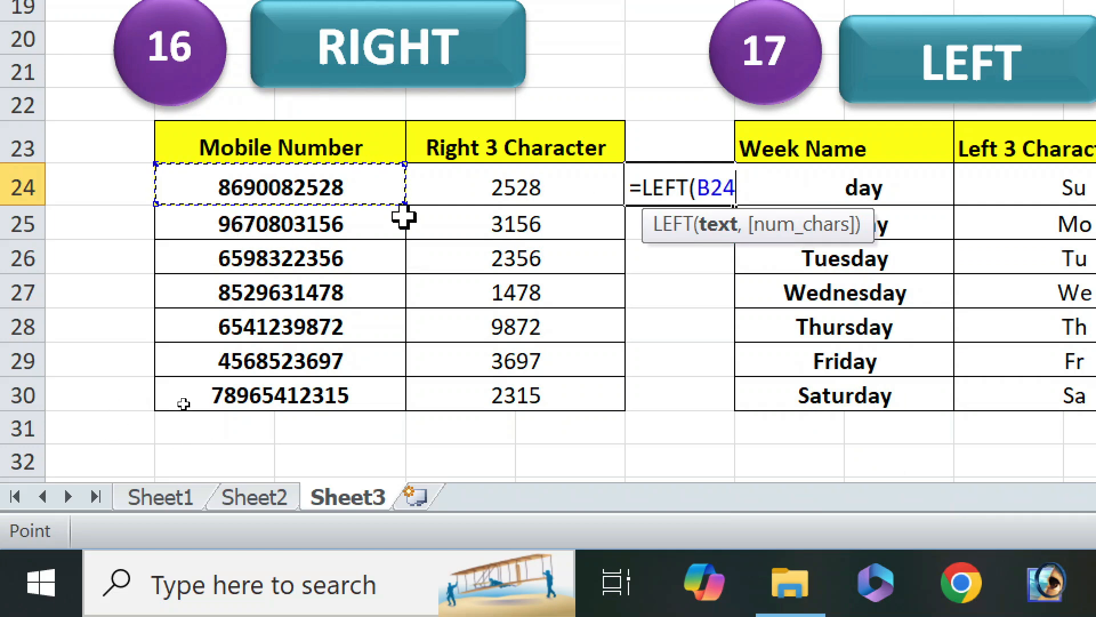
{"action": "type", "text": ",2"}
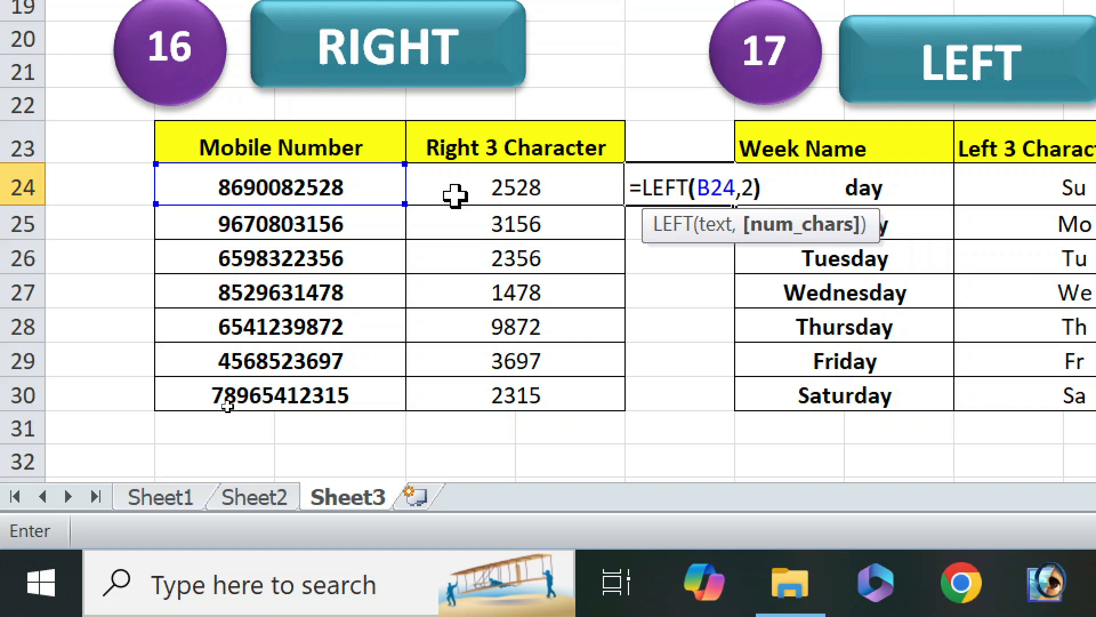
{"action": "key", "text": "Return"}
{"action": "left_click", "coordinate": [691, 188]}
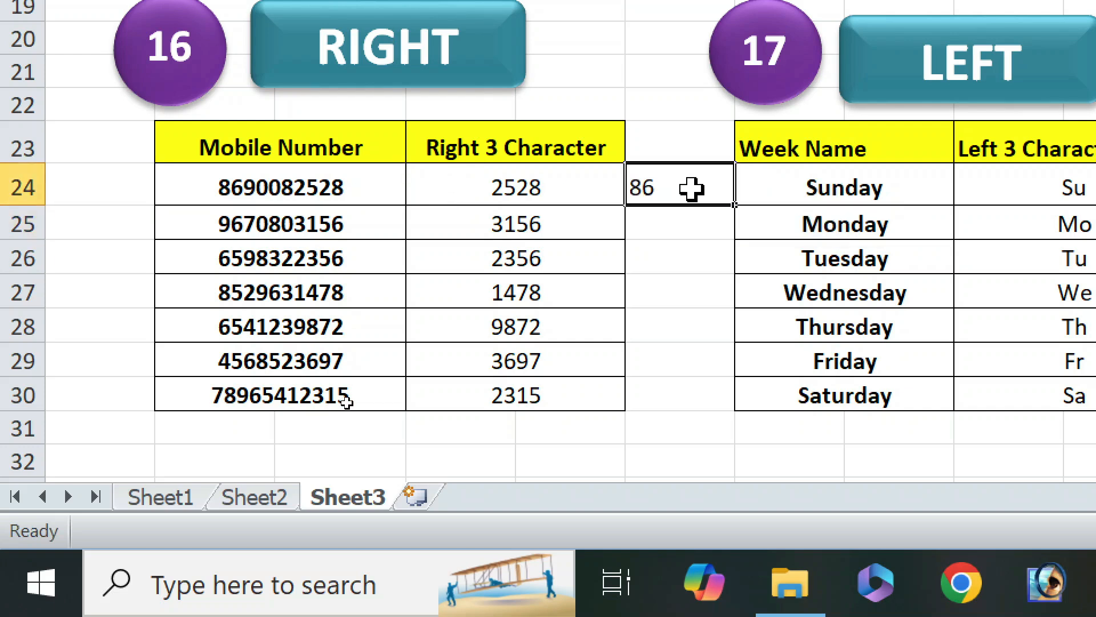
{"action": "left_click_drag", "start_coordinate": [733, 205], "coordinate": [709, 396]}
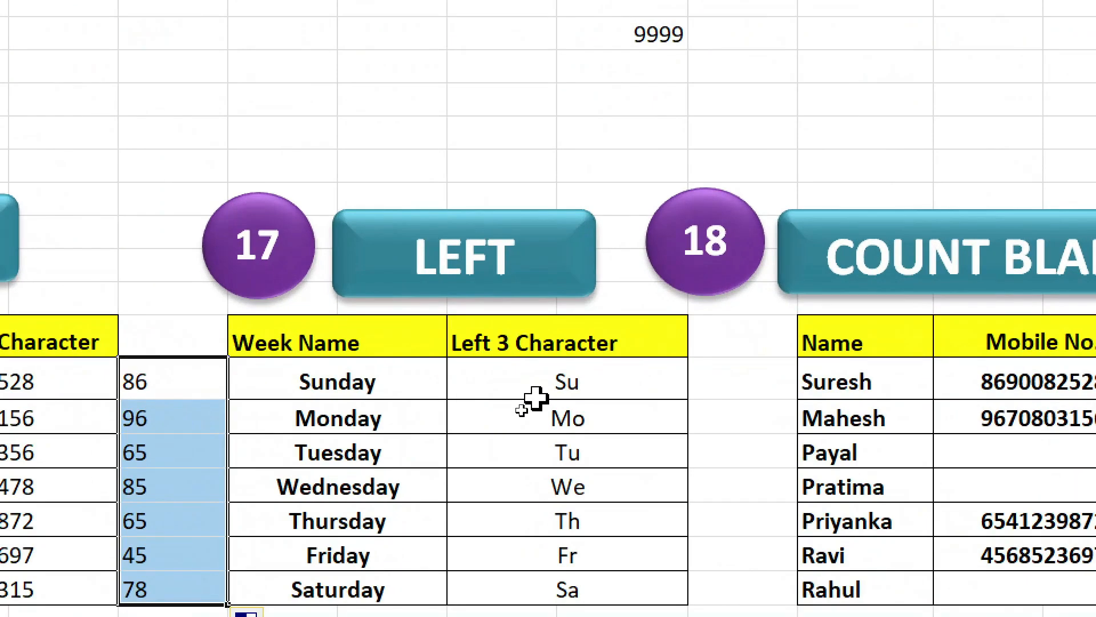
Clear all the weekday results under Left 3 Character, I24 to I30
{"action": "left_click_drag", "start_coordinate": [520, 406], "coordinate": [535, 503]}
{"action": "key", "text": "Delete"}
{"action": "left_click", "coordinate": [553, 519]}
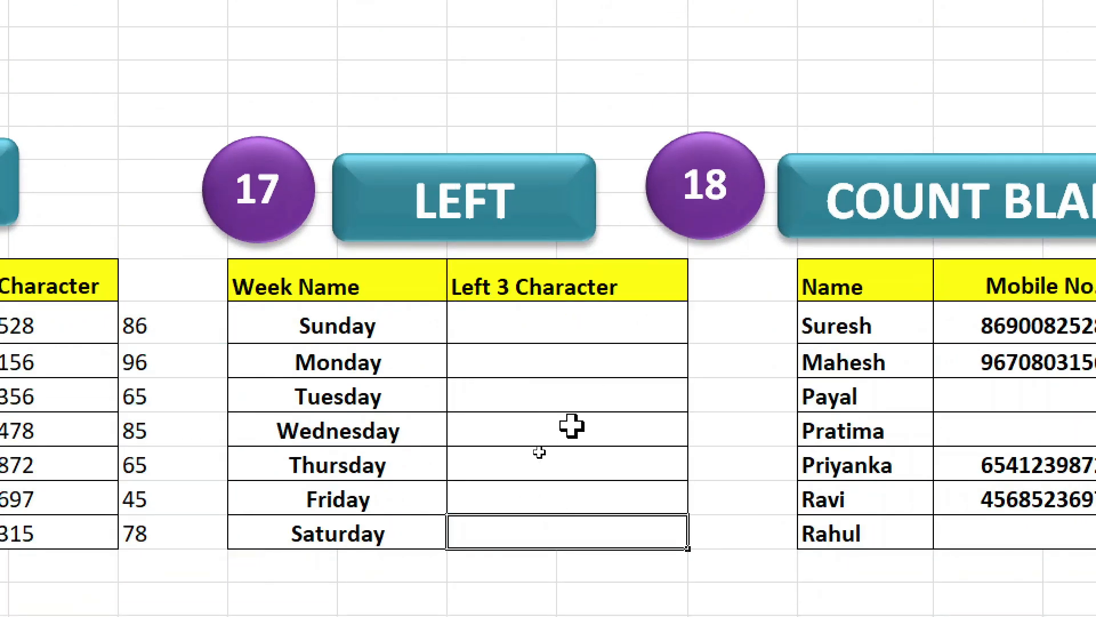
Enter the current date with =TODAY() in C41, the Today row of the Today table
{"action": "scroll", "coordinate": [409, 428], "scroll_direction": "down", "scroll_amount": 4}
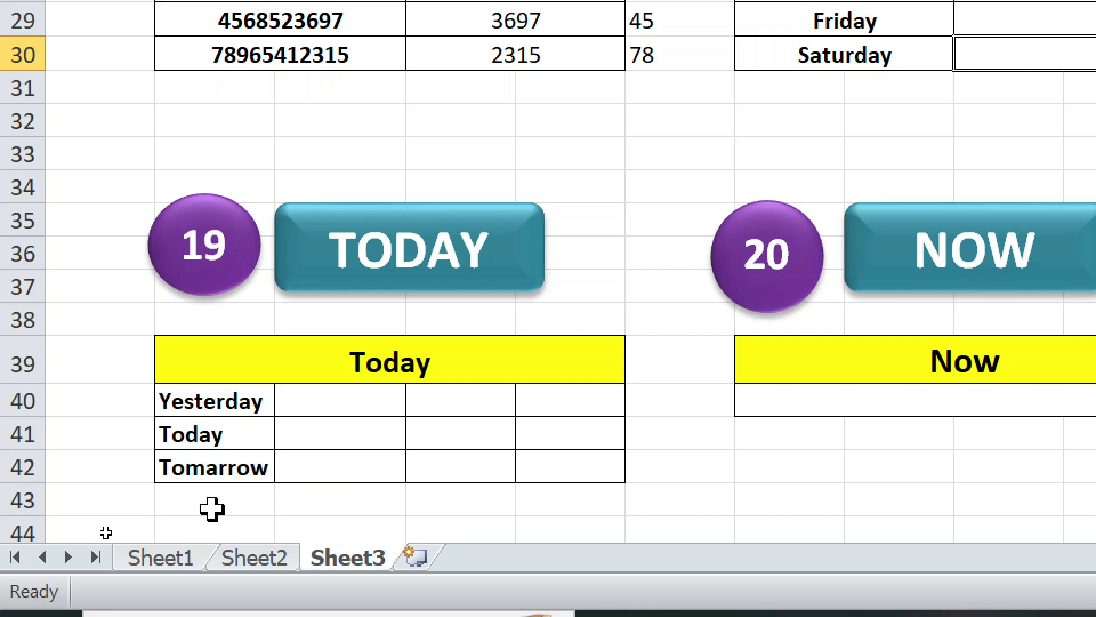
{"action": "left_click", "coordinate": [313, 398]}
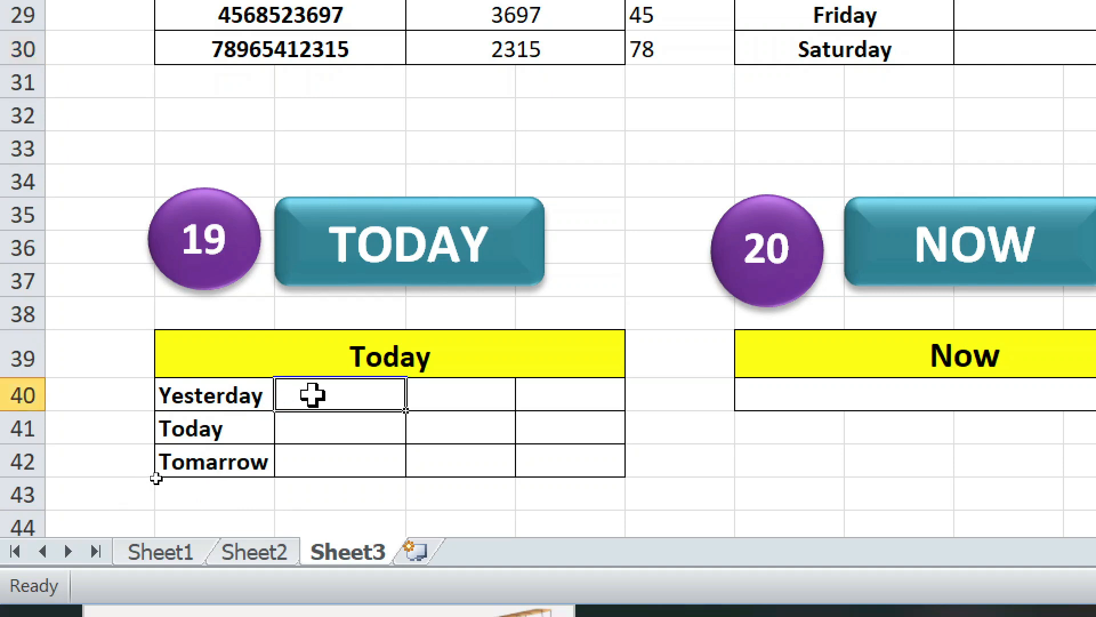
{"action": "left_click", "coordinate": [319, 434]}
{"action": "left_click", "coordinate": [326, 460]}
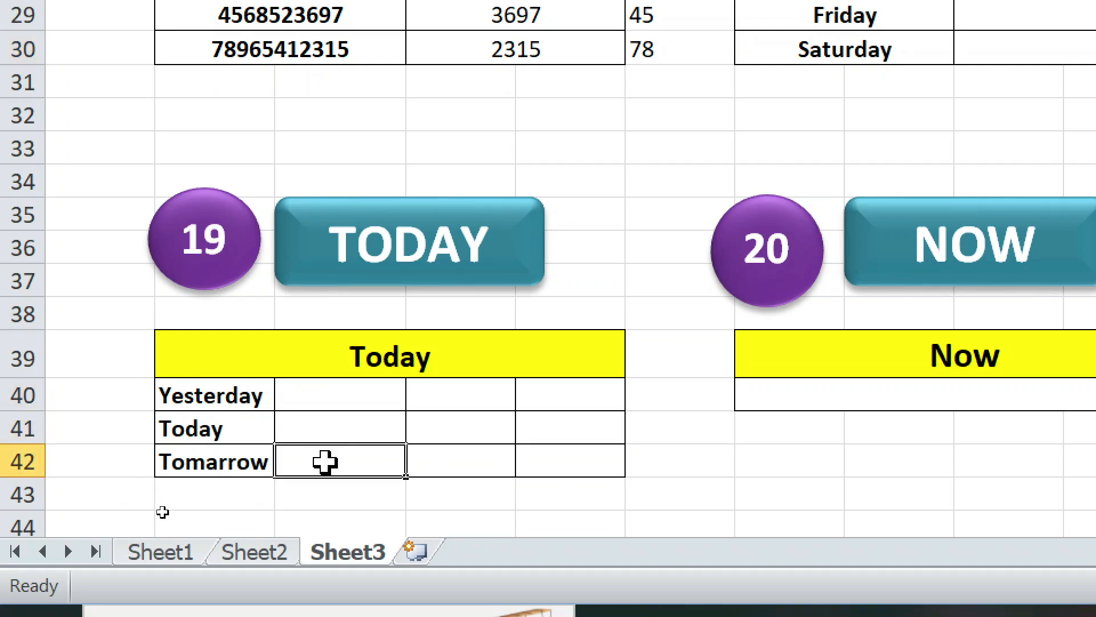
{"action": "left_click", "coordinate": [334, 425]}
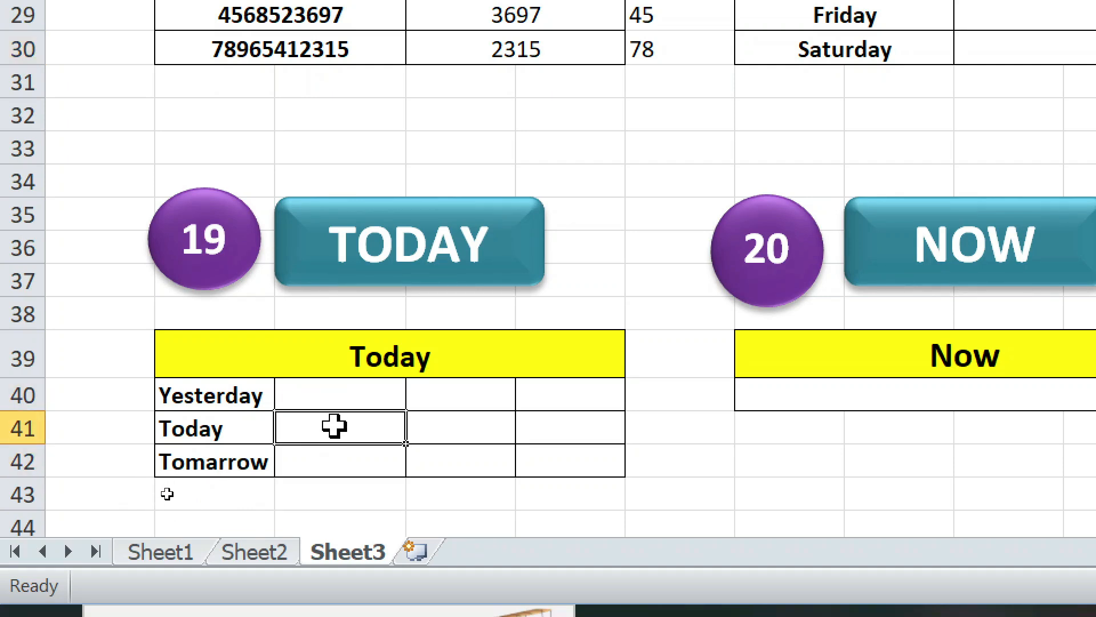
{"action": "type", "text": "="}
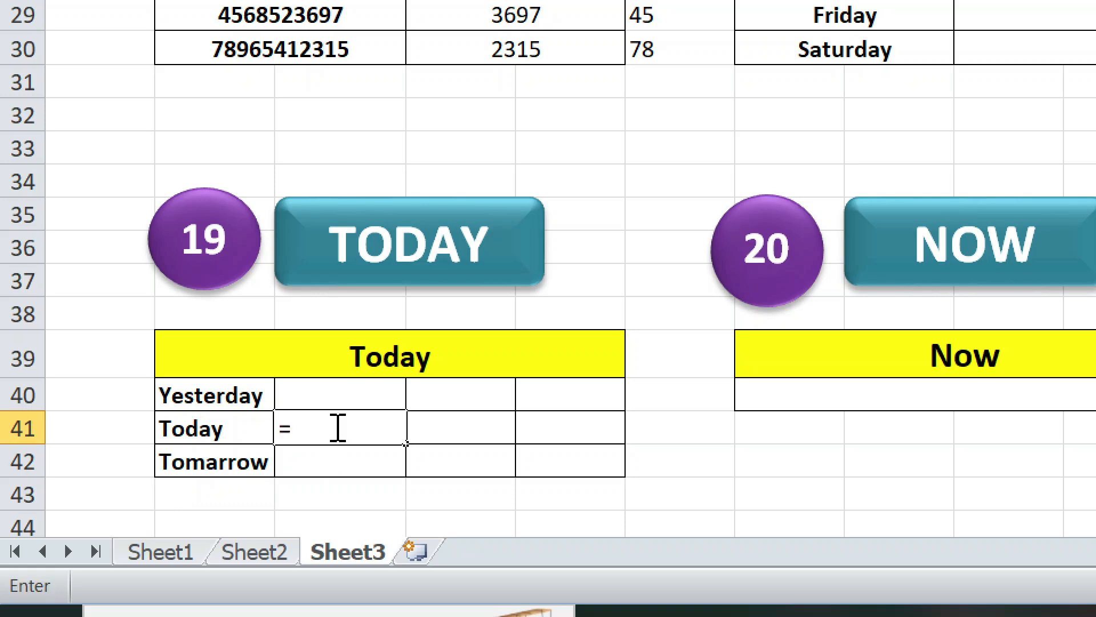
{"action": "type", "text": "TODAY"}
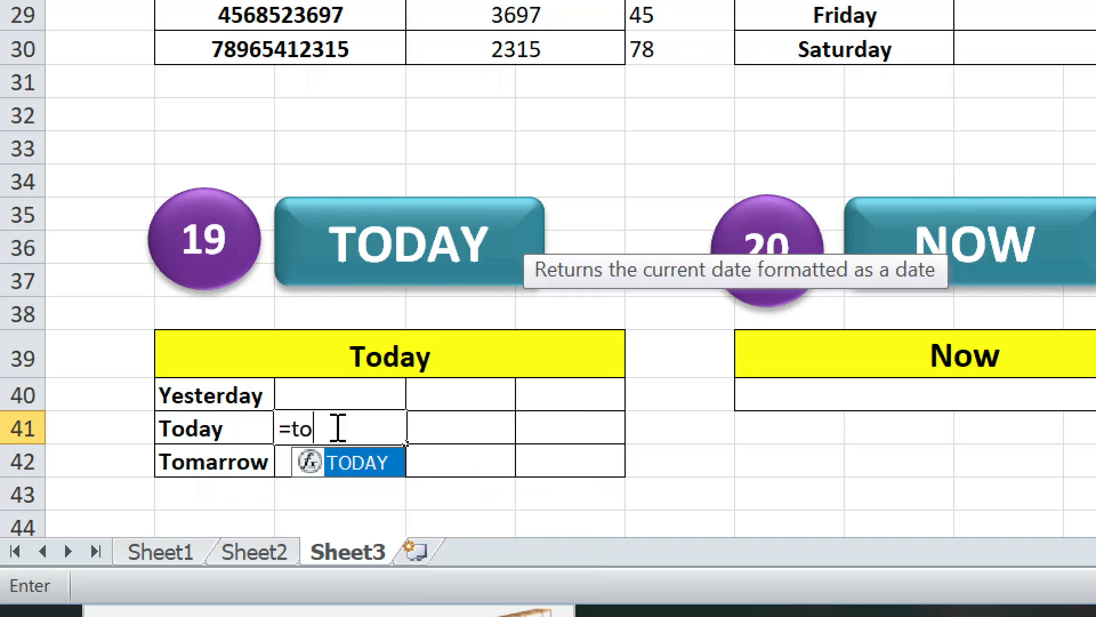
{"action": "type", "text": "()"}
{"action": "key", "text": "Return"}
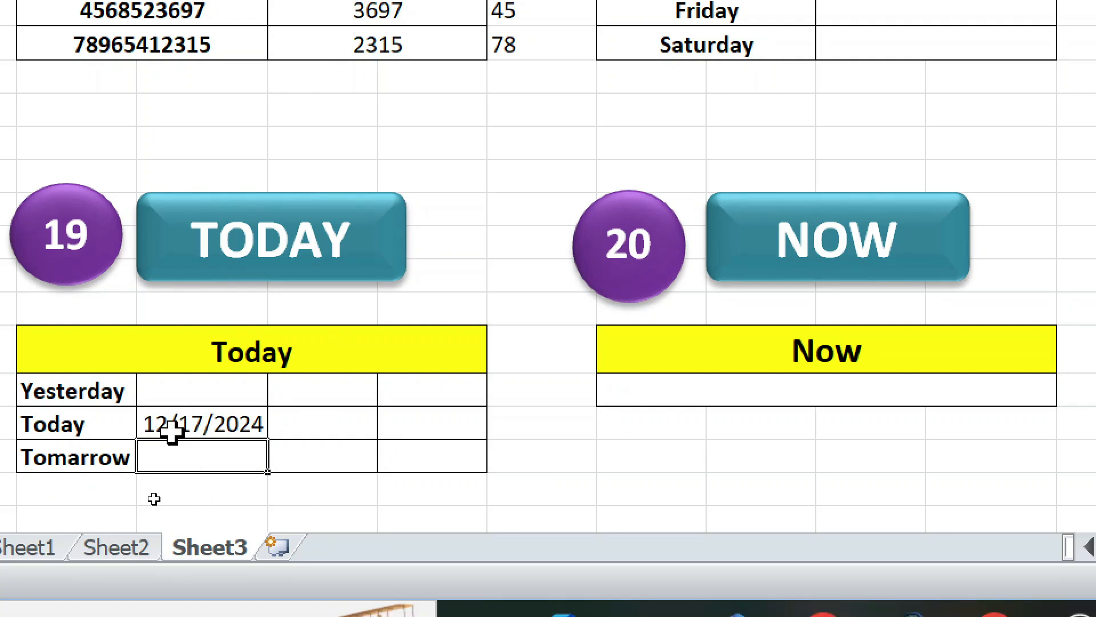
Calculate yesterday's date with =TODAY()-1 in C40, the Yesterday row of the Today table
{"action": "left_click", "coordinate": [213, 392]}
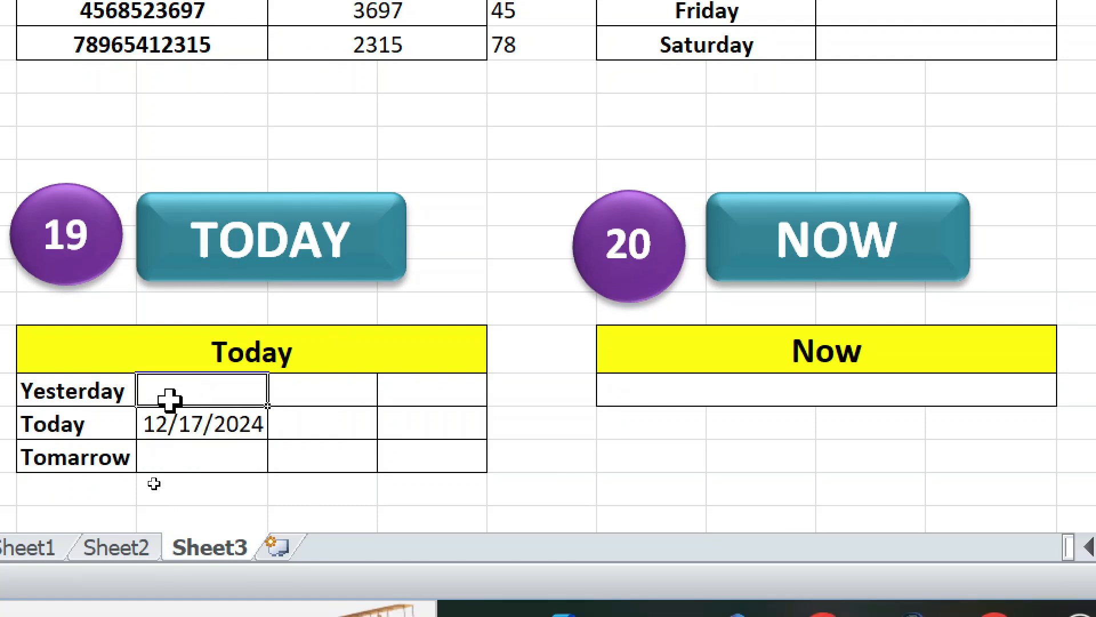
{"action": "type", "text": "=to"}
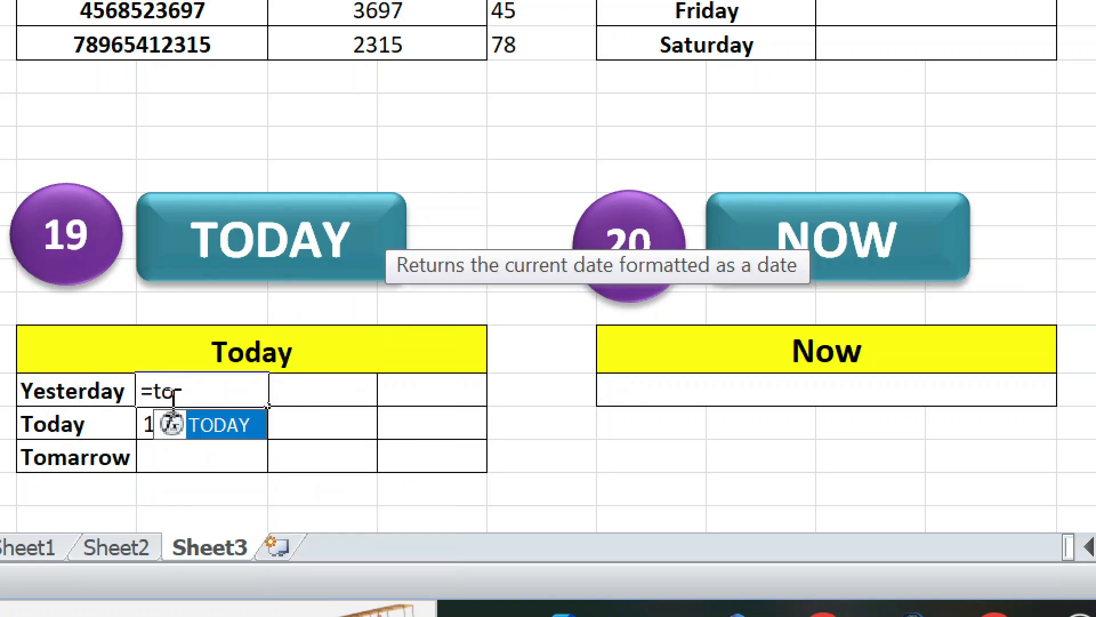
{"action": "double_click", "coordinate": [239, 425]}
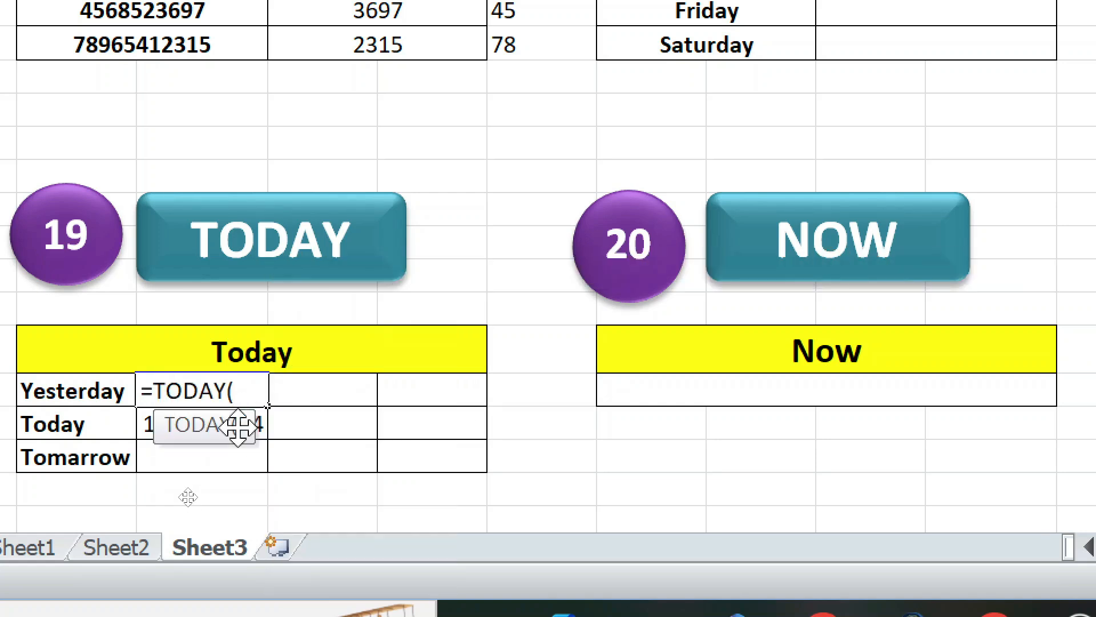
{"action": "type", "text": ")-1"}
{"action": "key", "text": "Return"}
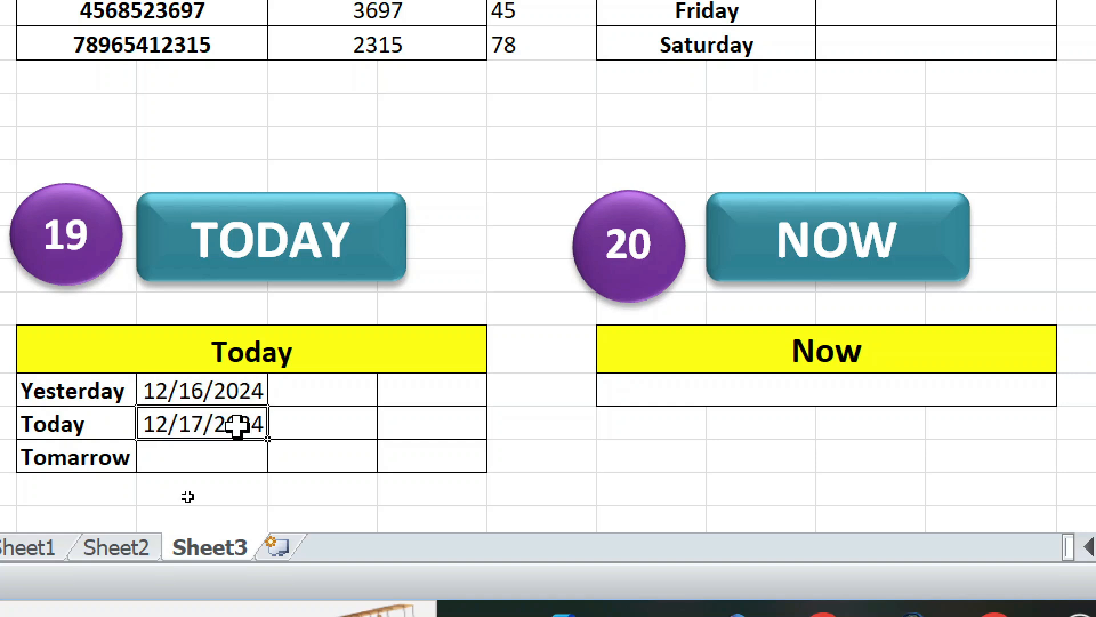
Enter the date two days ahead with =TODAY()+2 in C42, the Tomarrow row of the Today table
{"action": "left_click", "coordinate": [210, 453]}
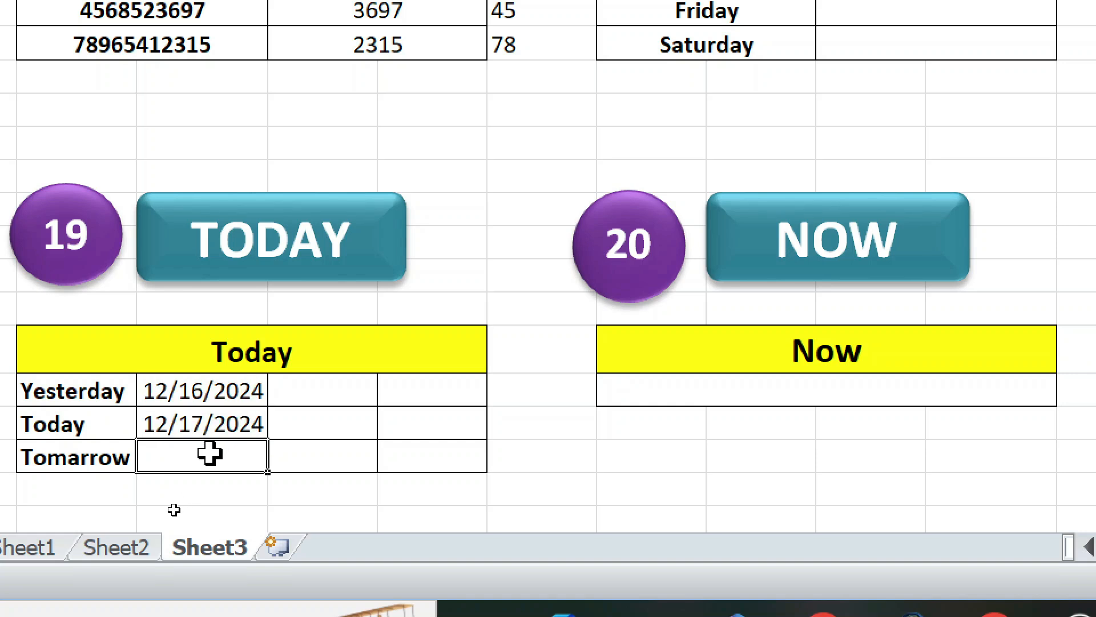
{"action": "type", "text": "=toda"}
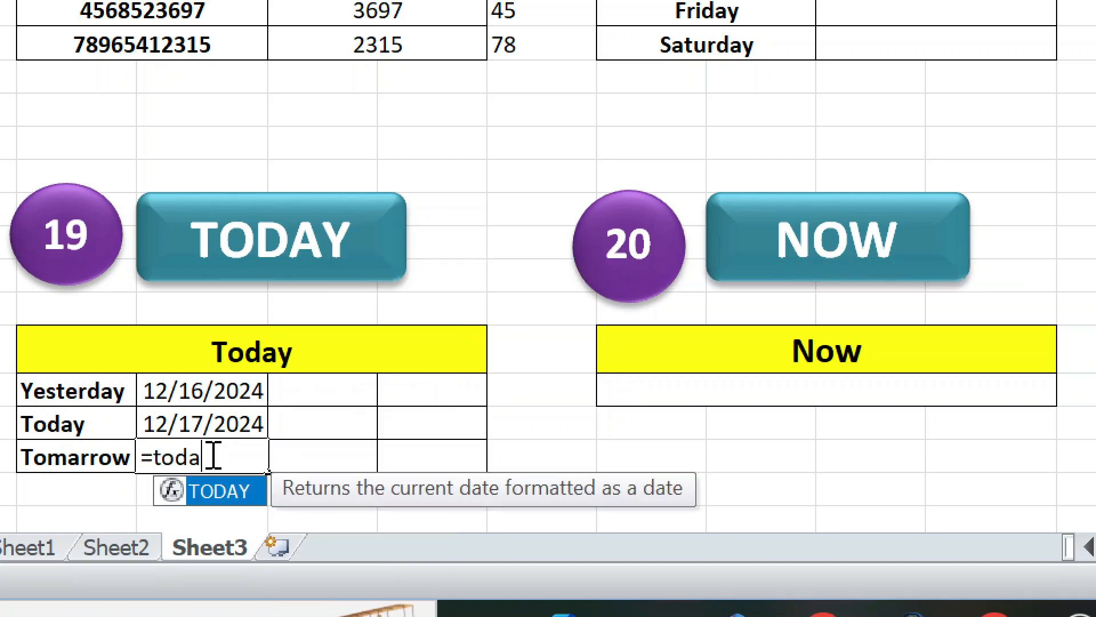
{"action": "double_click", "coordinate": [223, 498]}
{"action": "type", "text": ")+2"}
{"action": "key", "text": "Return"}
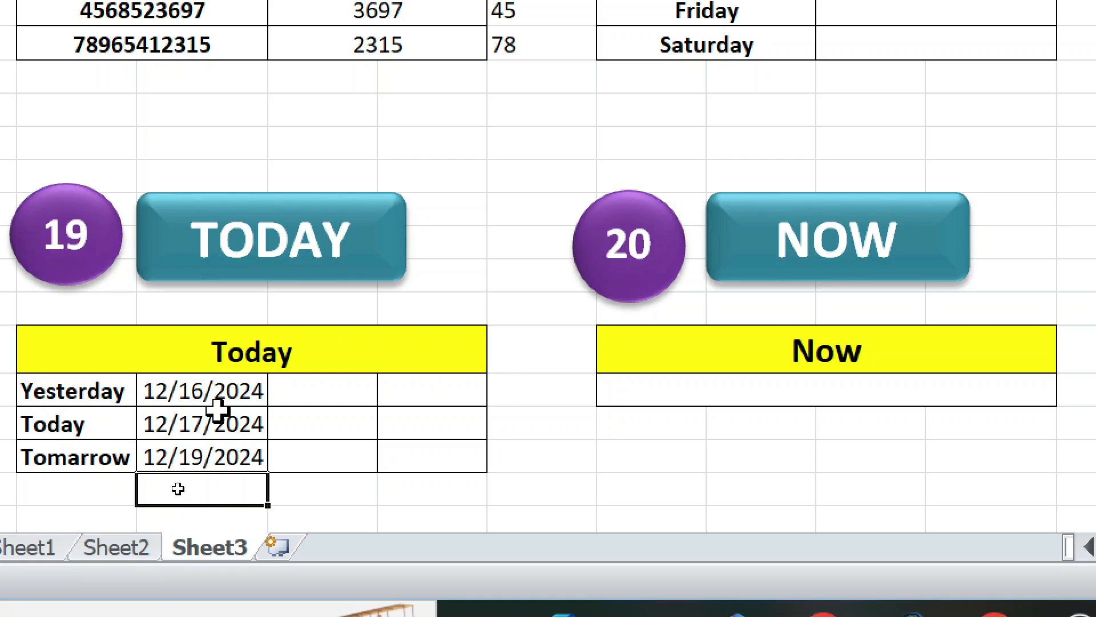
Enter the current date and time with =NOW() in the merged cell G40 under the Now heading
{"action": "left_click", "coordinate": [842, 422]}
{"action": "left_click", "coordinate": [791, 394]}
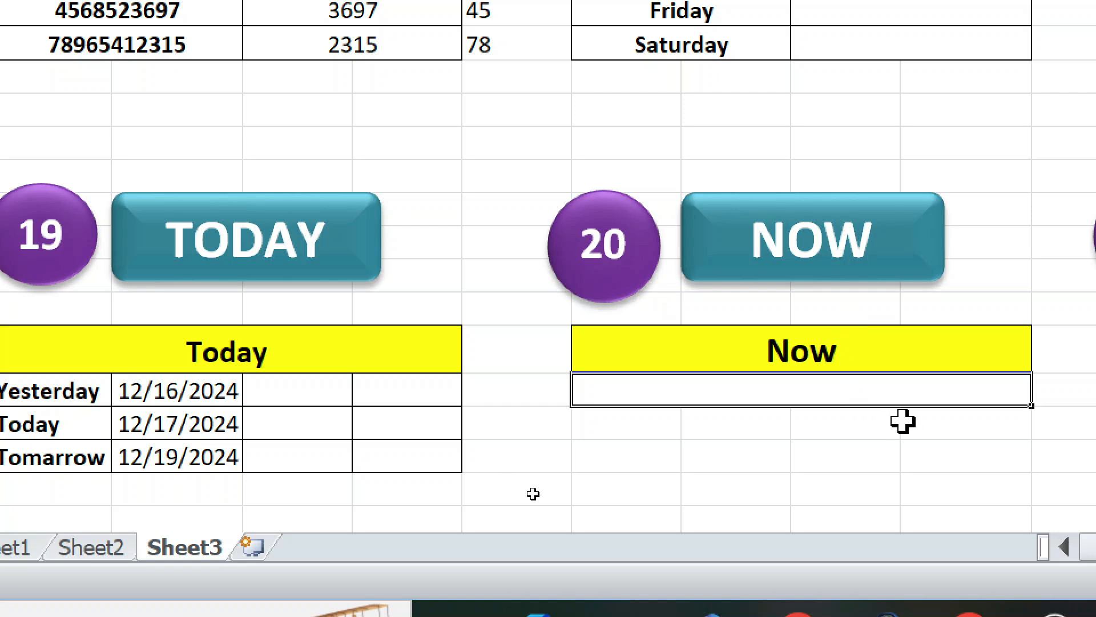
{"action": "type", "text": "=now"}
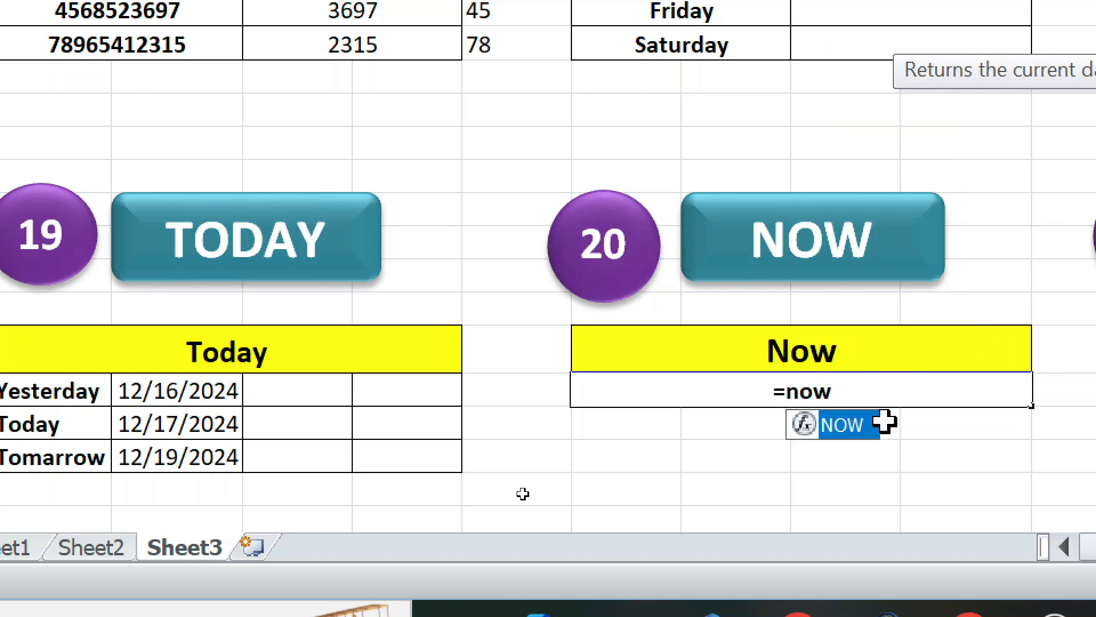
{"action": "double_click", "coordinate": [859, 426]}
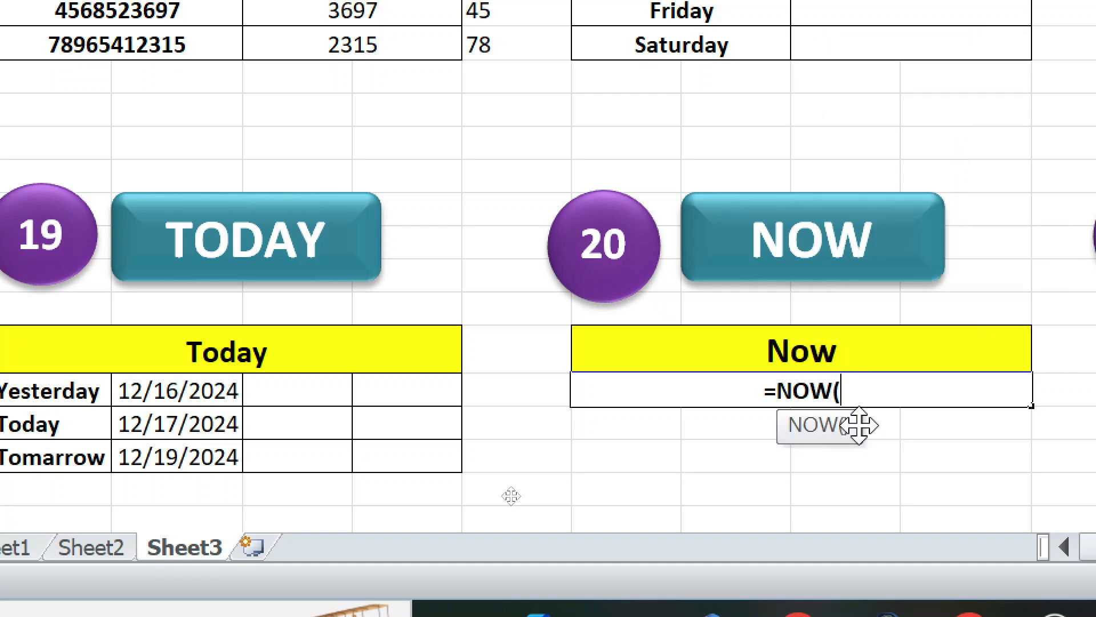
{"action": "type", "text": ")"}
{"action": "key", "text": "Return"}
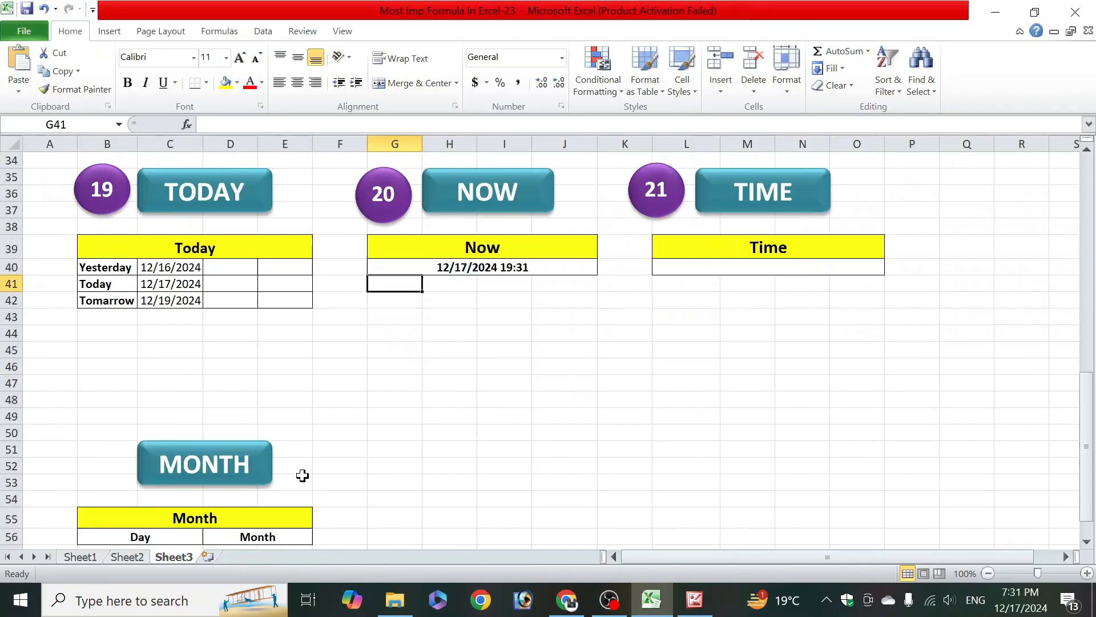
Merge and center B57:C57 under the Day heading of the Month table and enter 365 there
{"action": "scroll", "coordinate": [302, 477], "scroll_direction": "down", "scroll_amount": 2}
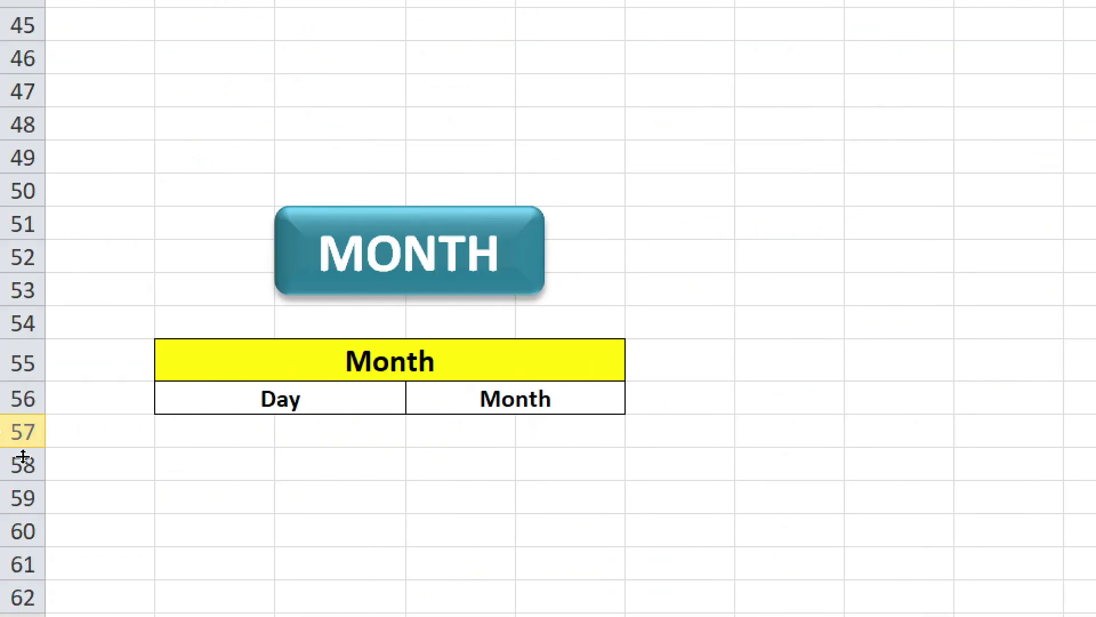
{"action": "left_click", "coordinate": [171, 426]}
{"action": "left_click_drag", "start_coordinate": [254, 429], "coordinate": [314, 440]}
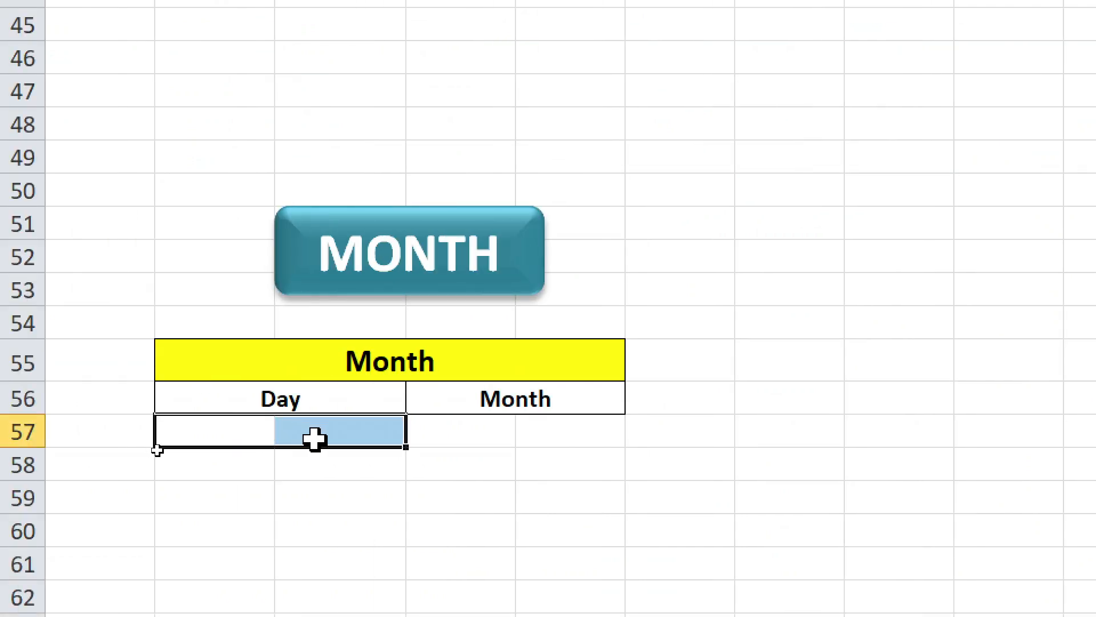
{"action": "left_click", "coordinate": [326, 477]}
{"action": "left_click_drag", "start_coordinate": [226, 429], "coordinate": [348, 440]}
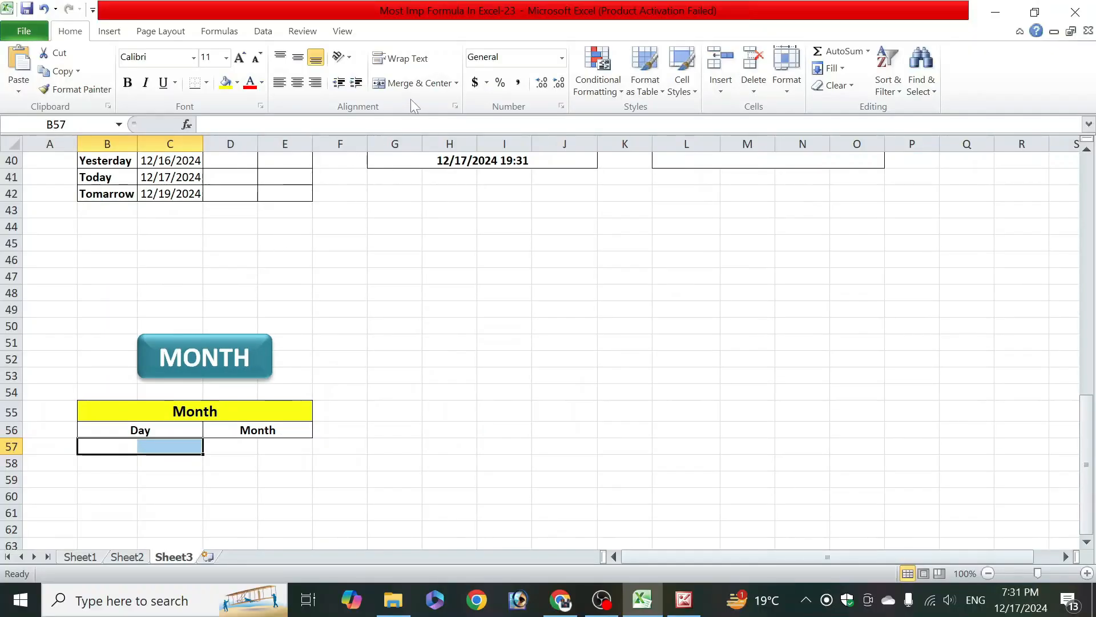
{"action": "left_click", "coordinate": [412, 85]}
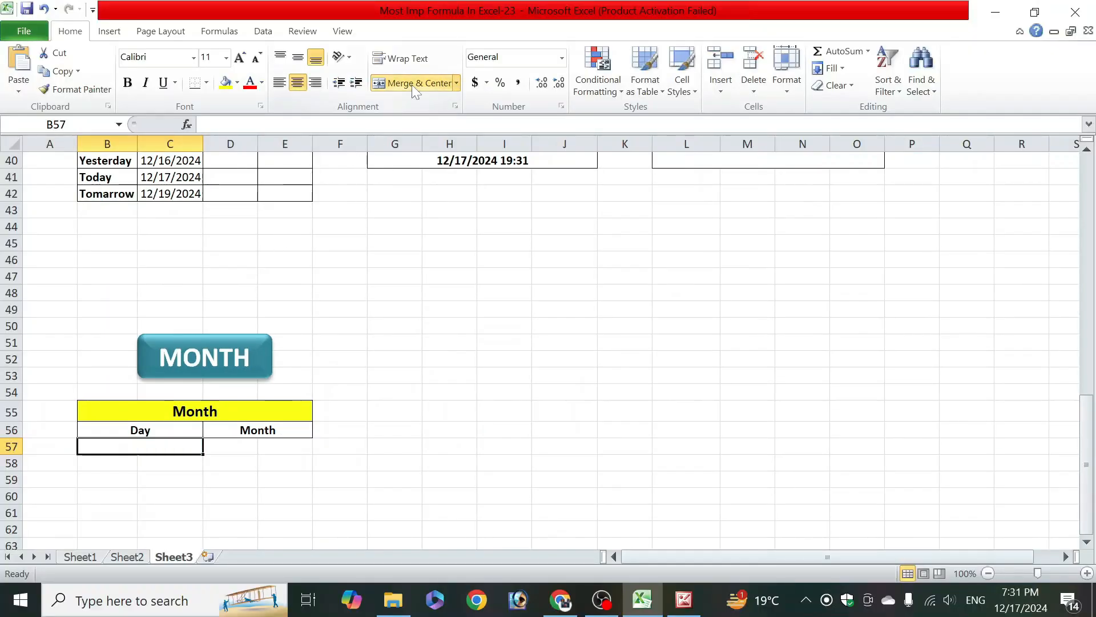
{"action": "type", "text": "32"}
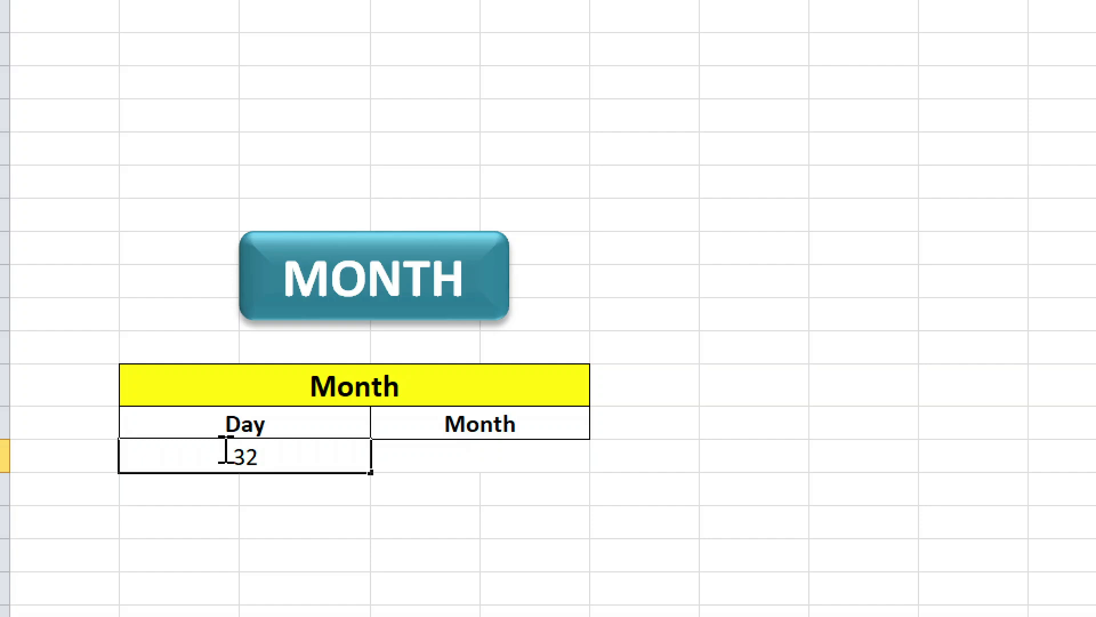
{"action": "key", "text": "BackSpace"}
{"action": "type", "text": "65"}
{"action": "key", "text": "Return"}
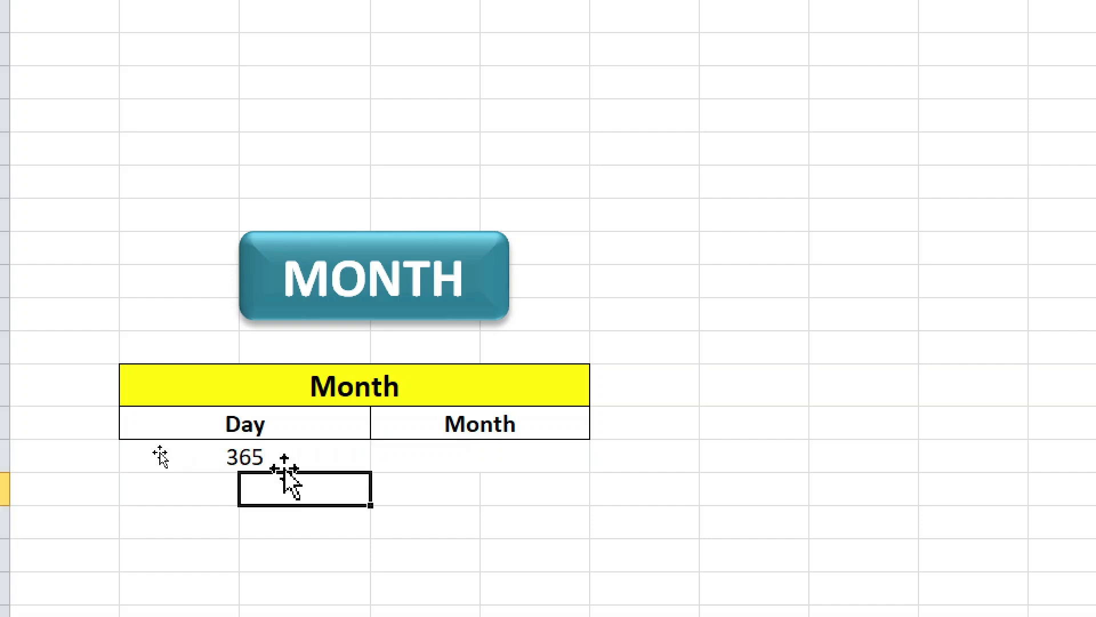
Calculate the month number with =MONTH(B57) in the cell beside the day value, under the Month column heading
{"action": "left_click", "coordinate": [495, 465]}
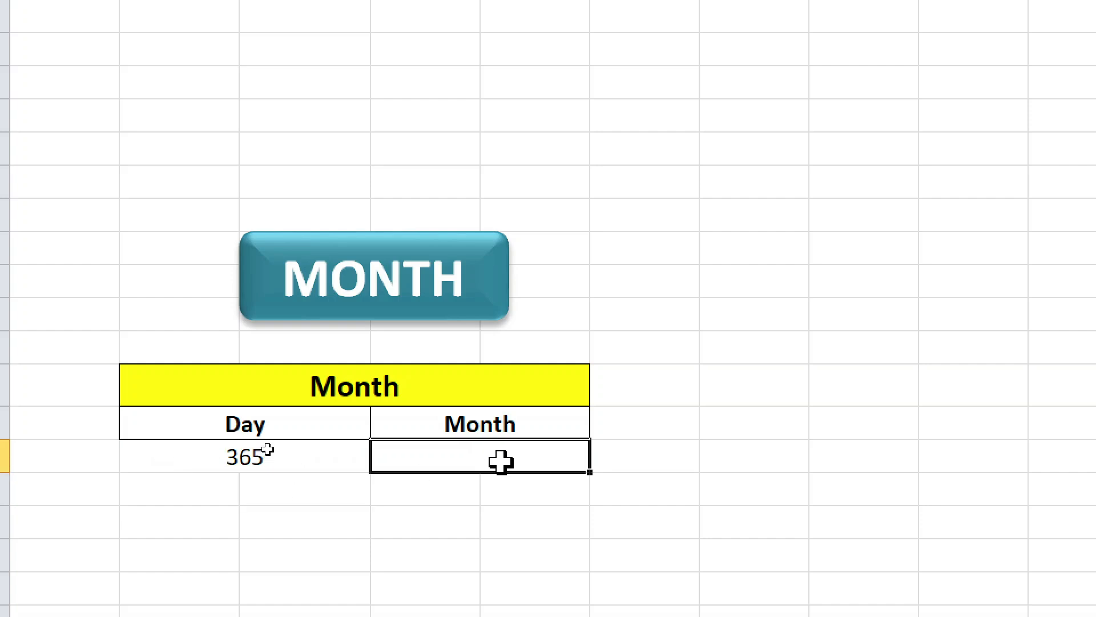
{"action": "type", "text": "="}
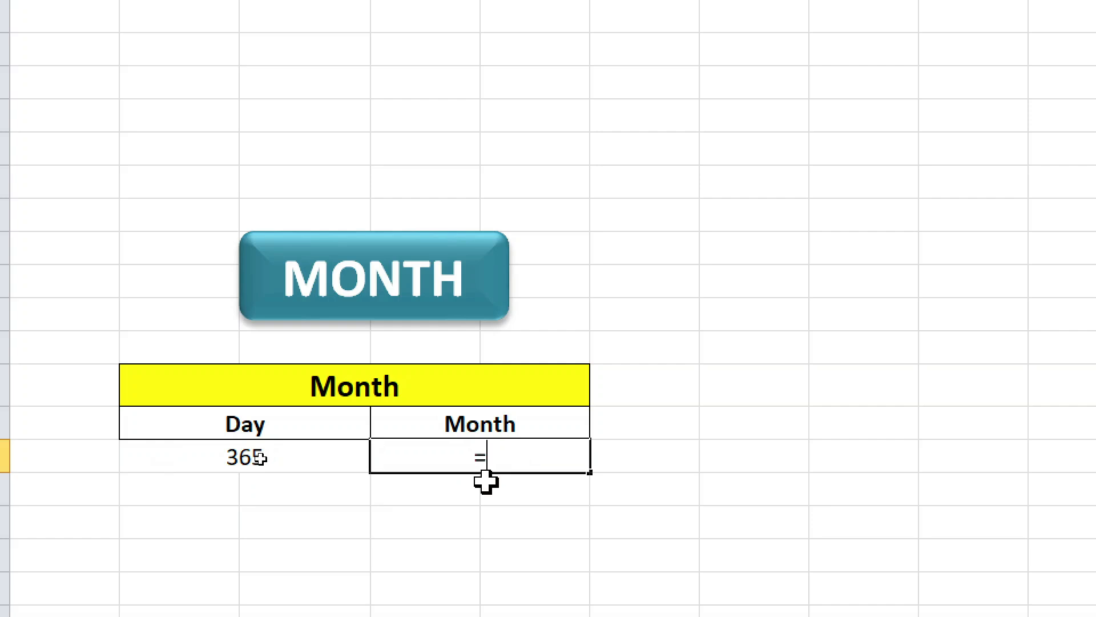
{"action": "type", "text": "mon"}
{"action": "double_click", "coordinate": [488, 490]}
{"action": "left_click", "coordinate": [264, 459]}
{"action": "type", "text": ")"}
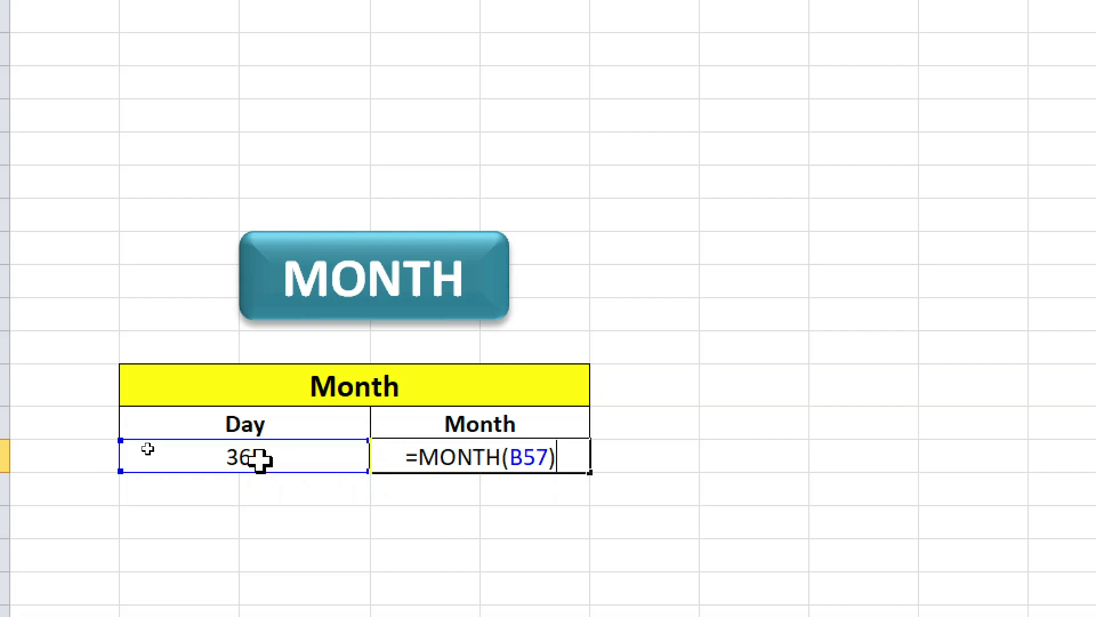
{"action": "key", "text": "Return"}
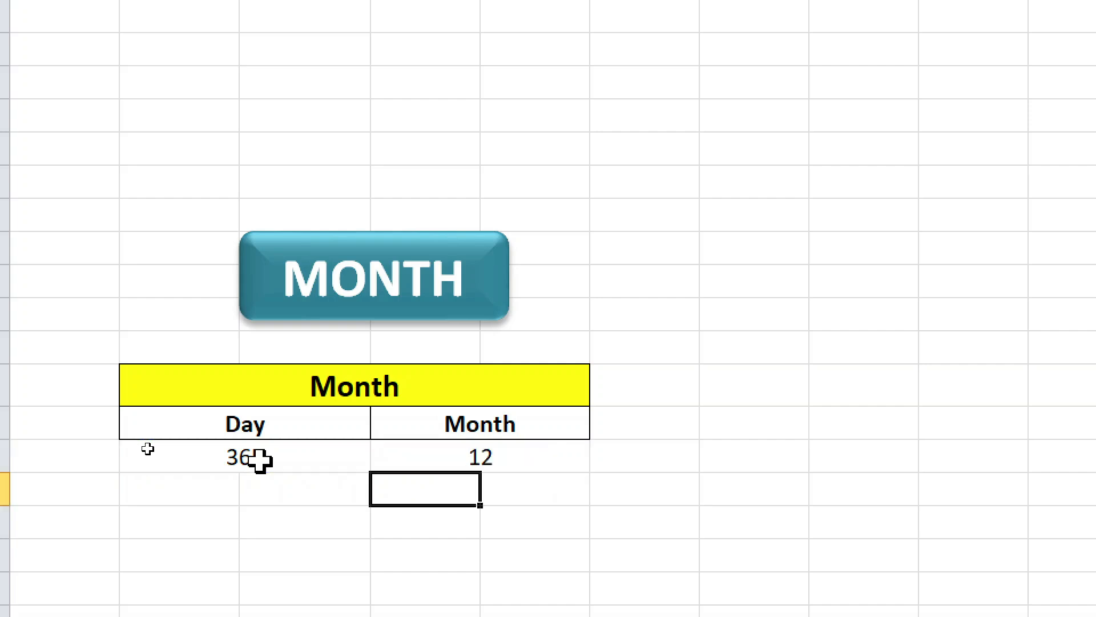
Test the MONTH formula with day values of 90 and 80 in B57
{"action": "left_click", "coordinate": [299, 457]}
{"action": "type", "text": "90"}
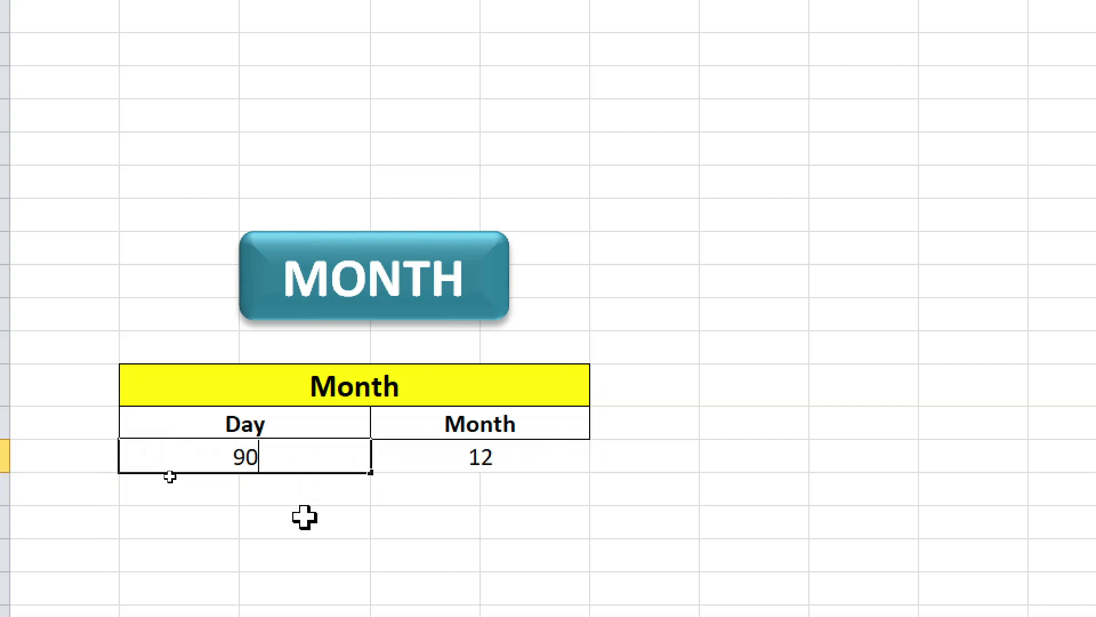
{"action": "key", "text": "Return"}
{"action": "left_click", "coordinate": [284, 456]}
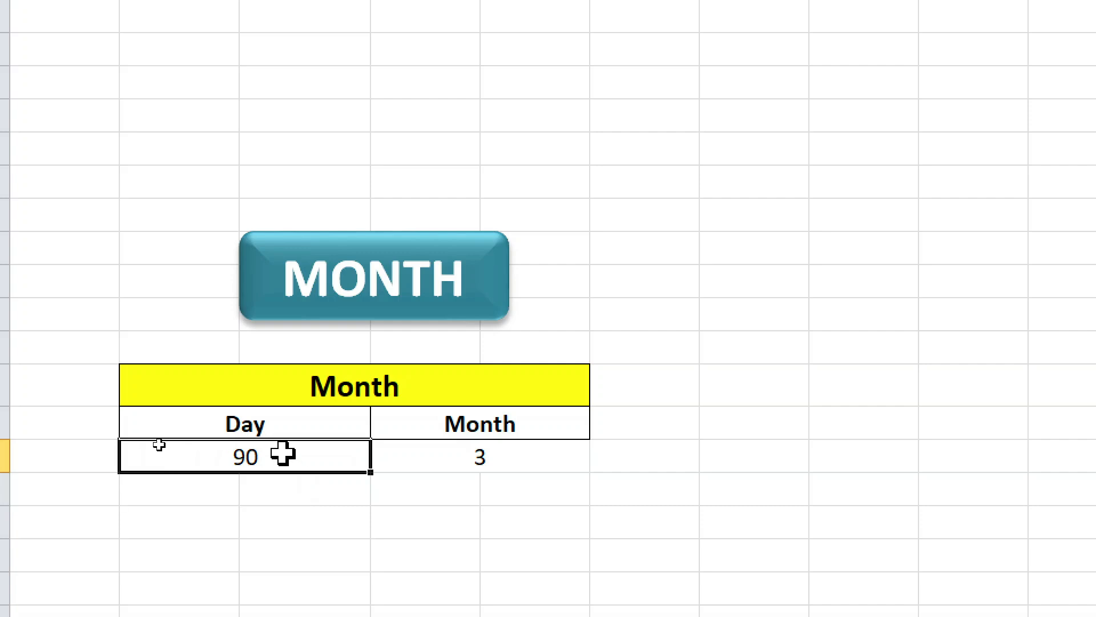
{"action": "type", "text": "80"}
{"action": "key", "text": "Return"}
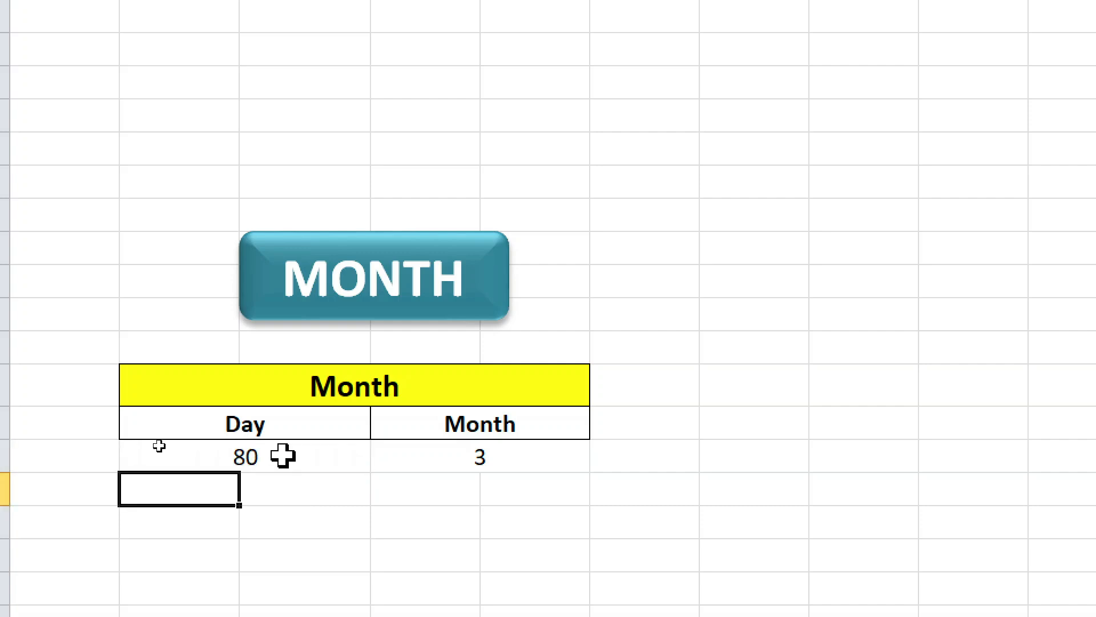
Set the day value in B57 of the Month table to 60
{"action": "left_click", "coordinate": [283, 455]}
{"action": "type", "text": "60"}
{"action": "key", "text": "Return"}
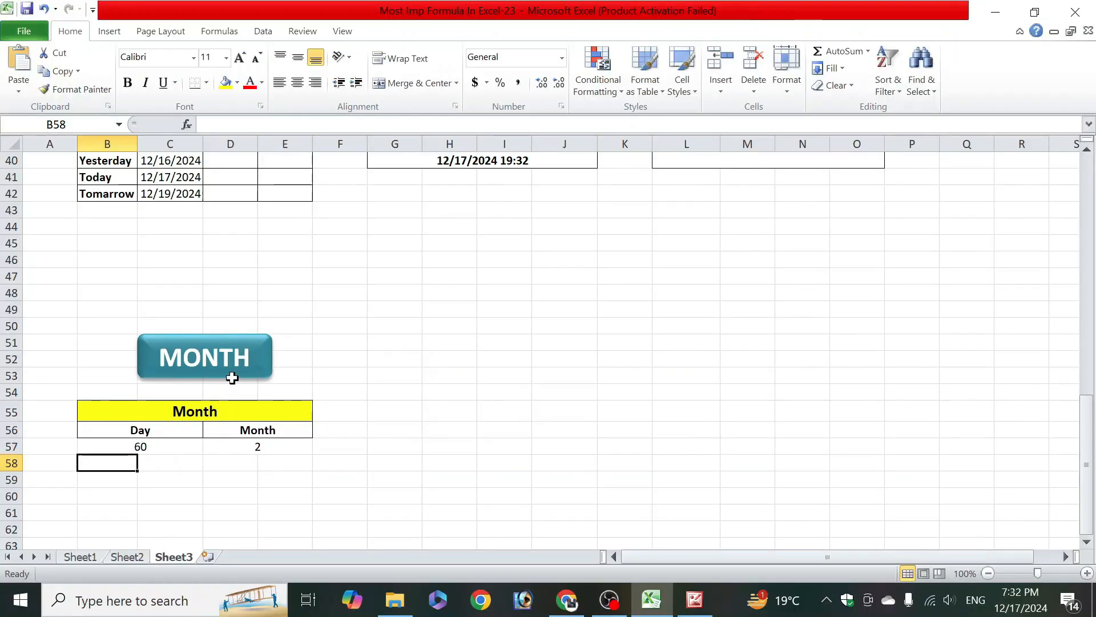
{"action": "scroll", "coordinate": [434, 305], "scroll_direction": "up", "scroll_amount": 3}
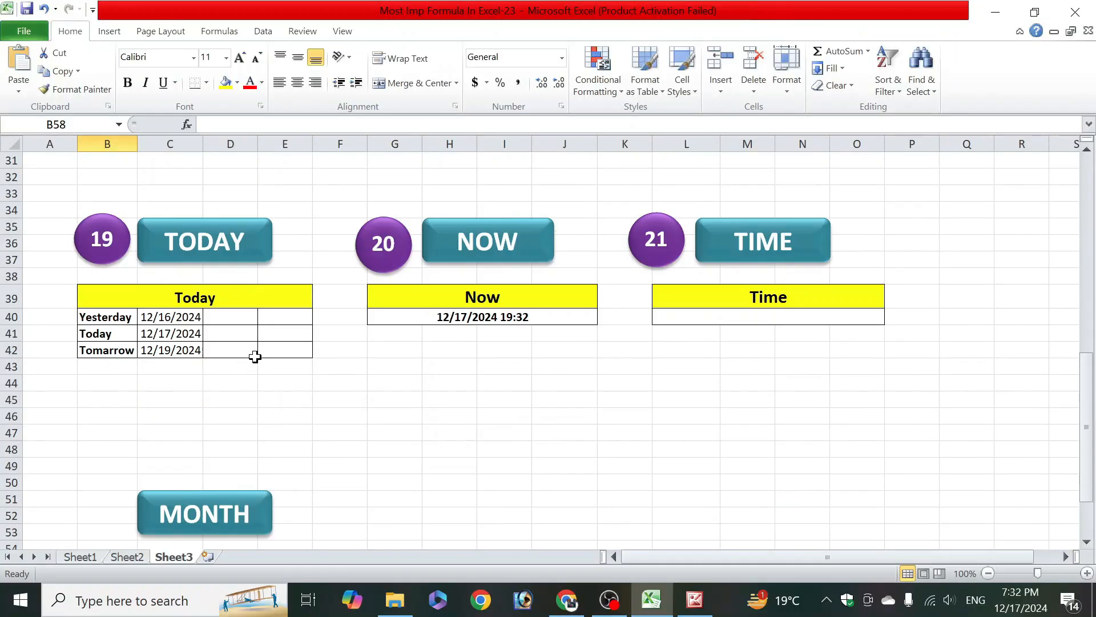
{"action": "scroll", "coordinate": [544, 341], "scroll_direction": "down", "scroll_amount": 6}
{"action": "scroll", "coordinate": [544, 341], "scroll_direction": "up", "scroll_amount": 6}
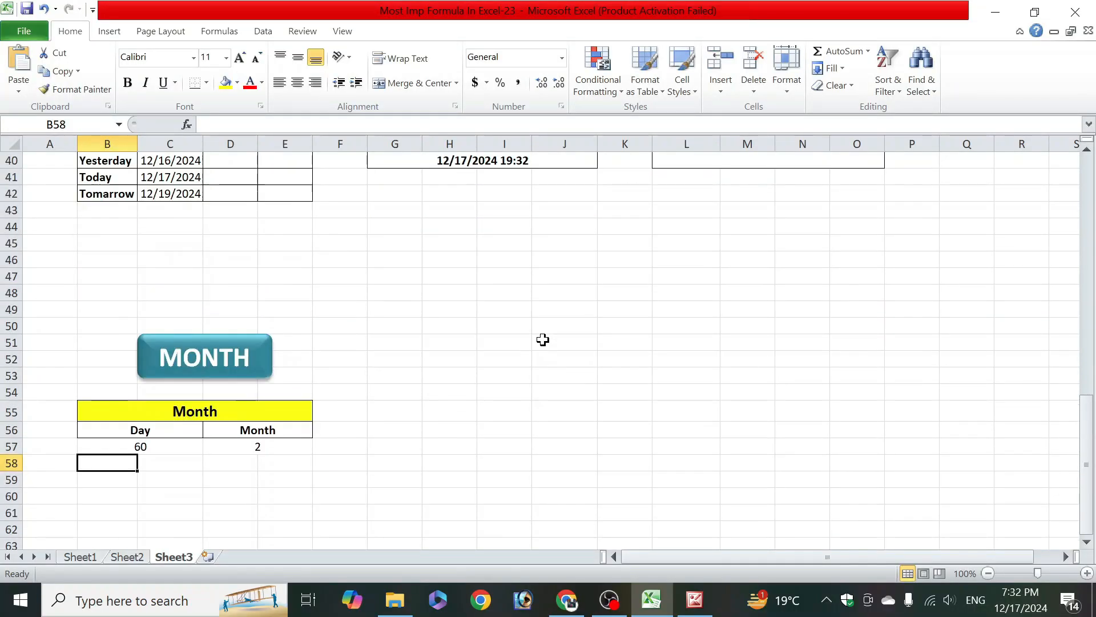